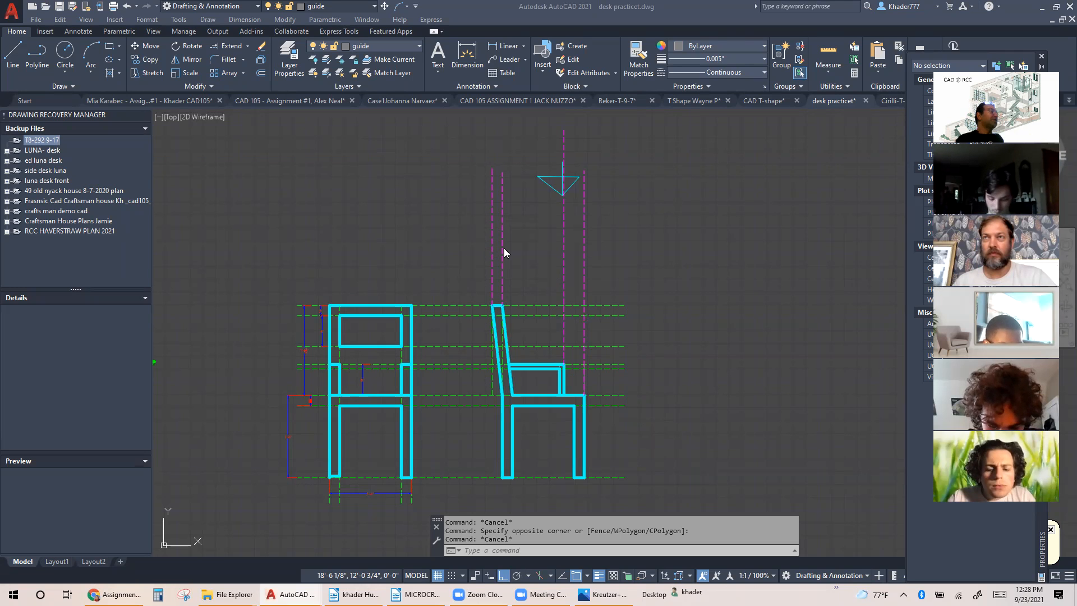
Copy the chair's front view straight up by about 3'-7 1/4" into the empty space above it
{"action": "left_click", "coordinate": [150, 60]}
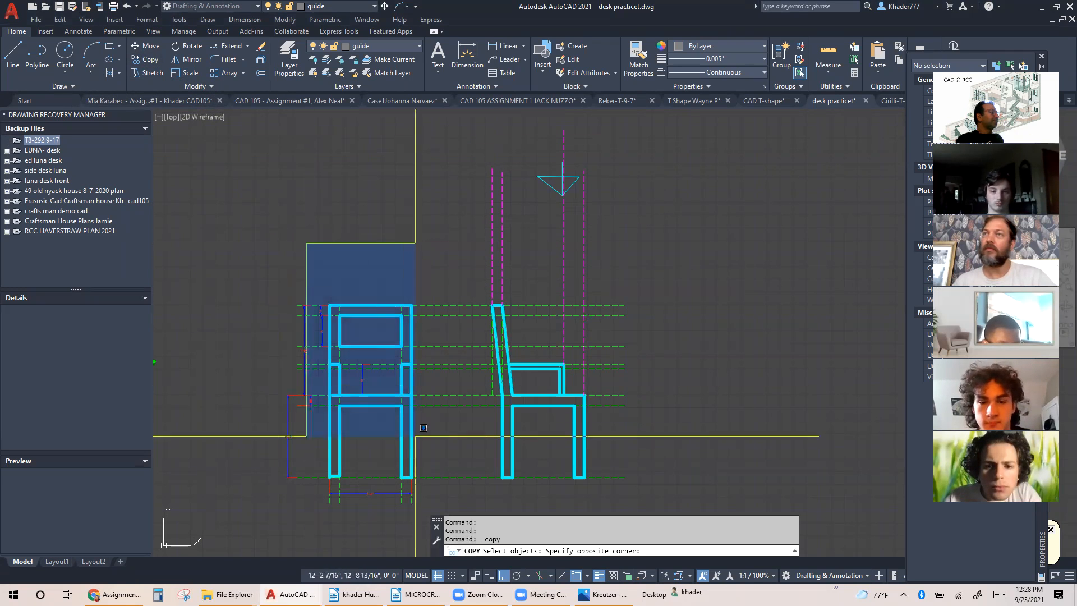
{"action": "left_click", "coordinate": [429, 483]}
{"action": "key", "text": "Return"}
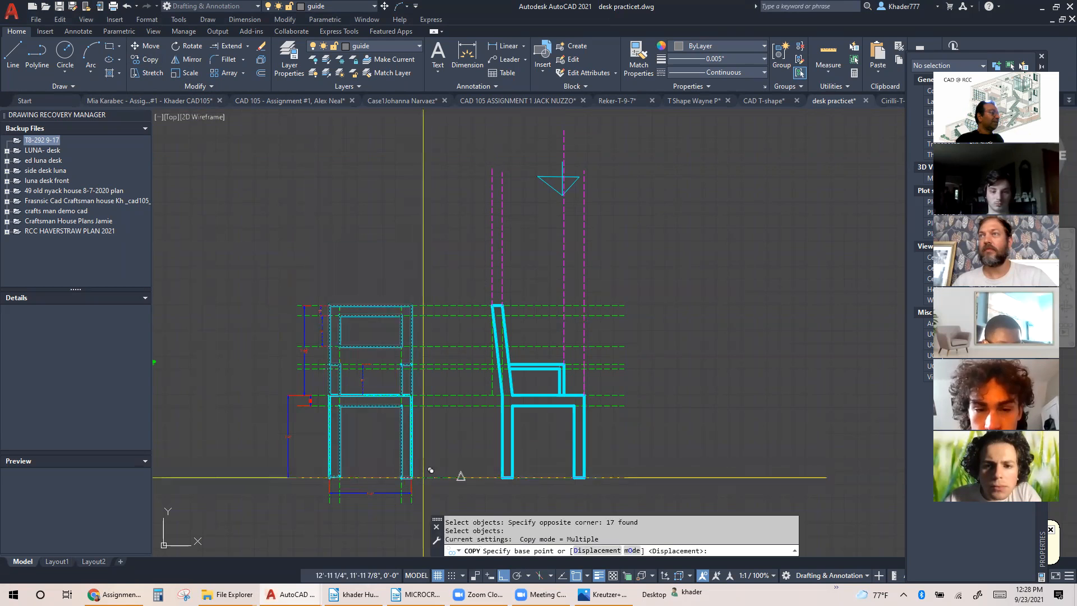
{"action": "left_click", "coordinate": [429, 470]}
{"action": "left_click", "coordinate": [431, 247]}
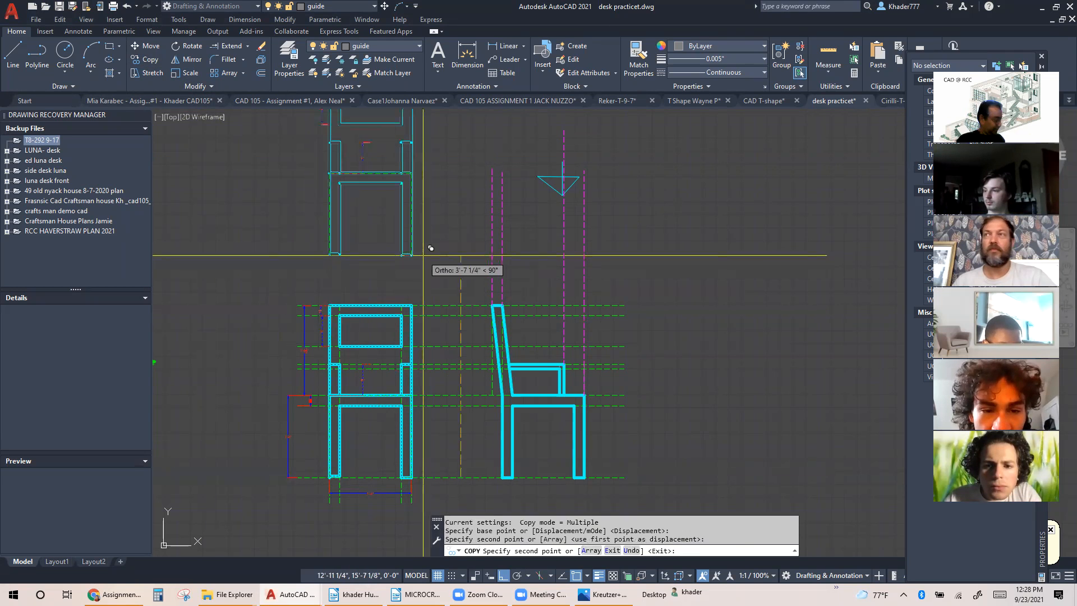
{"action": "key", "text": "Escape"}
Delete the leftover dimensions that were copied along with the upper front view
{"action": "middle_click_drag", "start_coordinate": [431, 247], "coordinate": [455, 339]}
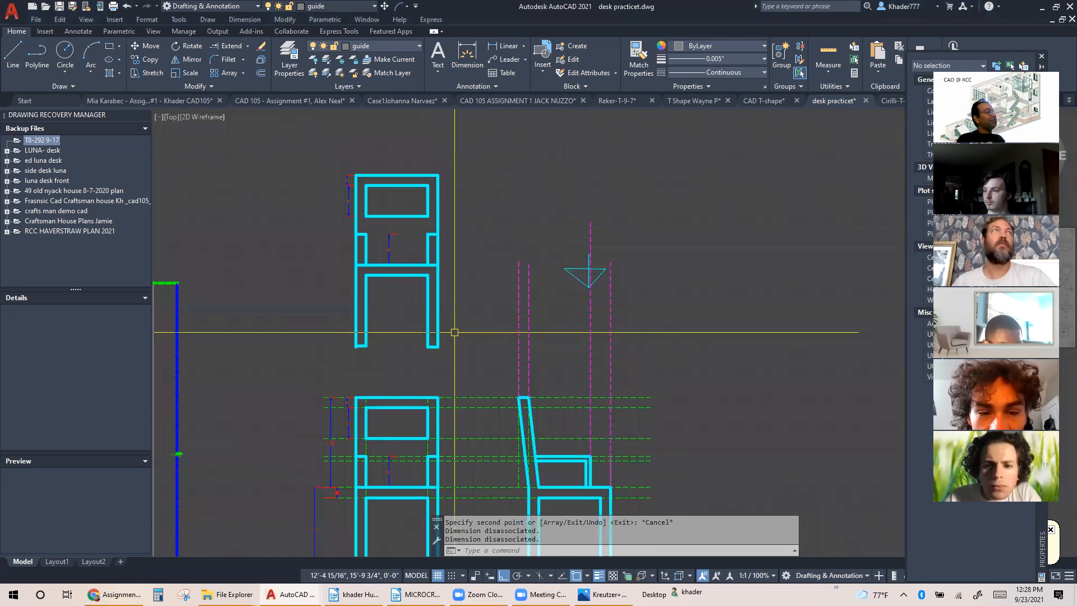
{"action": "left_click", "coordinate": [380, 237]}
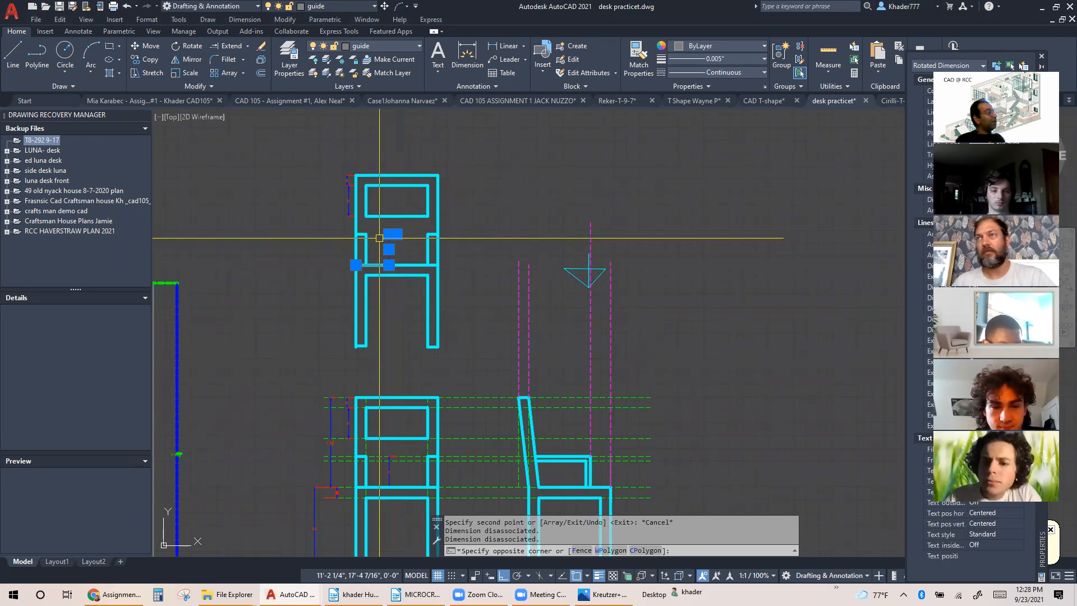
{"action": "key", "text": "Delete"}
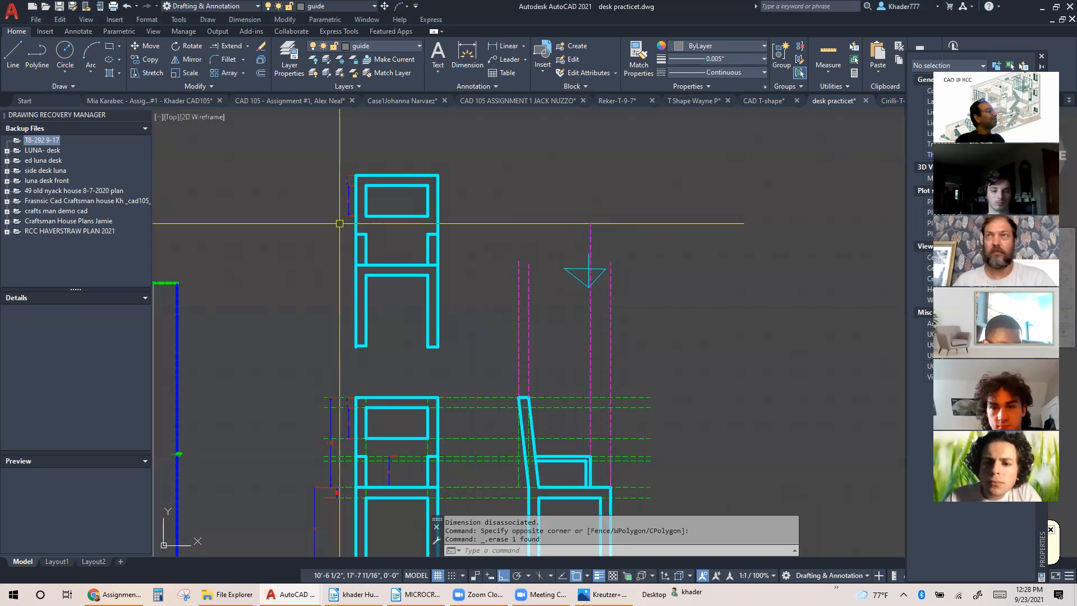
{"action": "left_click", "coordinate": [356, 226]}
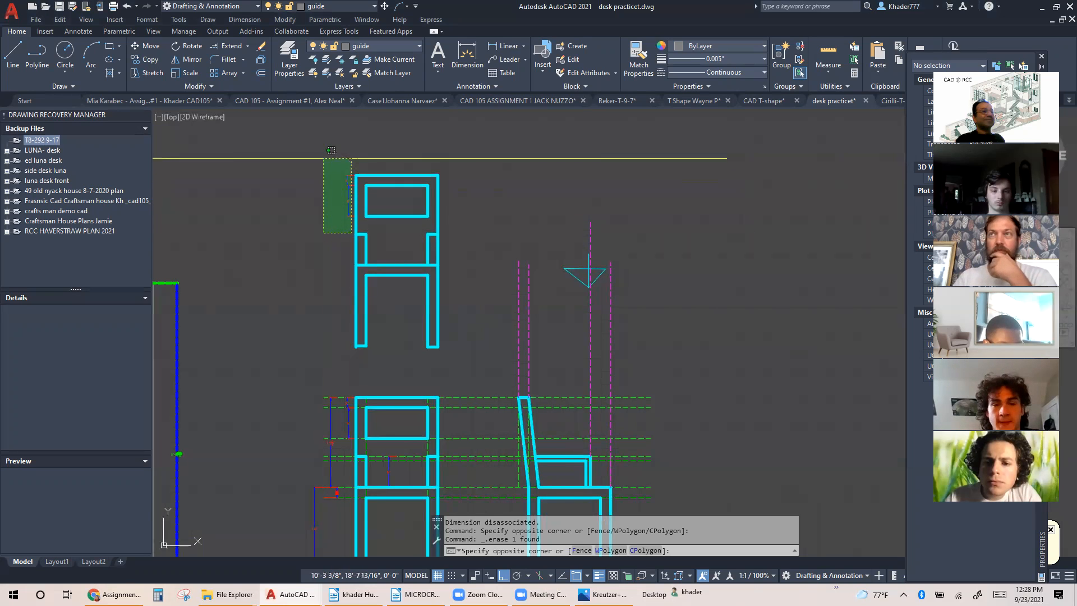
{"action": "left_click", "coordinate": [323, 158]}
{"action": "key", "text": "Delete"}
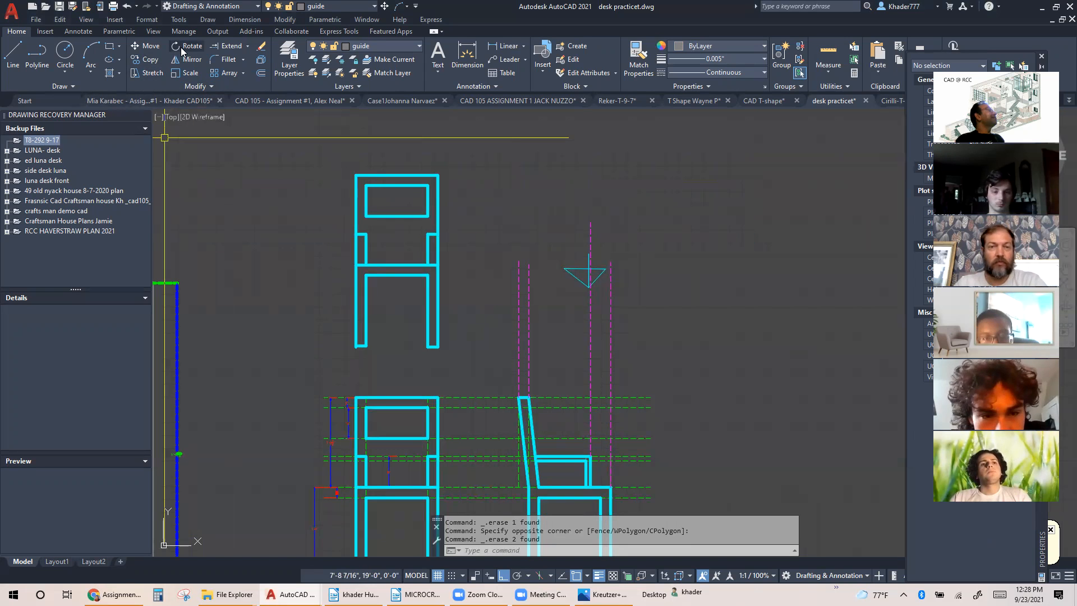
Rotate the copied front view 90 degrees clockwise about a point near its centre so the backrest faces the vertical guides
{"action": "left_click", "coordinate": [316, 161]}
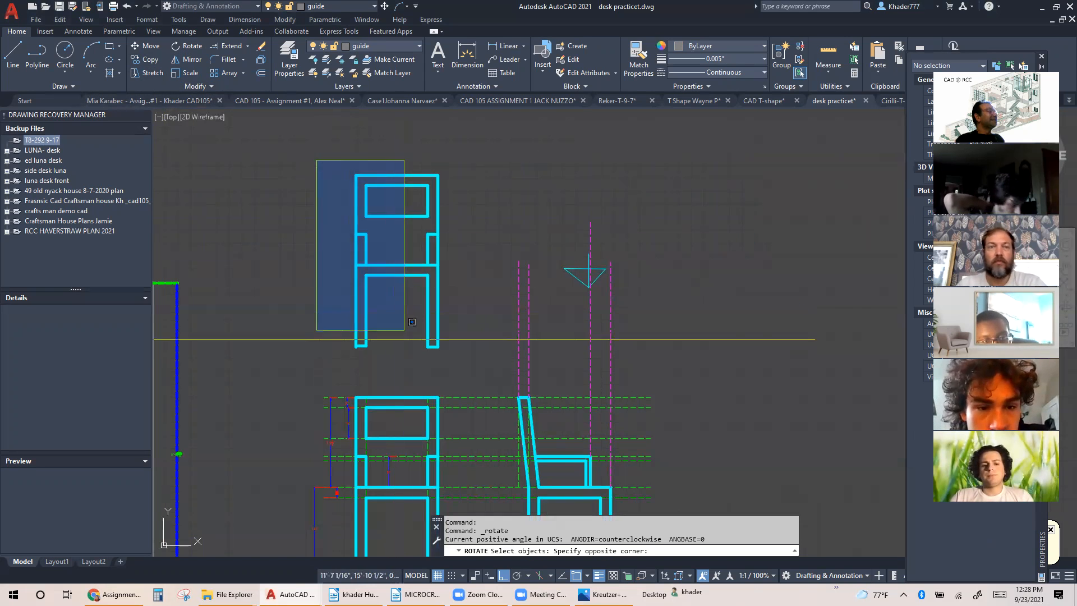
{"action": "left_click", "coordinate": [448, 371]}
{"action": "key", "text": "Return"}
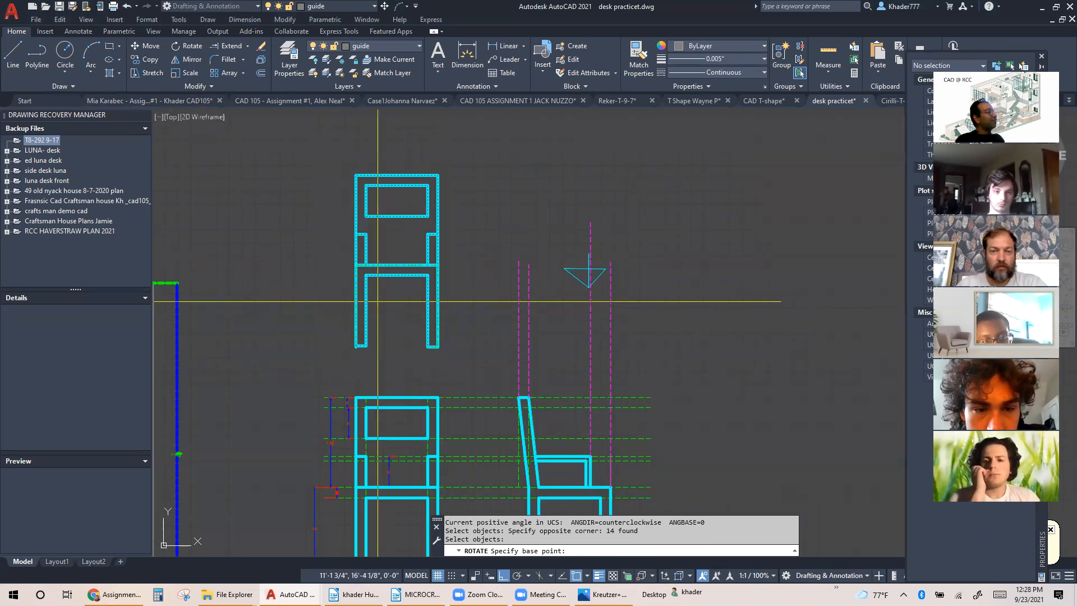
{"action": "left_click", "coordinate": [396, 303]}
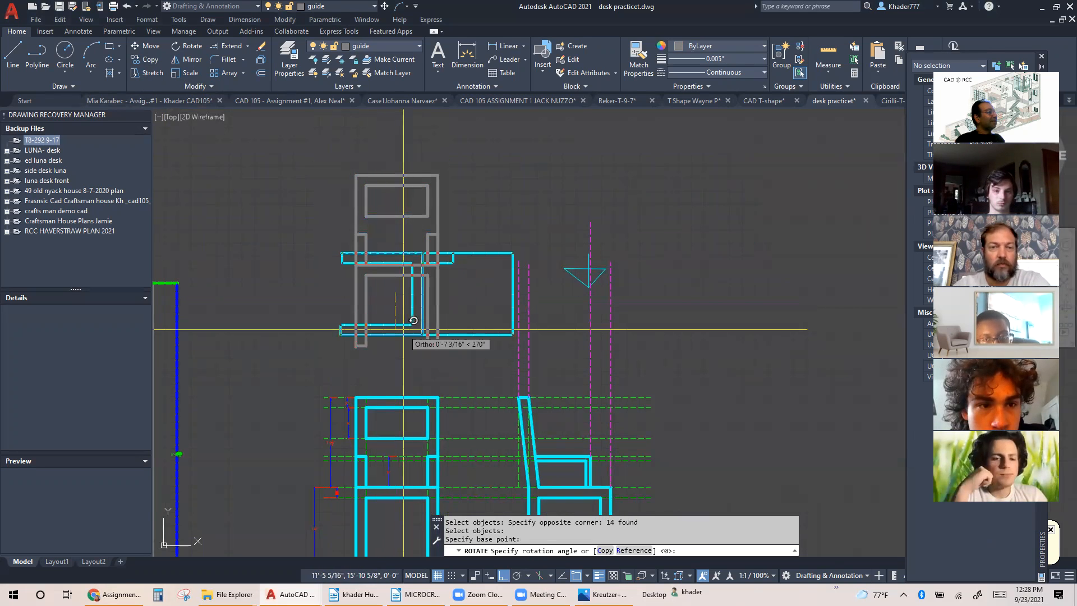
{"action": "left_click", "coordinate": [422, 300]}
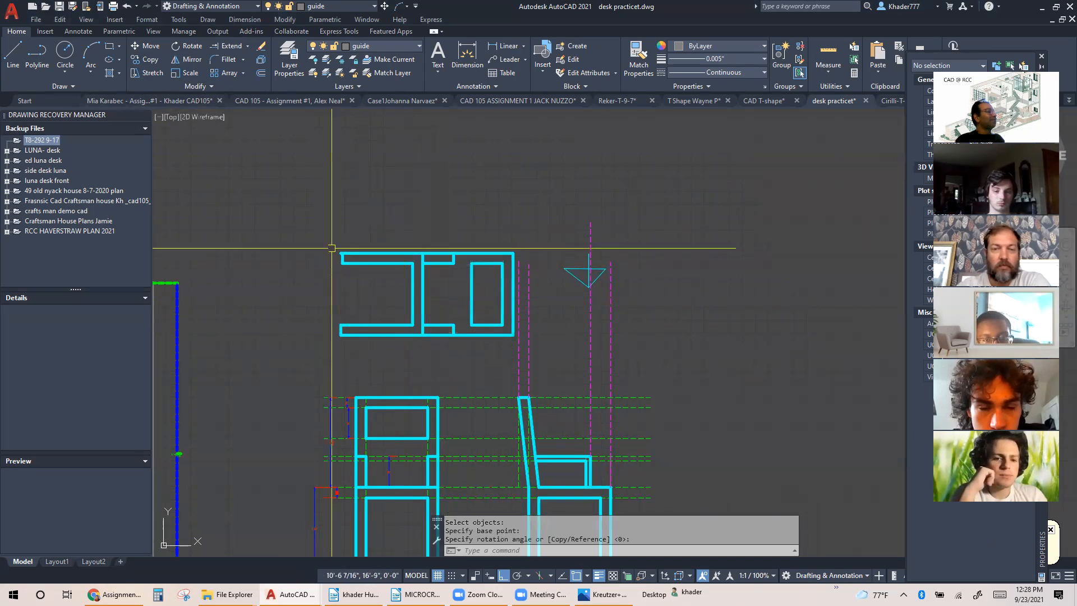
Move the rotated chair view horizontally away from the vertical guides, keeping it above the front view
{"action": "left_click", "coordinate": [145, 46]}
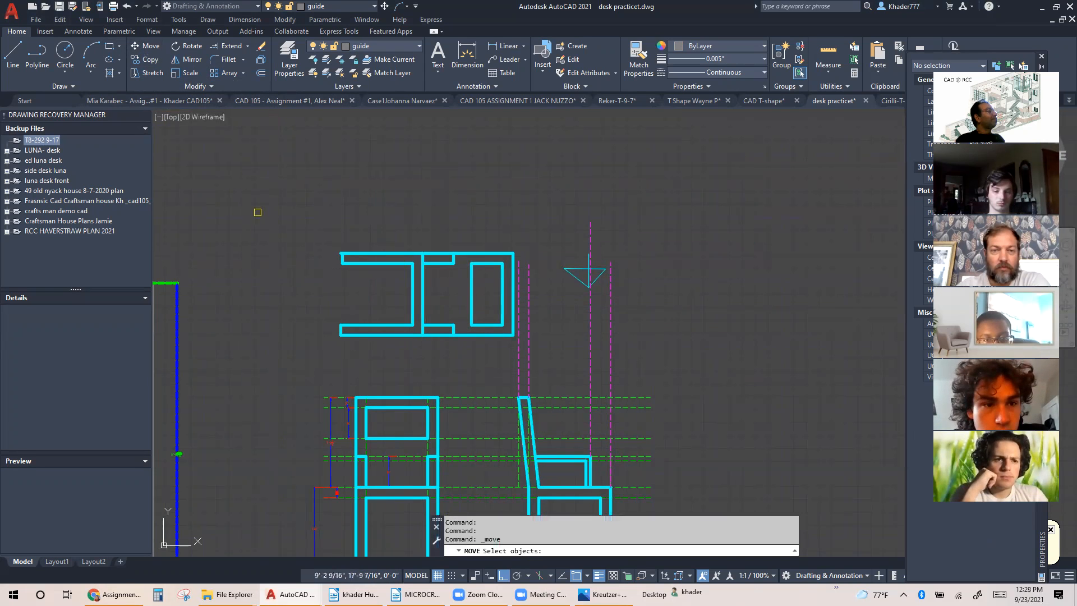
{"action": "left_click", "coordinate": [259, 214]}
{"action": "left_click", "coordinate": [501, 358]}
{"action": "key", "text": "Return"}
{"action": "left_click", "coordinate": [514, 293]}
{"action": "left_click", "coordinate": [480, 293]}
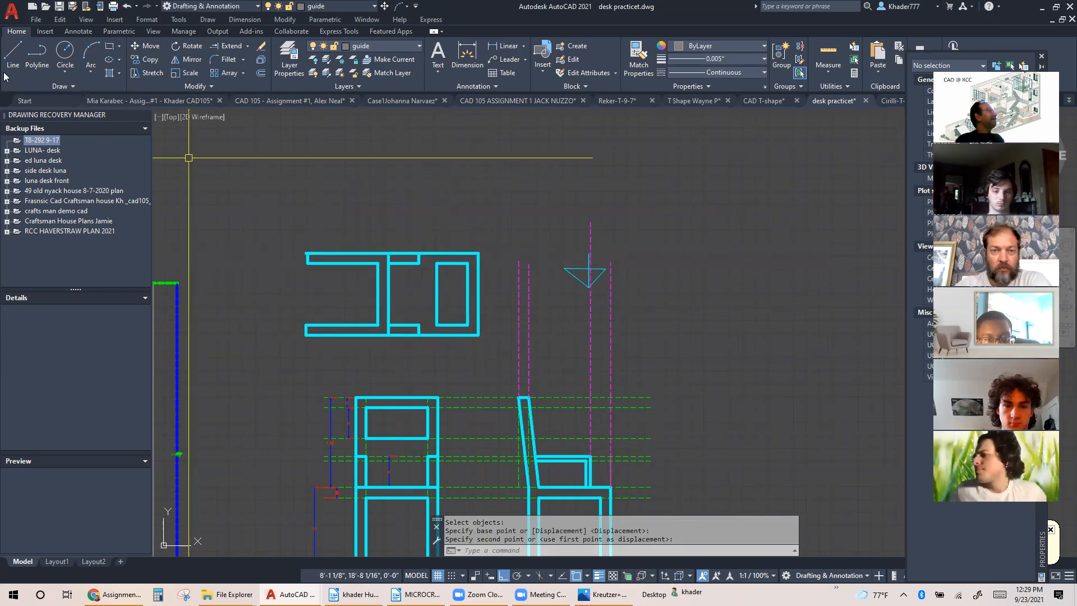
Draw horizontal projection lines from the rotated view's two outer backrest corners across the vertical guides, the upper one about 4'-1 1/8" long
{"action": "left_click", "coordinate": [14, 54]}
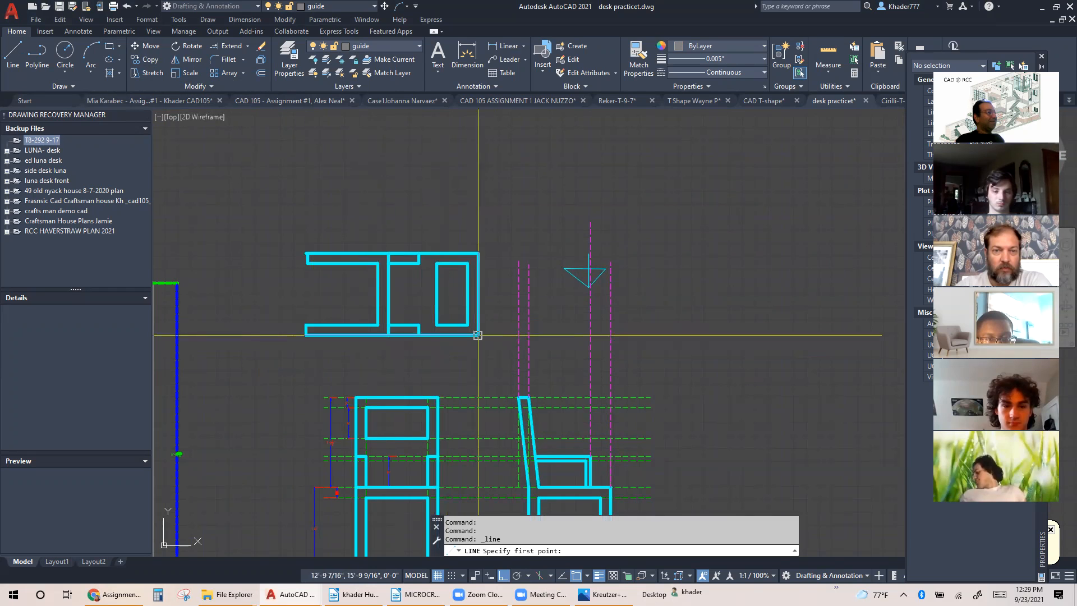
{"action": "left_click", "coordinate": [677, 346]}
{"action": "key", "text": "Escape"}
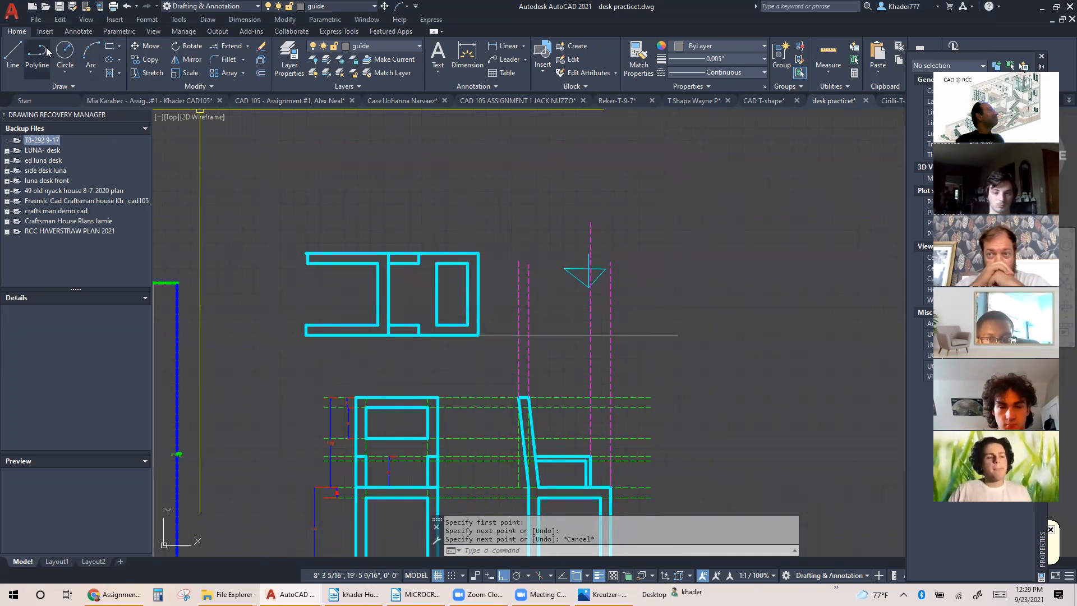
{"action": "left_click", "coordinate": [13, 54]}
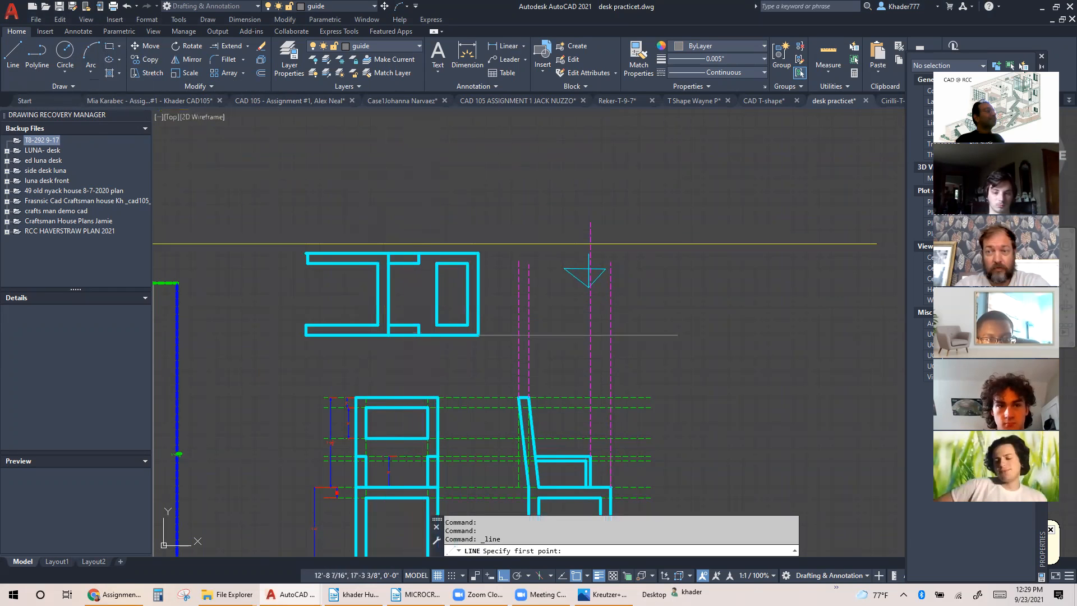
{"action": "left_click", "coordinate": [479, 253]}
{"action": "left_click", "coordinate": [729, 253]}
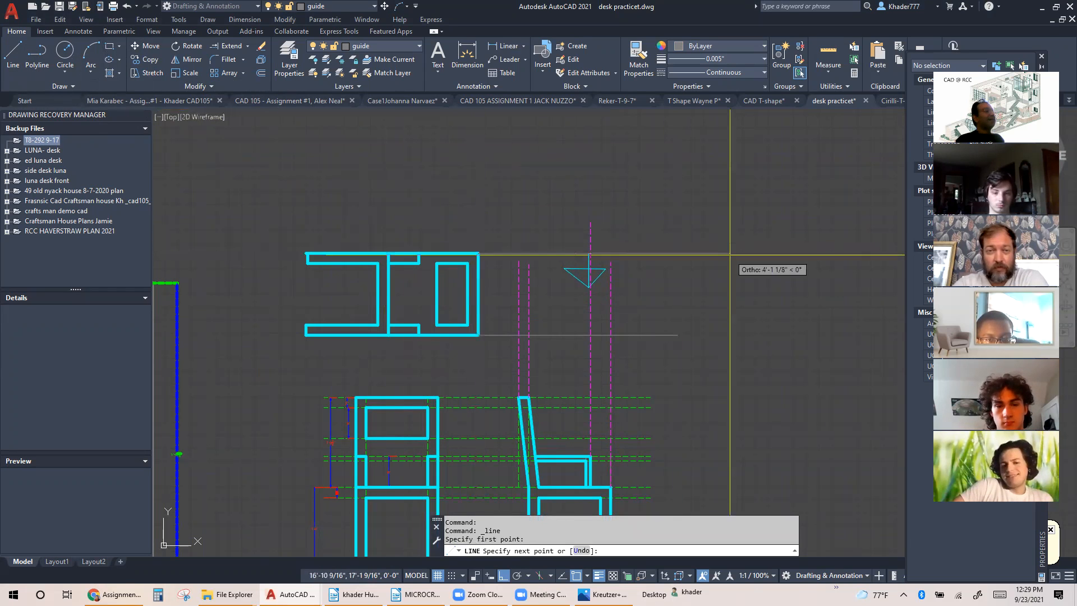
{"action": "key", "text": "Escape"}
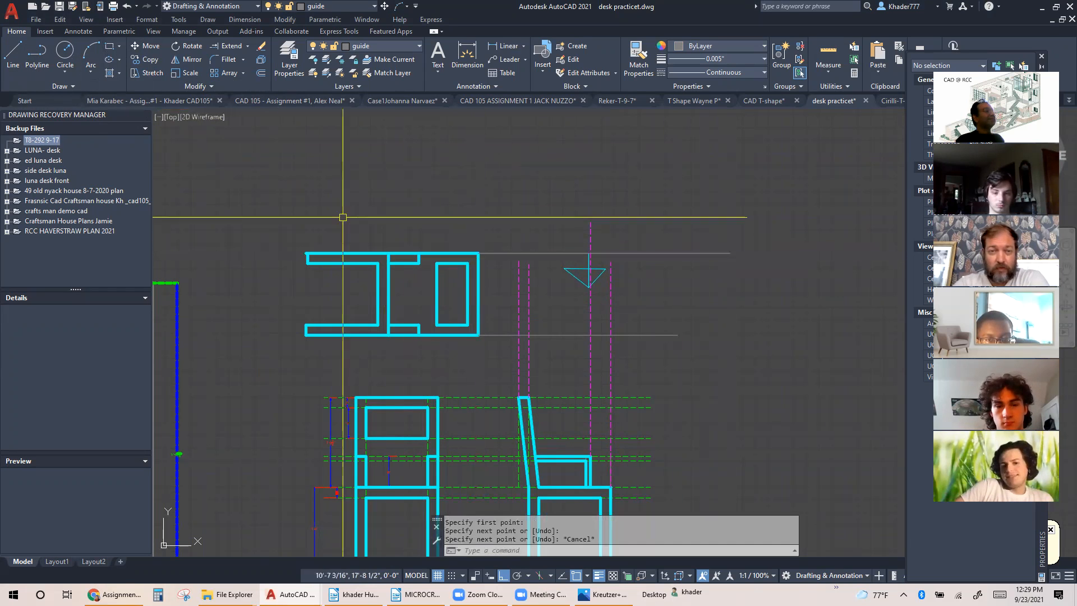
Draw horizontal projection lines from the inner corners of both armrests in the rotated view across the vertical guides
{"action": "left_click", "coordinate": [13, 55]}
{"action": "left_click", "coordinate": [418, 262]}
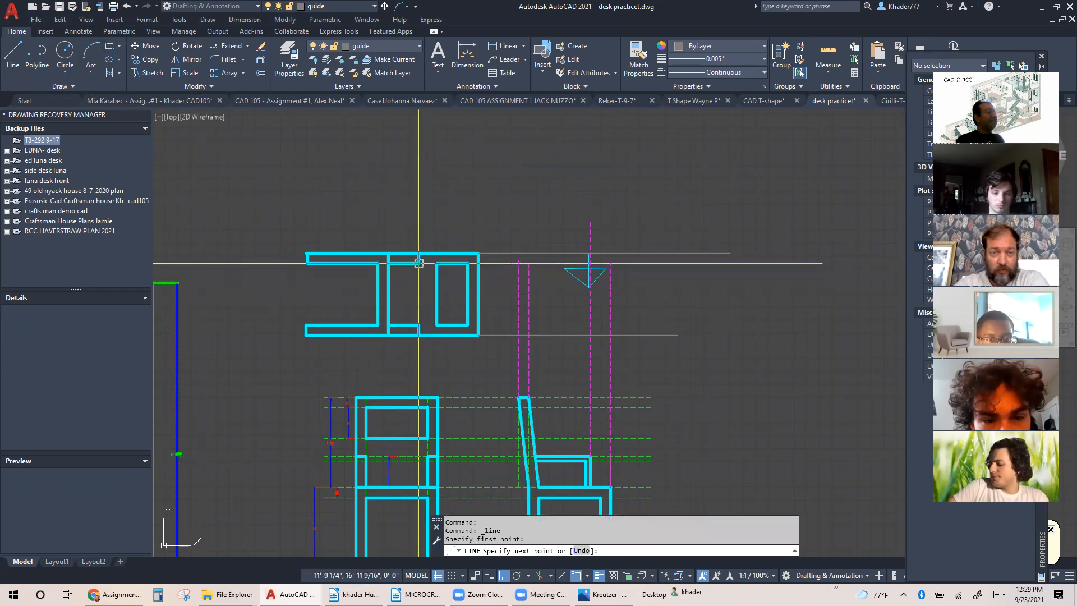
{"action": "left_click", "coordinate": [640, 262]}
{"action": "key", "text": "Escape"}
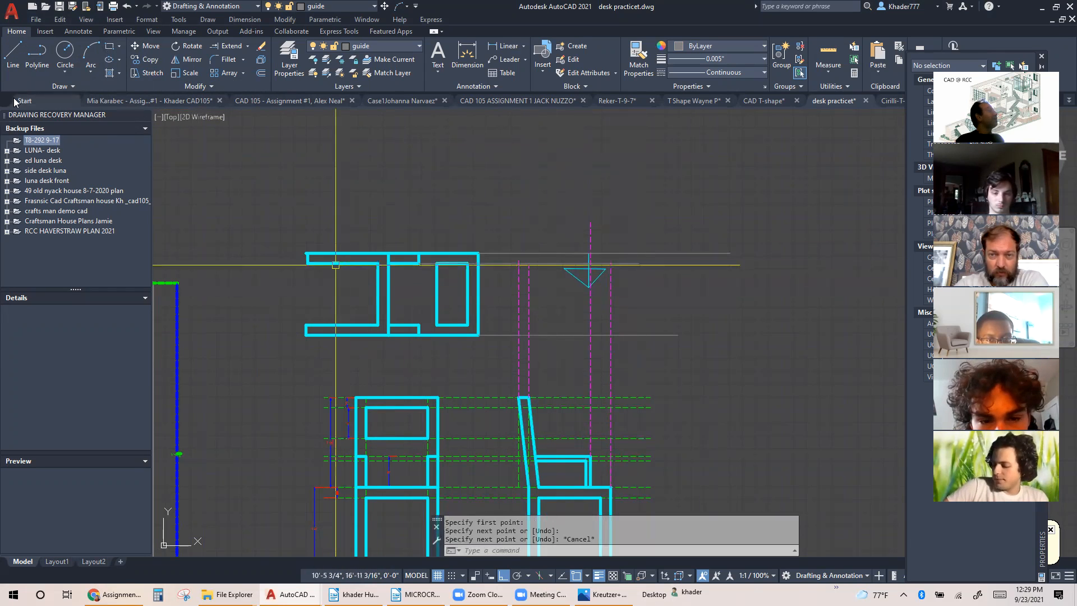
{"action": "left_click", "coordinate": [17, 52]}
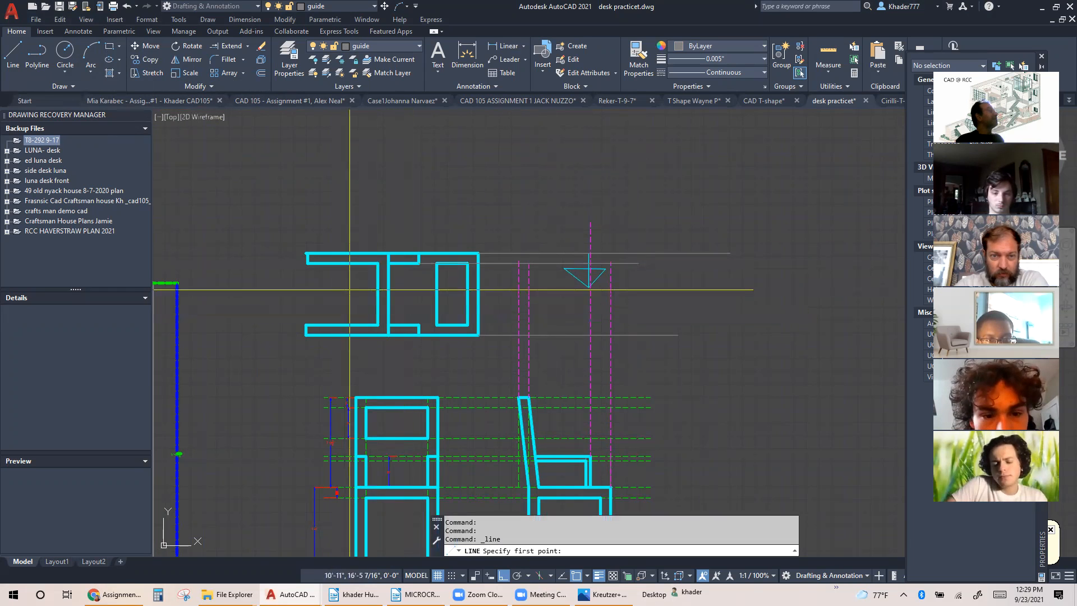
{"action": "left_click", "coordinate": [419, 326]}
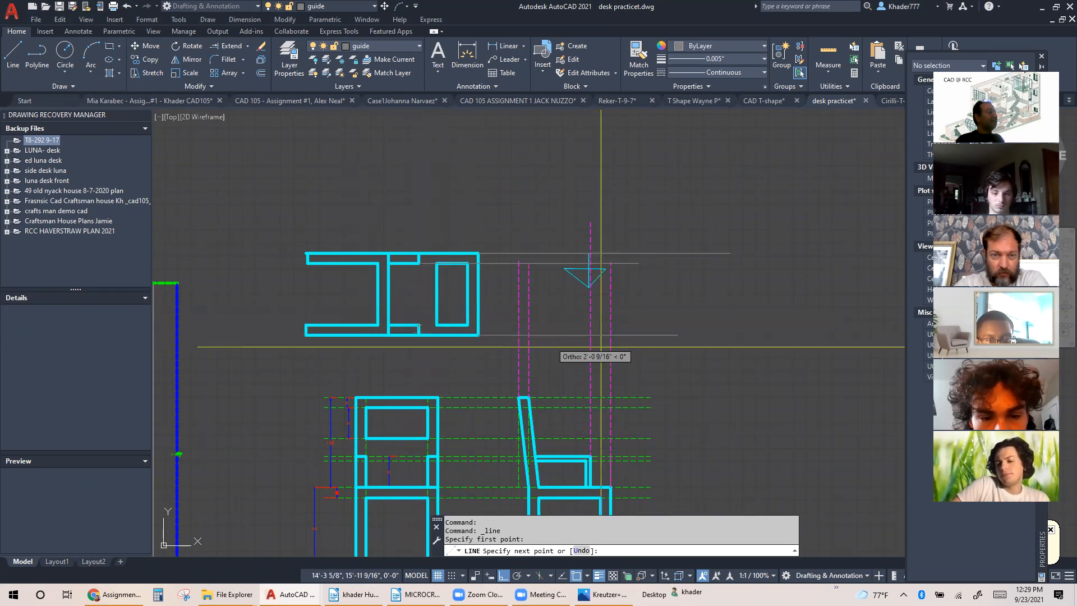
{"action": "left_click", "coordinate": [634, 343]}
{"action": "key", "text": "Escape"}
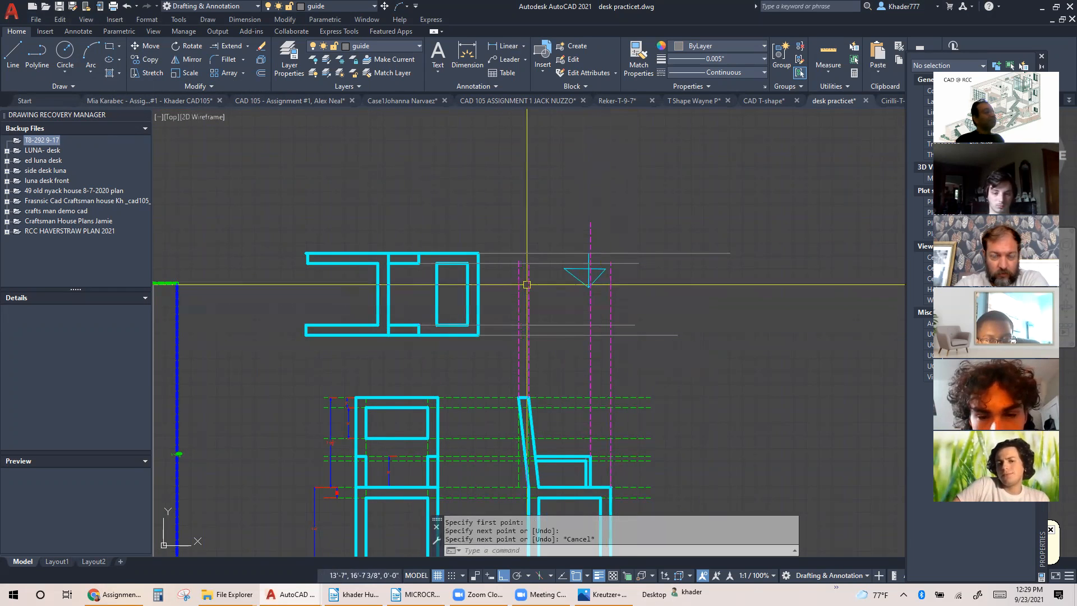
{"action": "scroll", "coordinate": [527, 285], "scroll_direction": "up", "scroll_amount": 2}
{"action": "middle_click_drag", "start_coordinate": [507, 286], "coordinate": [379, 272]}
{"action": "scroll", "coordinate": [384, 266], "scroll_direction": "down", "scroll_amount": 2}
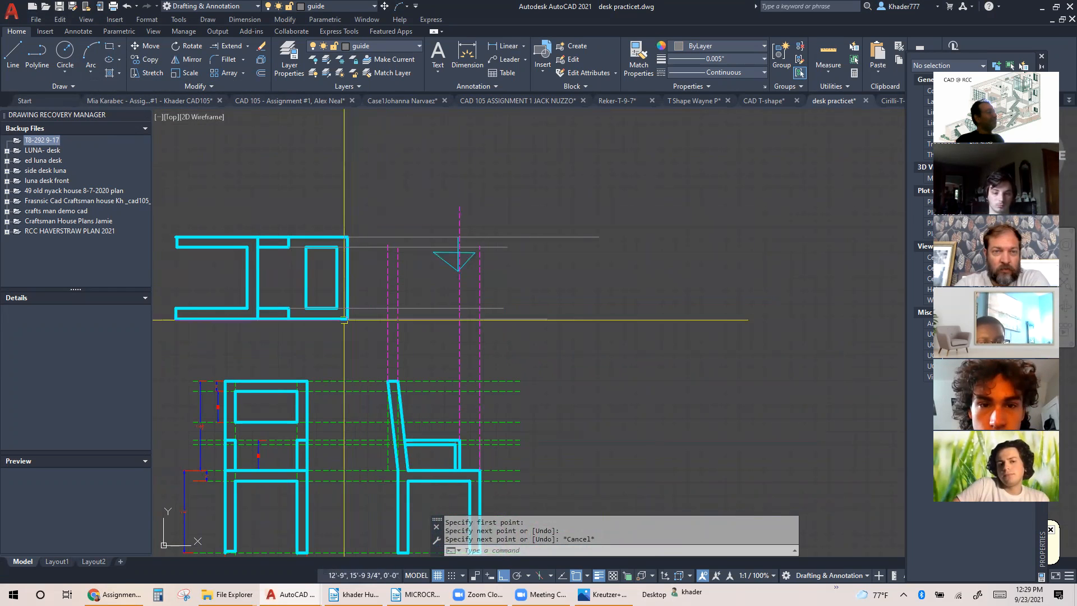
{"action": "middle_click_drag", "start_coordinate": [344, 317], "coordinate": [556, 315]}
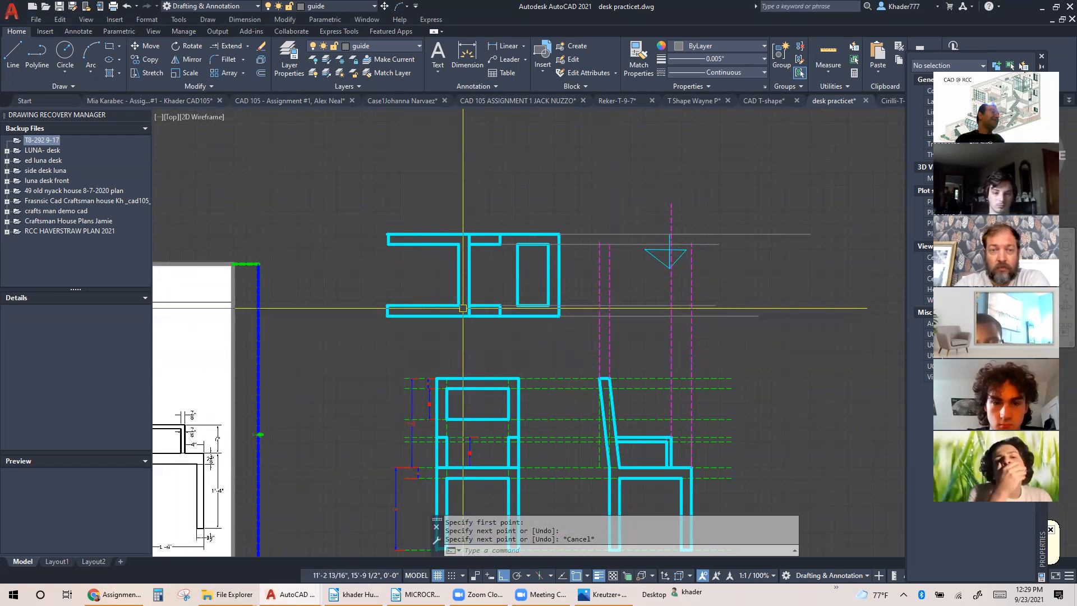
Trim the short line end overhanging the upper leg's foot corner in the rotated chair view
{"action": "scroll", "coordinate": [361, 234], "scroll_direction": "up", "scroll_amount": 4}
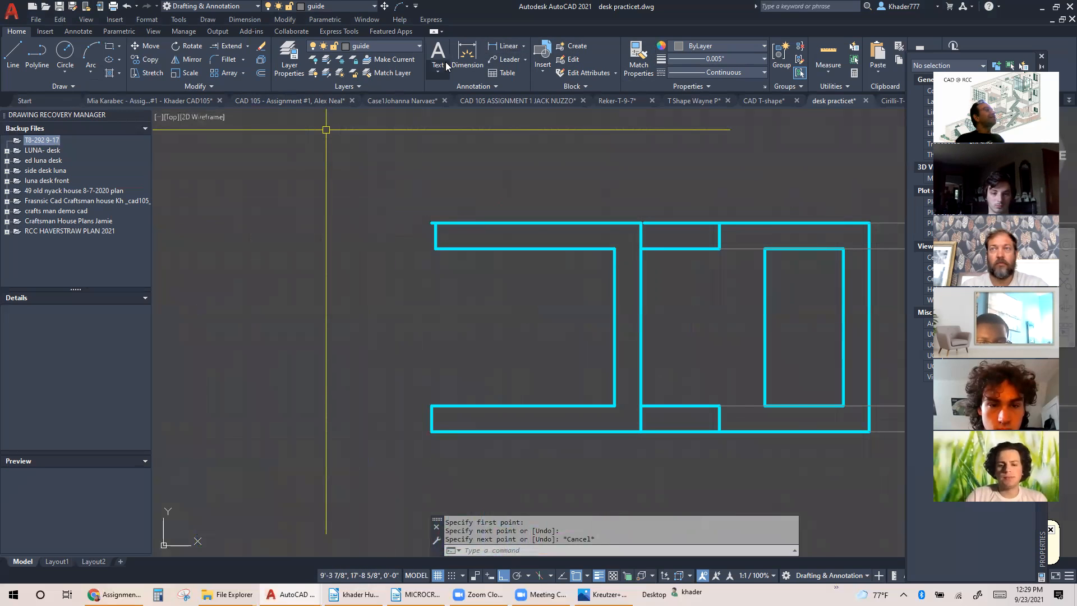
{"action": "left_click", "coordinate": [247, 46]}
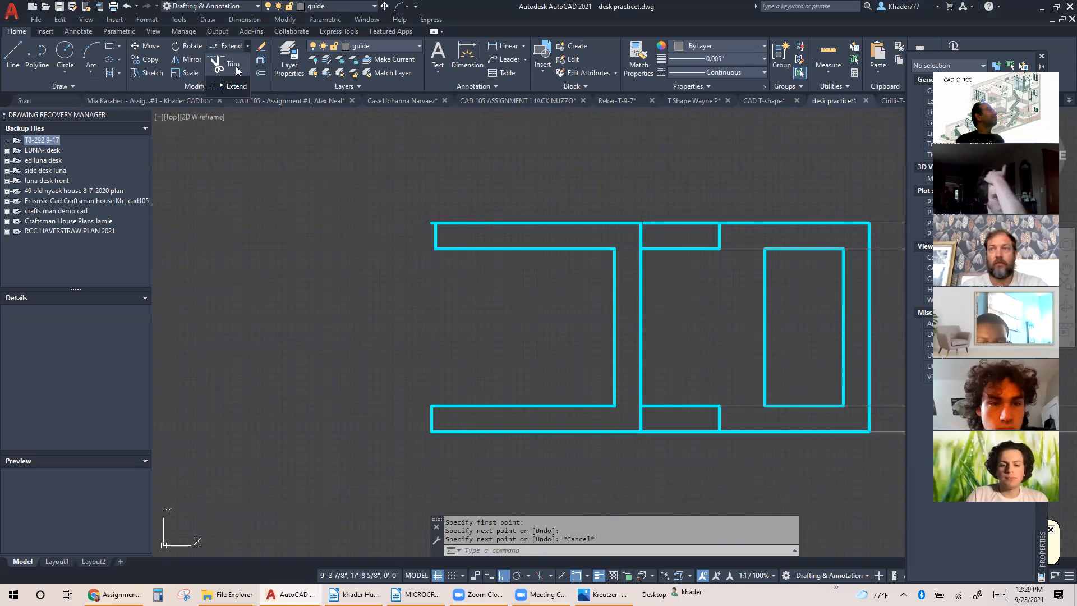
{"action": "left_click", "coordinate": [235, 66]}
{"action": "scroll", "coordinate": [422, 232], "scroll_direction": "up", "scroll_amount": 4}
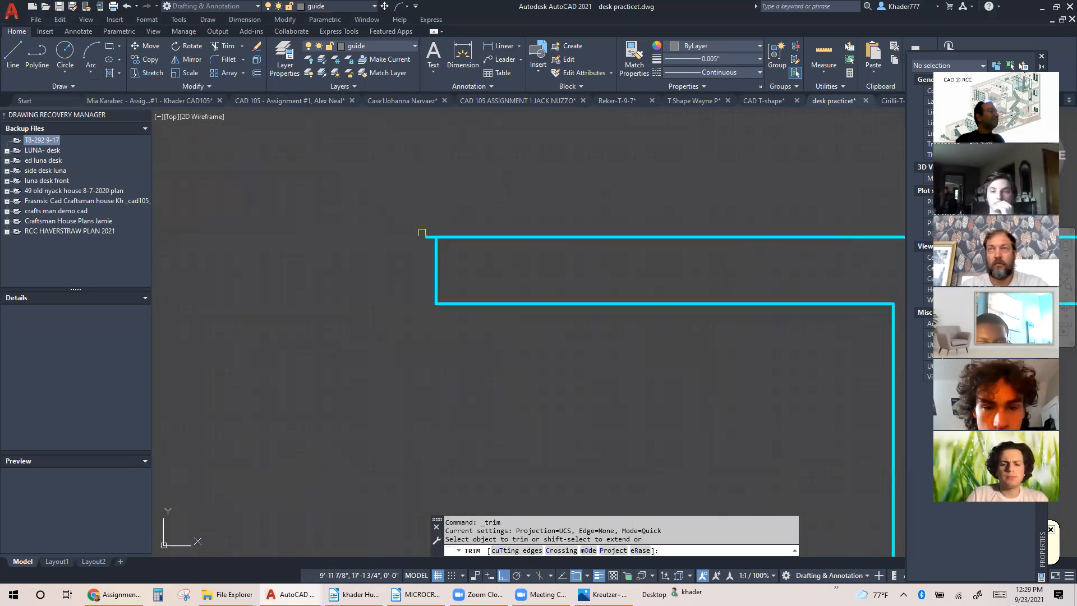
{"action": "left_click", "coordinate": [426, 238]}
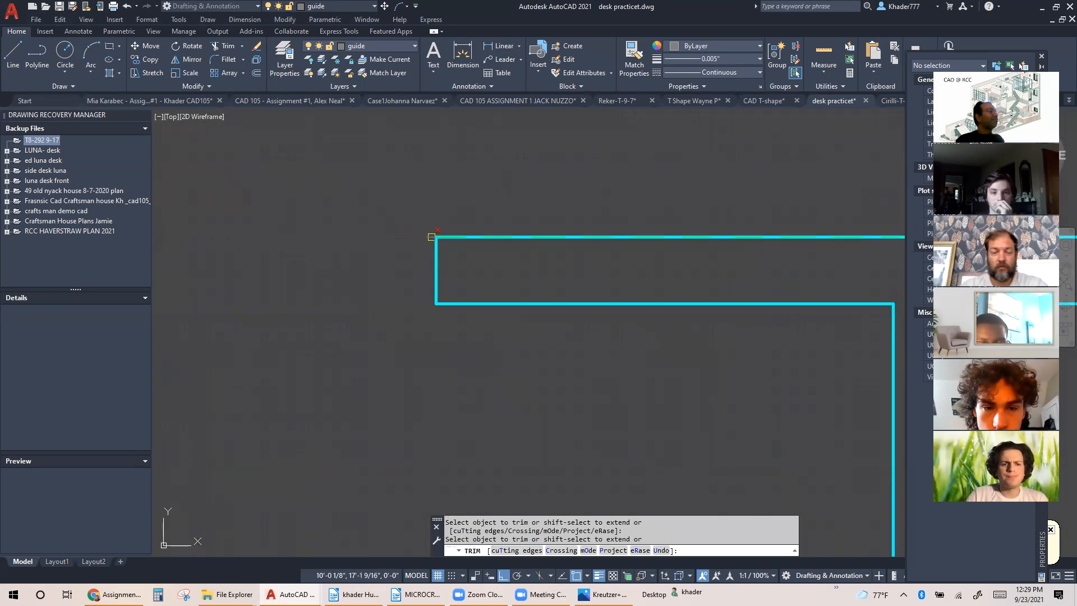
{"action": "scroll", "coordinate": [364, 228], "scroll_direction": "down", "scroll_amount": 5}
{"action": "middle_click_drag", "start_coordinate": [419, 235], "coordinate": [211, 224]}
{"action": "key", "text": "Escape"}
Extend the three shorter magenta vertical guides up to the uppermost horizontal projection line
{"action": "middle_click_drag", "start_coordinate": [431, 219], "coordinate": [390, 217]}
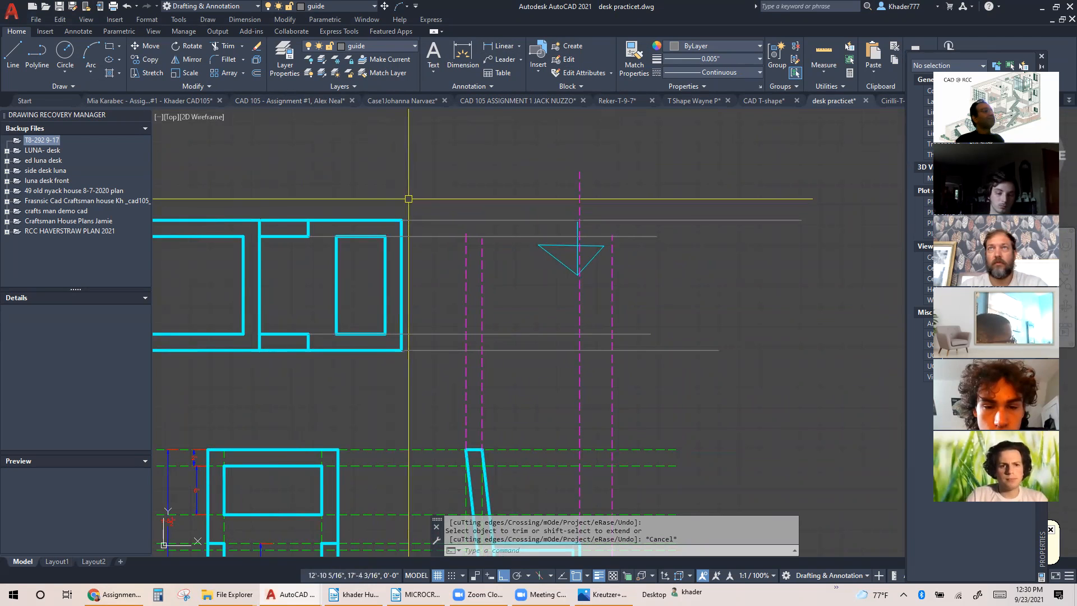
{"action": "left_click", "coordinate": [244, 50]}
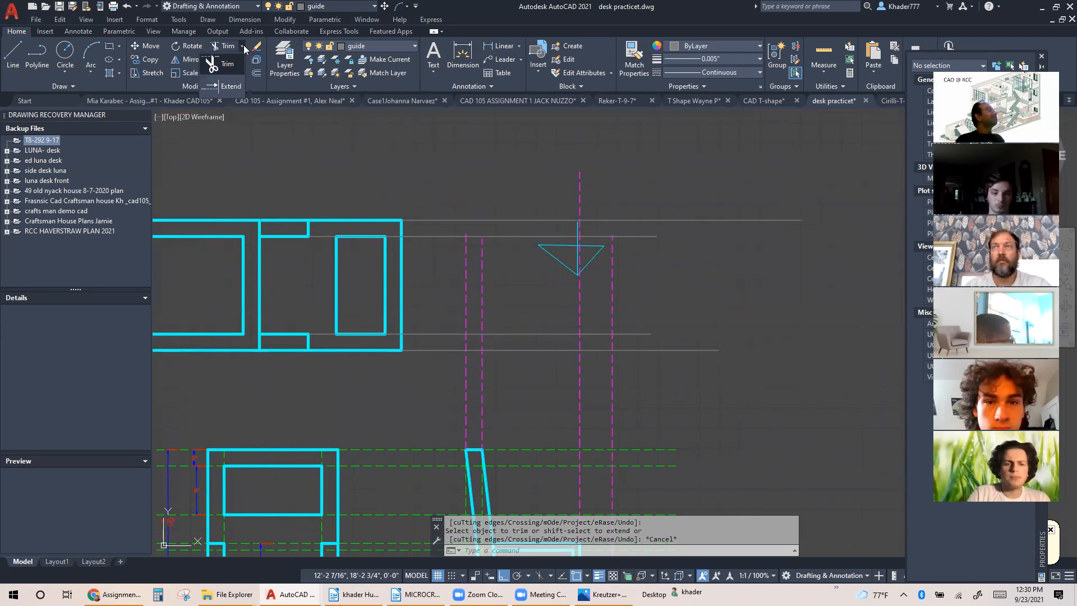
{"action": "left_click", "coordinate": [230, 86]}
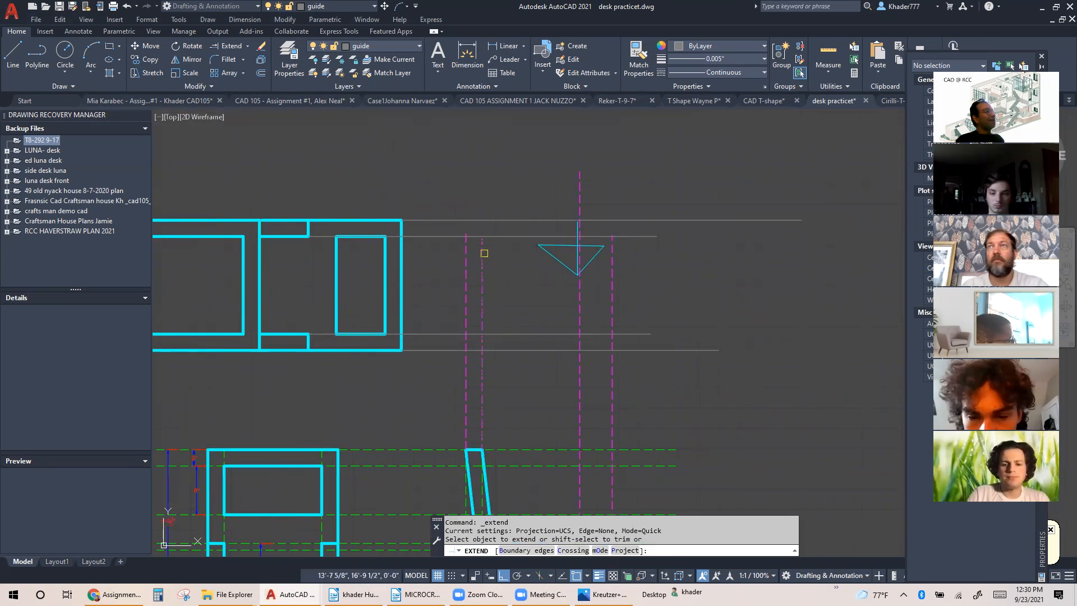
{"action": "left_click", "coordinate": [484, 253]}
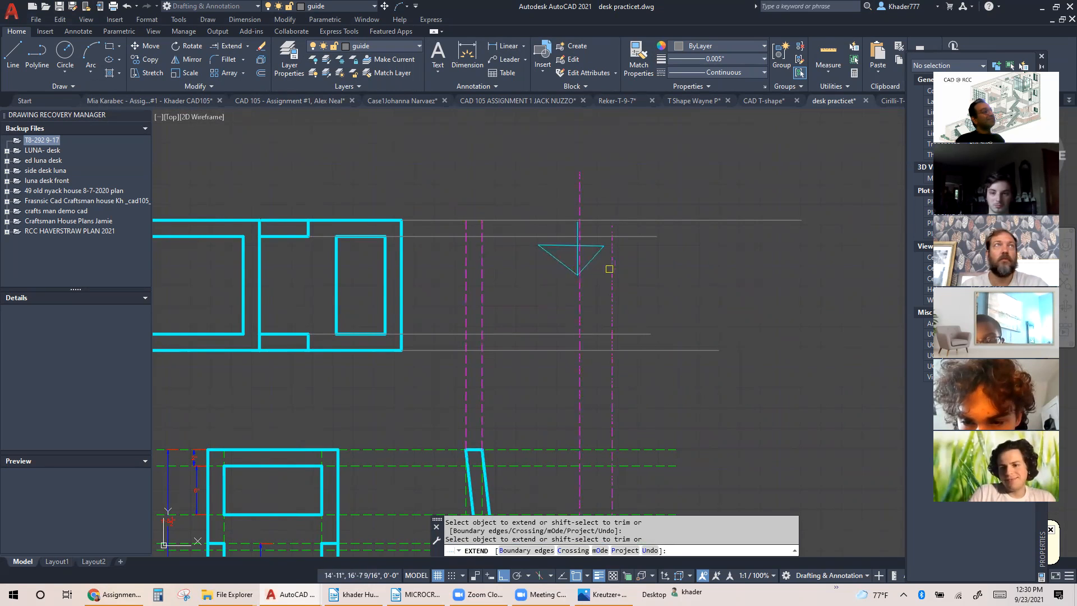
{"action": "key", "text": "Escape"}
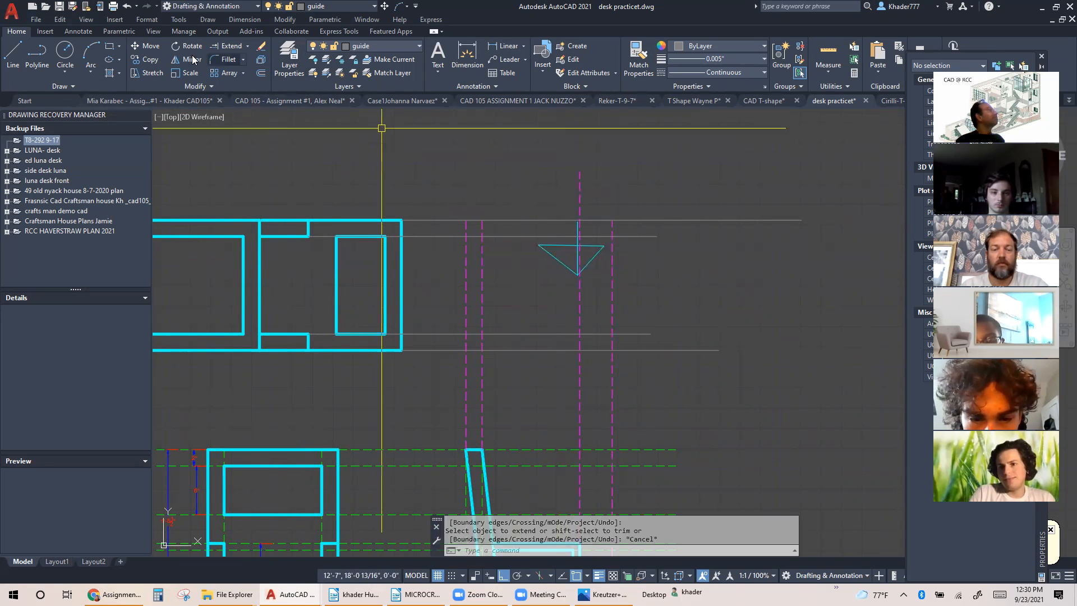
Move the cyan view-direction arrow from among the vertical guides to clear space above the top view area
{"action": "left_click", "coordinate": [150, 47]}
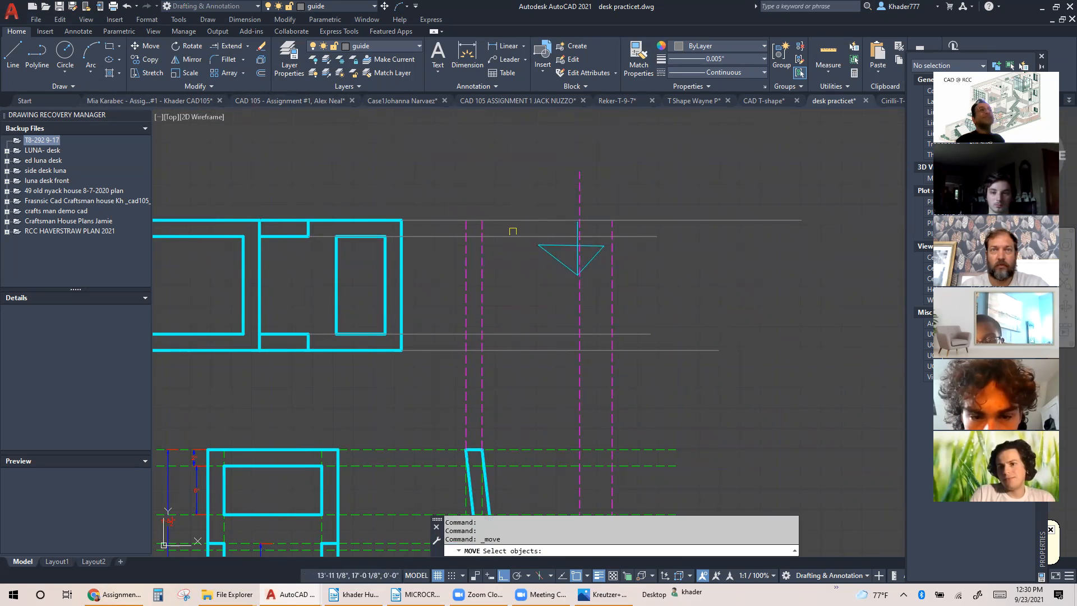
{"action": "left_click", "coordinate": [529, 212]}
{"action": "left_click", "coordinate": [638, 297]}
{"action": "left_click", "coordinate": [725, 309]}
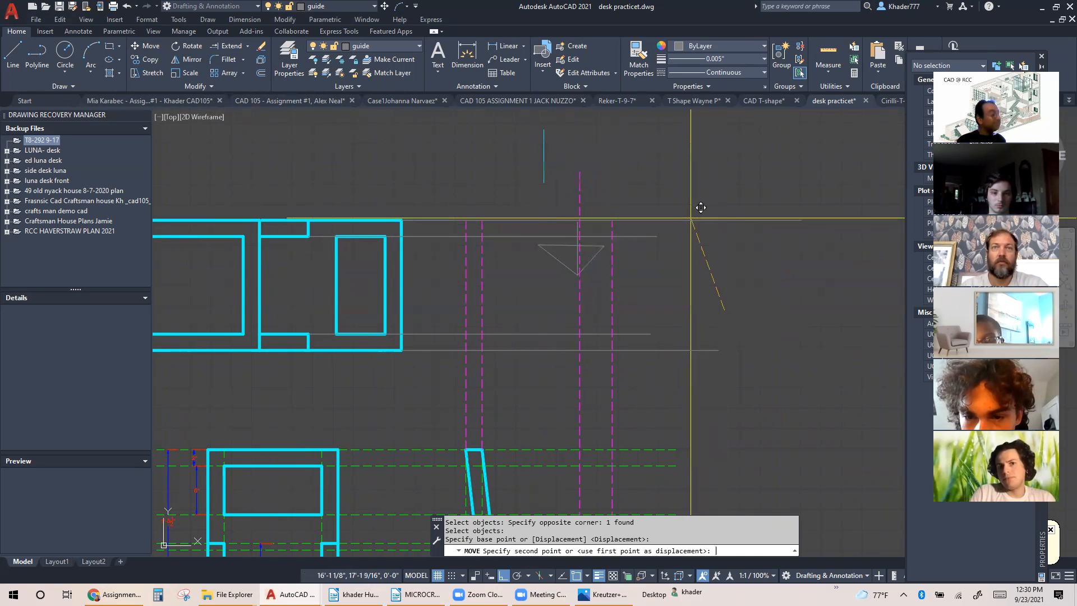
{"action": "left_click", "coordinate": [679, 185]}
{"action": "middle_click_drag", "start_coordinate": [643, 248], "coordinate": [606, 248]}
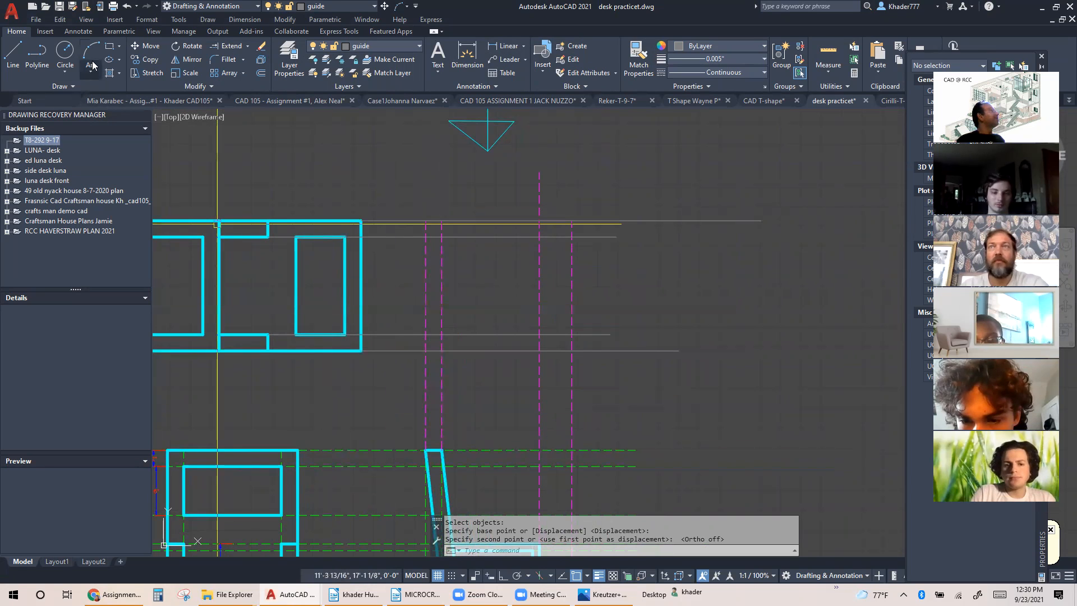
Make chair the current layer and set the lineweight to 0.014"
{"action": "left_click", "coordinate": [416, 46]}
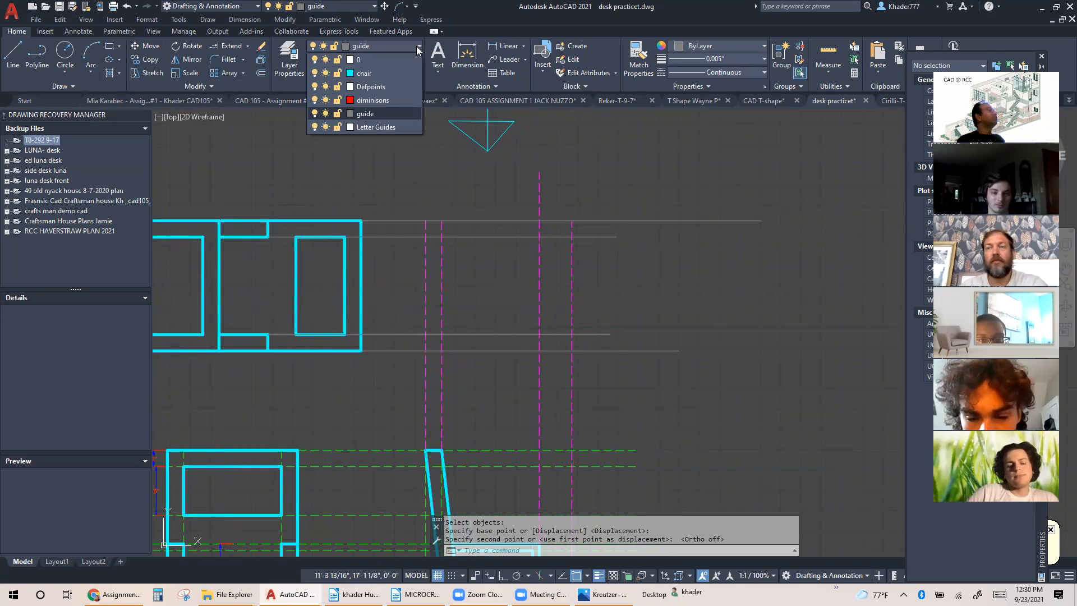
{"action": "left_click", "coordinate": [383, 74]}
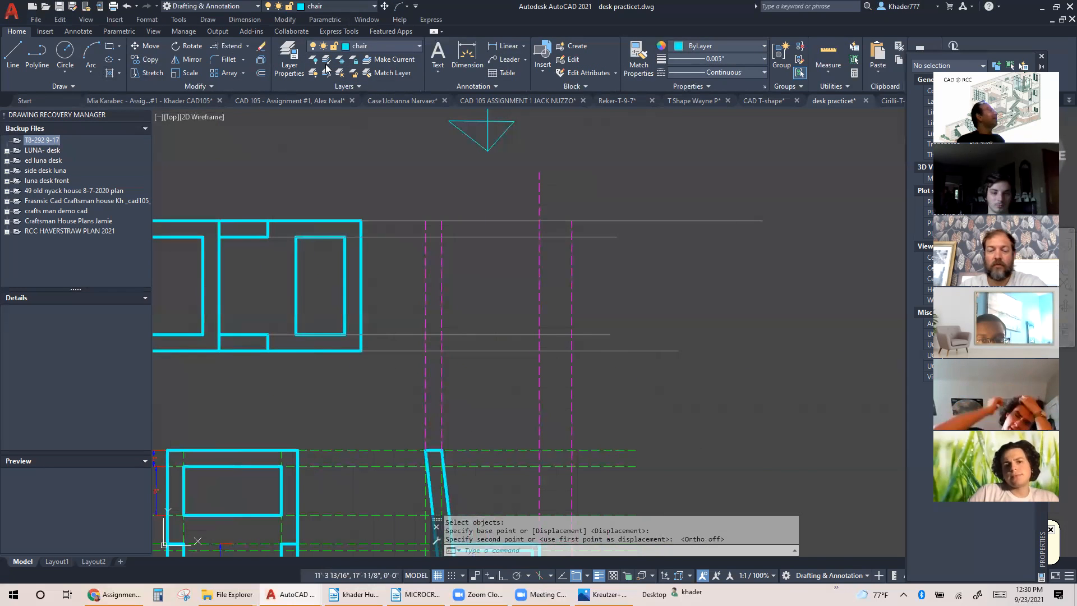
{"action": "left_click", "coordinate": [752, 57]}
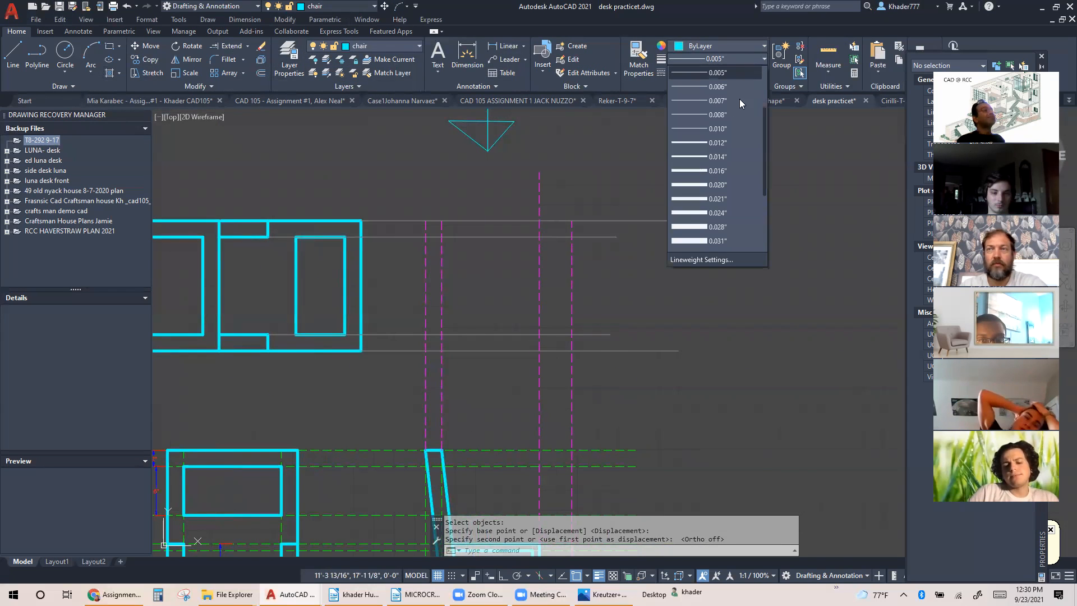
{"action": "left_click", "coordinate": [718, 157]}
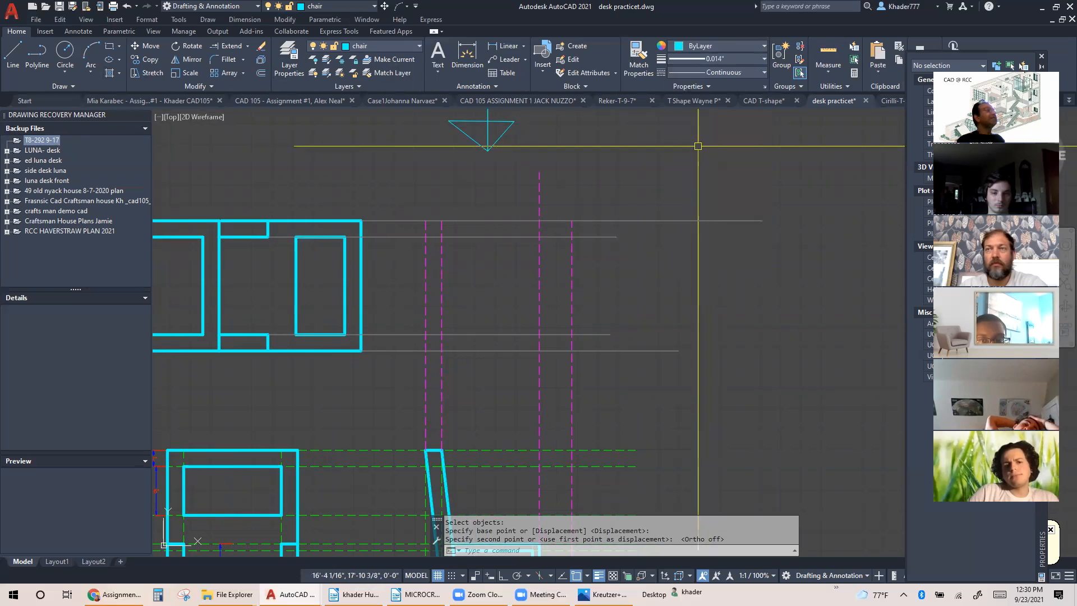
Draw the backrest in the top view as a rectangle between the two rear vertical guides and the outermost horizontal projection lines
{"action": "left_click", "coordinate": [111, 46]}
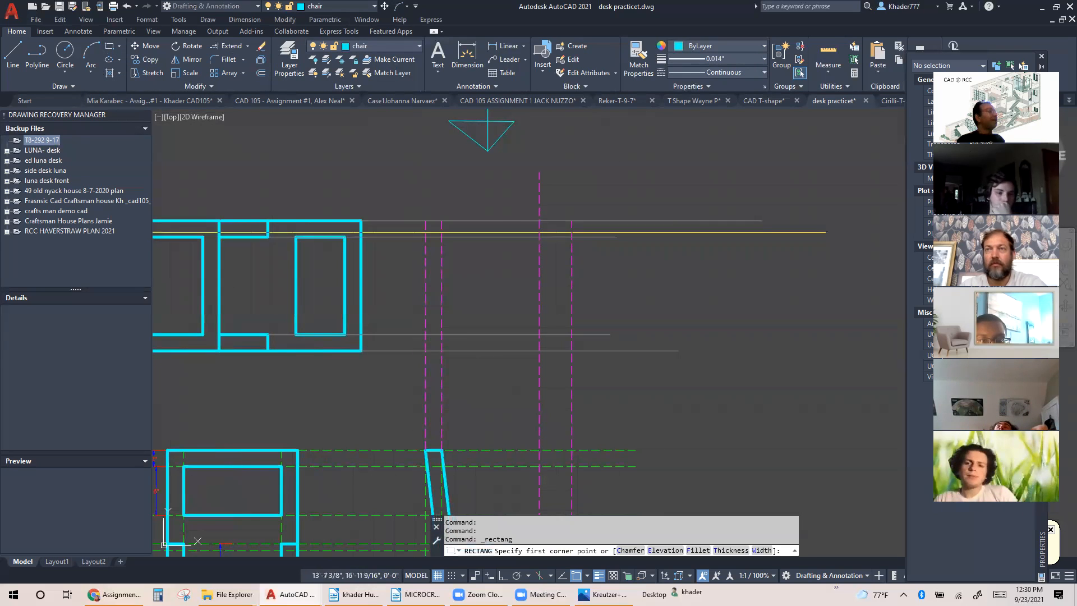
{"action": "left_click", "coordinate": [426, 222]}
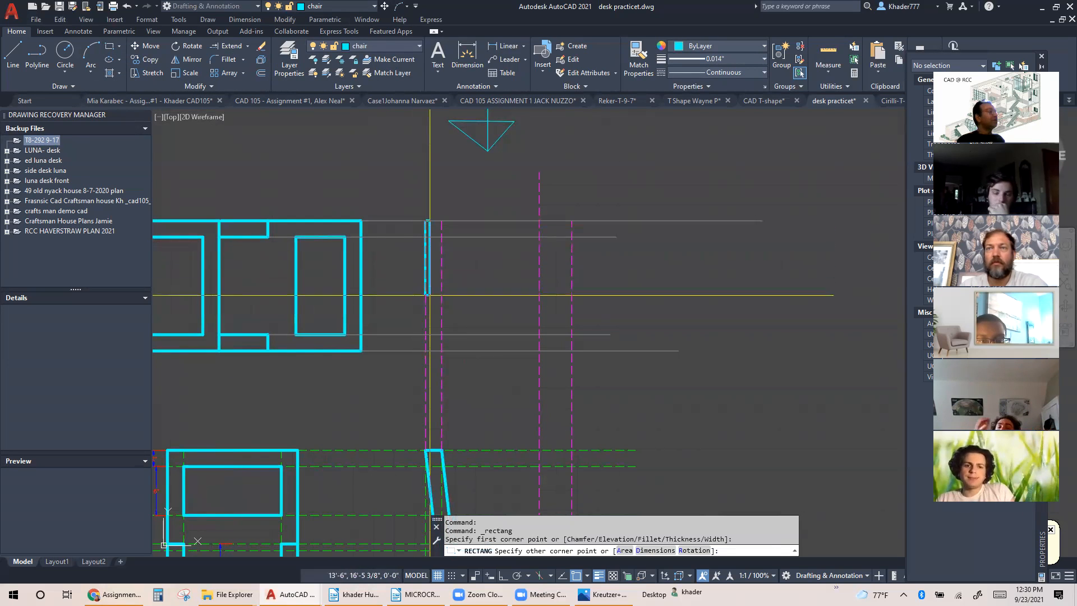
{"action": "left_click", "coordinate": [442, 351]}
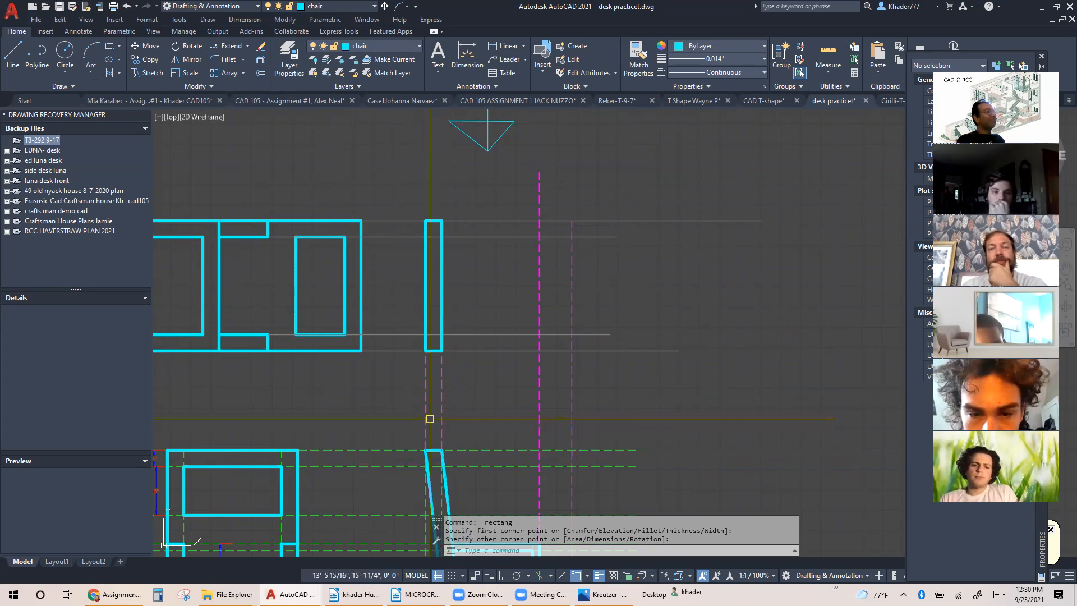
Draw the seat outline in the top view as a polyline from the backrest's upper front corner around the seat's front edge and back
{"action": "left_click", "coordinate": [33, 55]}
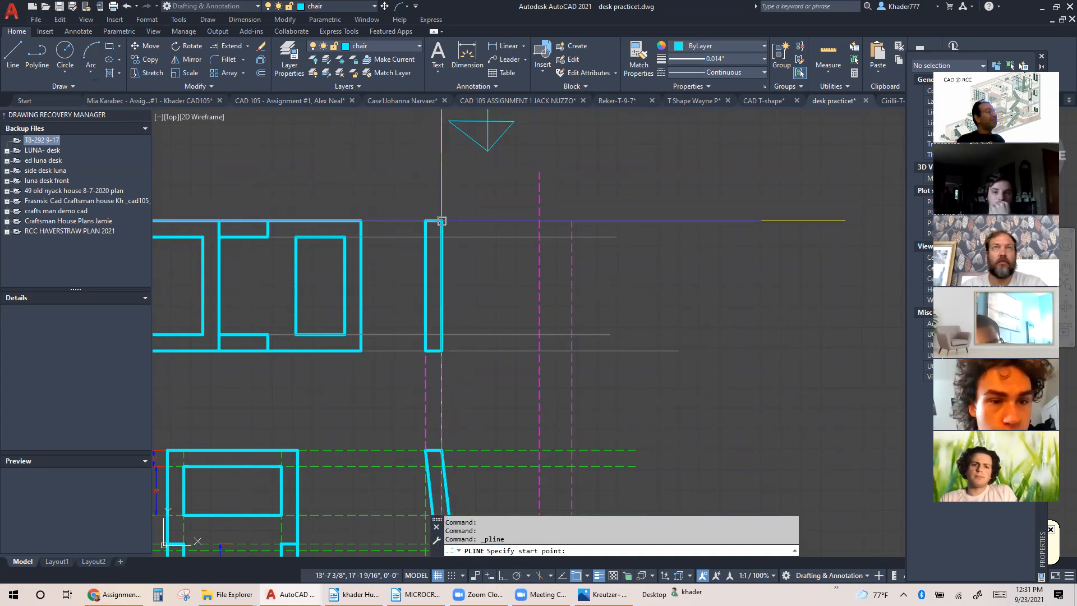
{"action": "left_click", "coordinate": [441, 221]}
{"action": "left_click", "coordinate": [571, 220]}
{"action": "scroll", "coordinate": [571, 220], "scroll_direction": "down", "scroll_amount": 2}
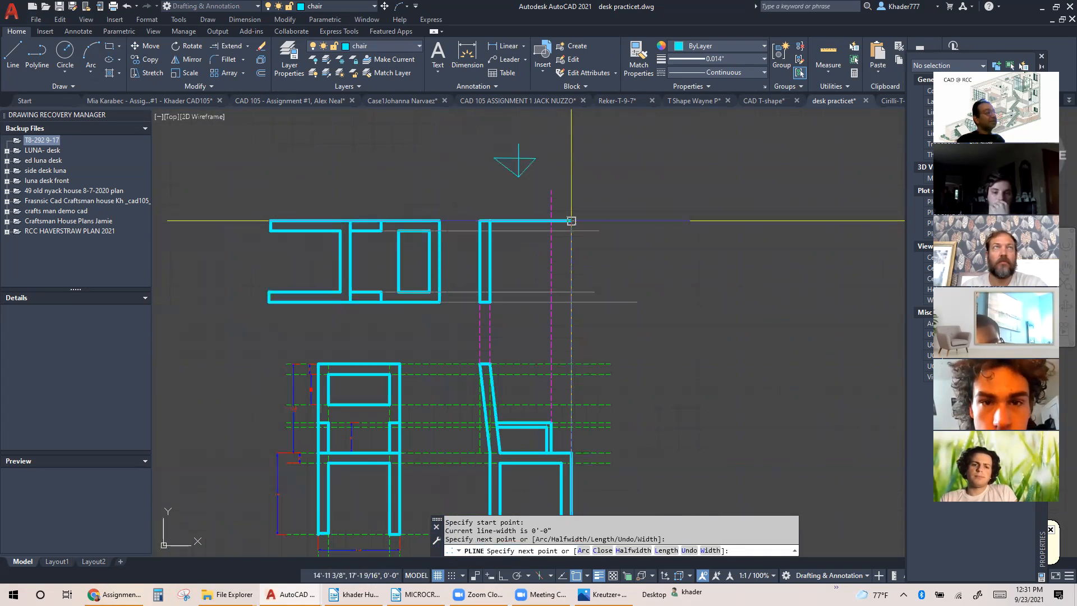
{"action": "left_click", "coordinate": [571, 302]}
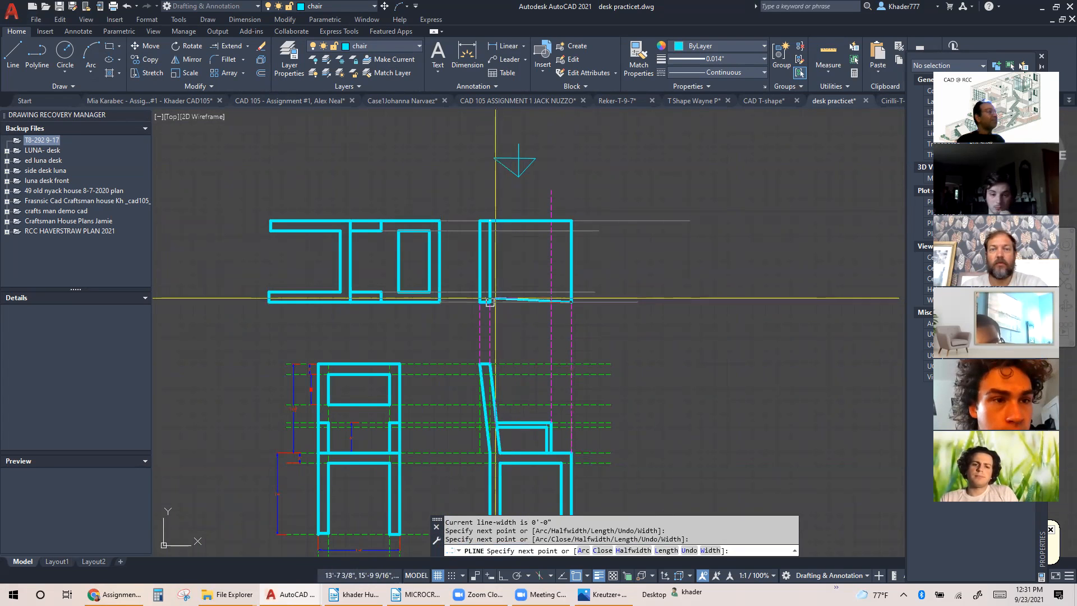
{"action": "key", "text": "Escape"}
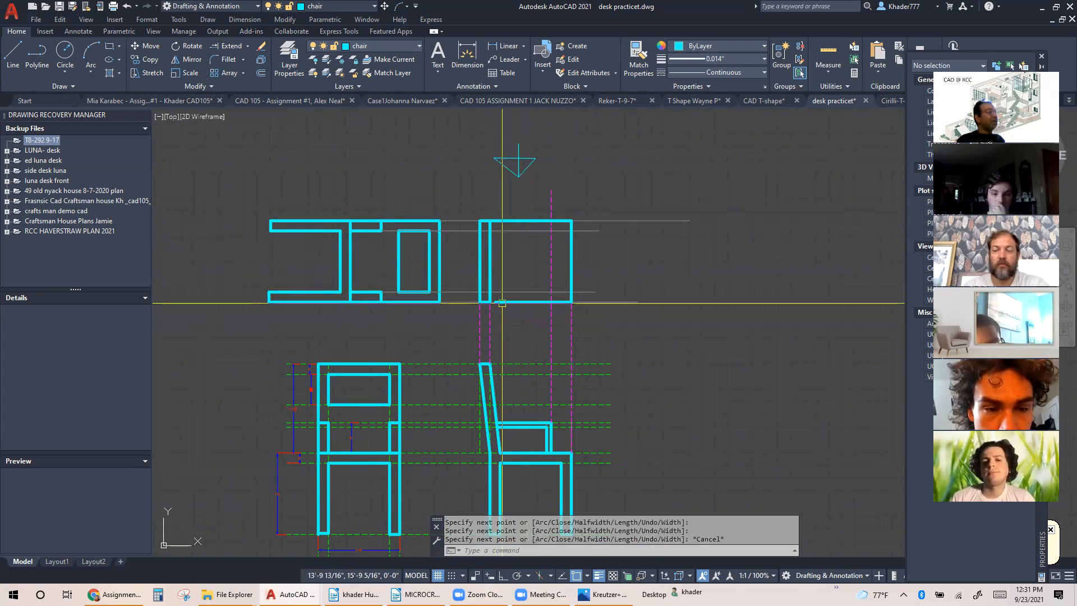
Stretch the seat polyline's loose end to the lower front corner of the backrest rectangle to close the gap
{"action": "scroll", "coordinate": [502, 303], "scroll_direction": "up", "scroll_amount": 5}
{"action": "left_click", "coordinate": [502, 296]}
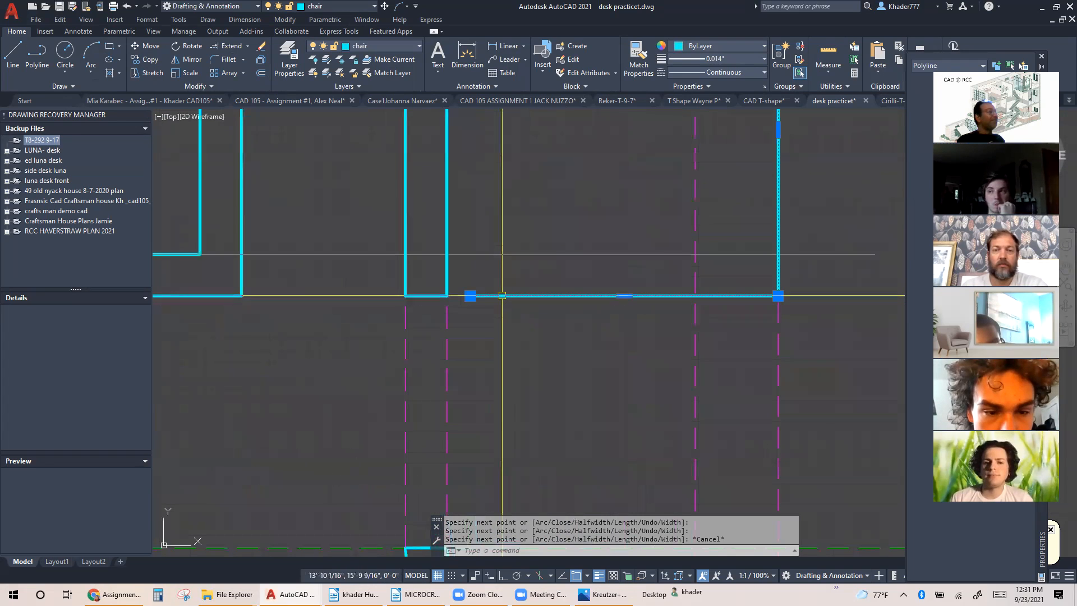
{"action": "left_click", "coordinate": [470, 296]}
{"action": "key", "text": "Escape"}
{"action": "key", "text": "Escape"}
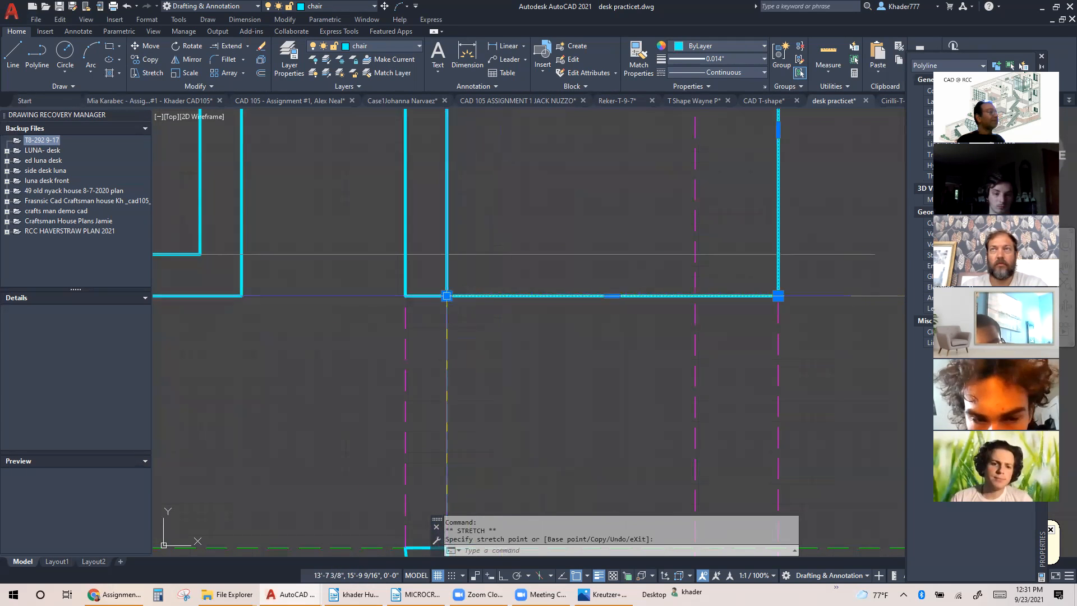
{"action": "scroll", "coordinate": [480, 312], "scroll_direction": "down", "scroll_amount": 5}
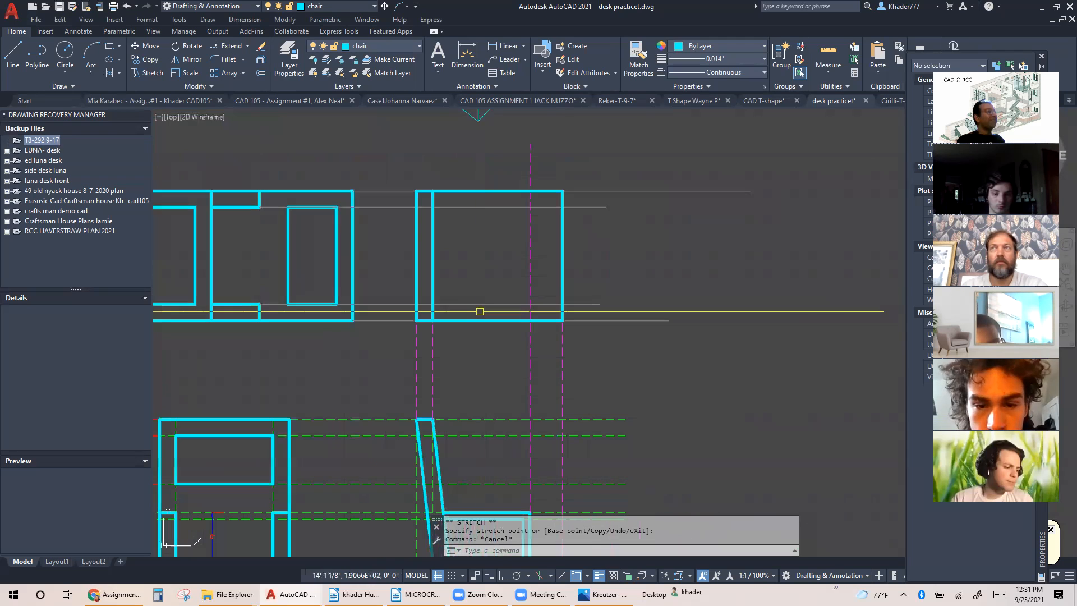
Draw the lower armrest's front and inner edges in the top view, from the armrest guide on the seat edge back to the backrest
{"action": "scroll", "coordinate": [480, 312], "scroll_direction": "down", "scroll_amount": 4}
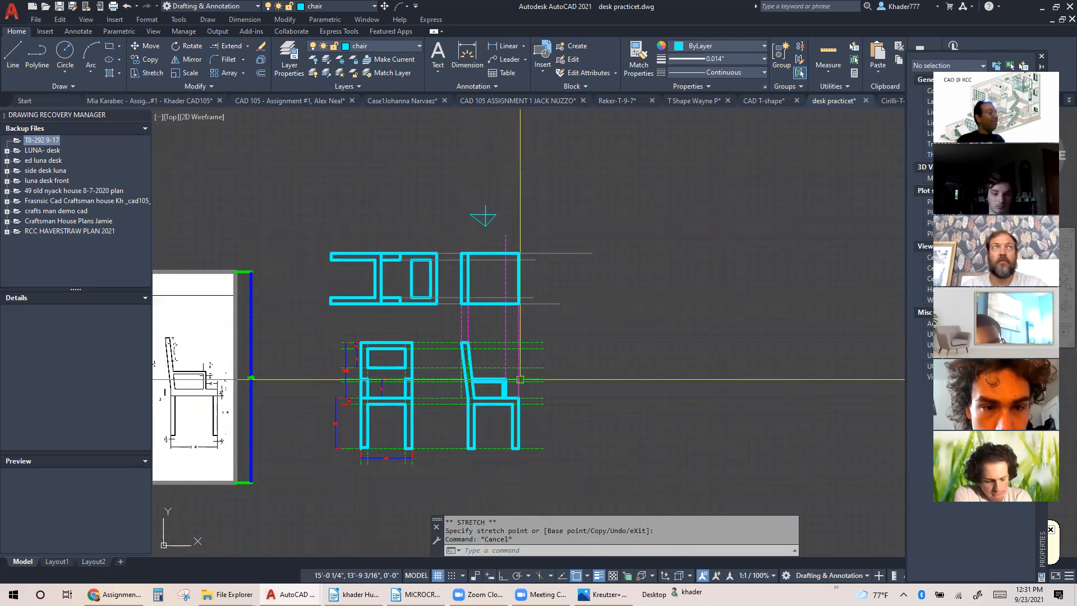
{"action": "scroll", "coordinate": [515, 378], "scroll_direction": "up", "scroll_amount": 4}
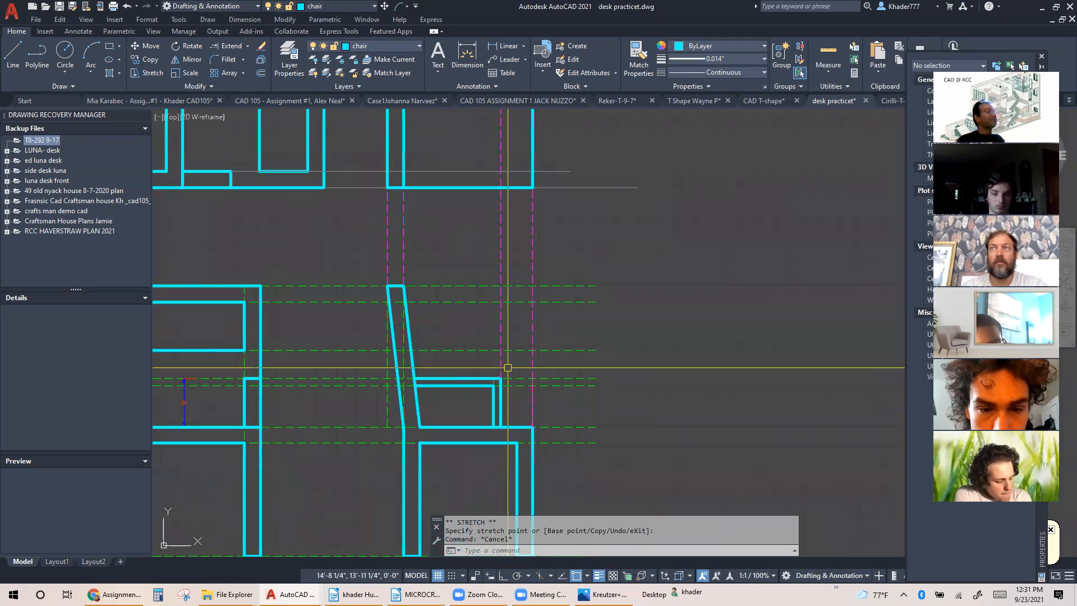
{"action": "middle_click_drag", "start_coordinate": [510, 303], "coordinate": [489, 377]}
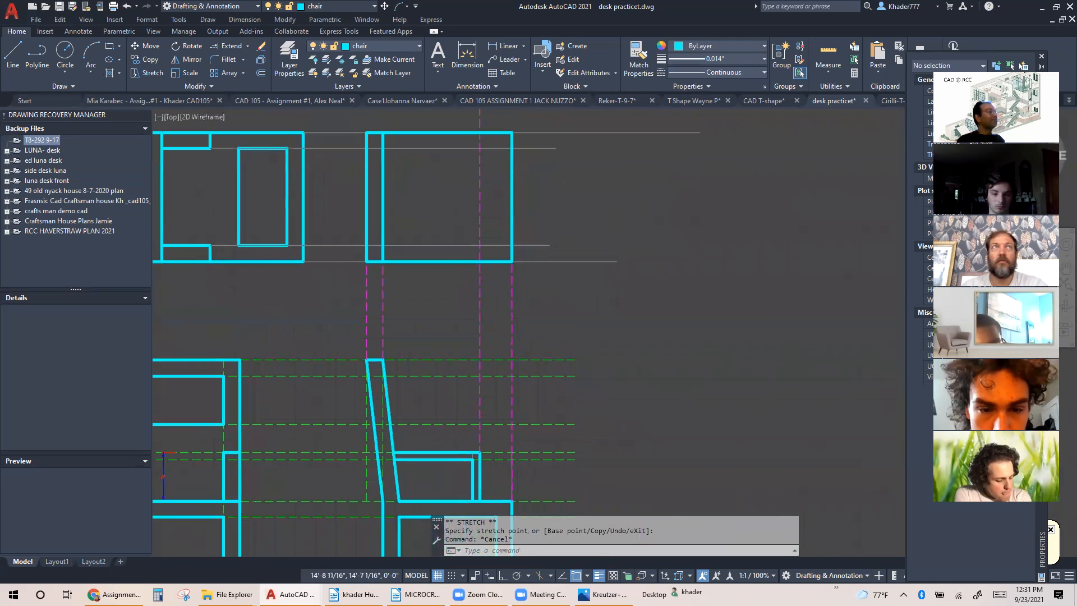
{"action": "left_click", "coordinate": [13, 49]}
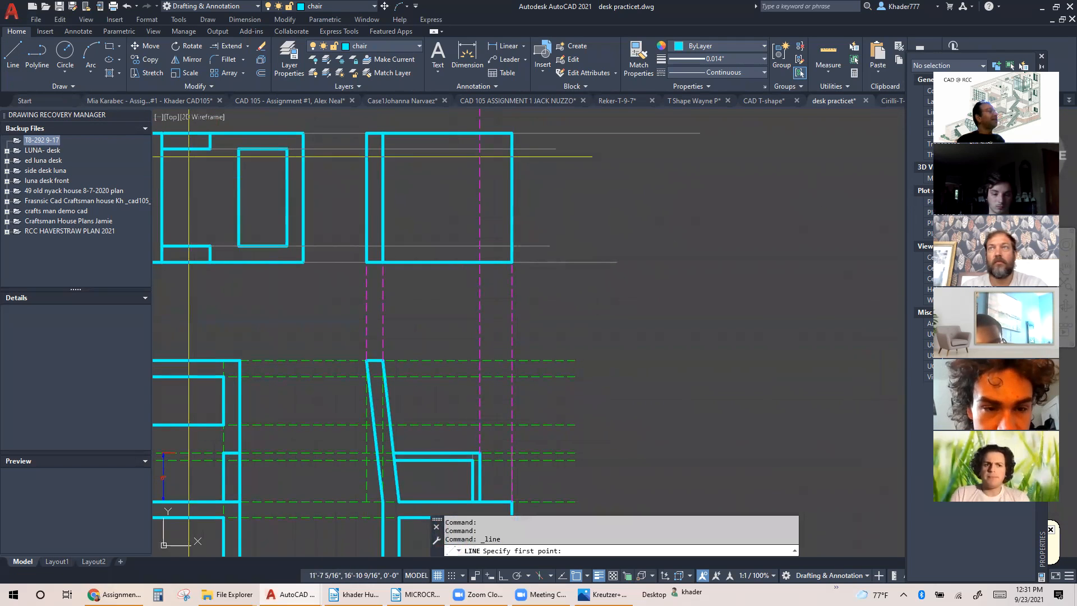
{"action": "left_click", "coordinate": [480, 262]}
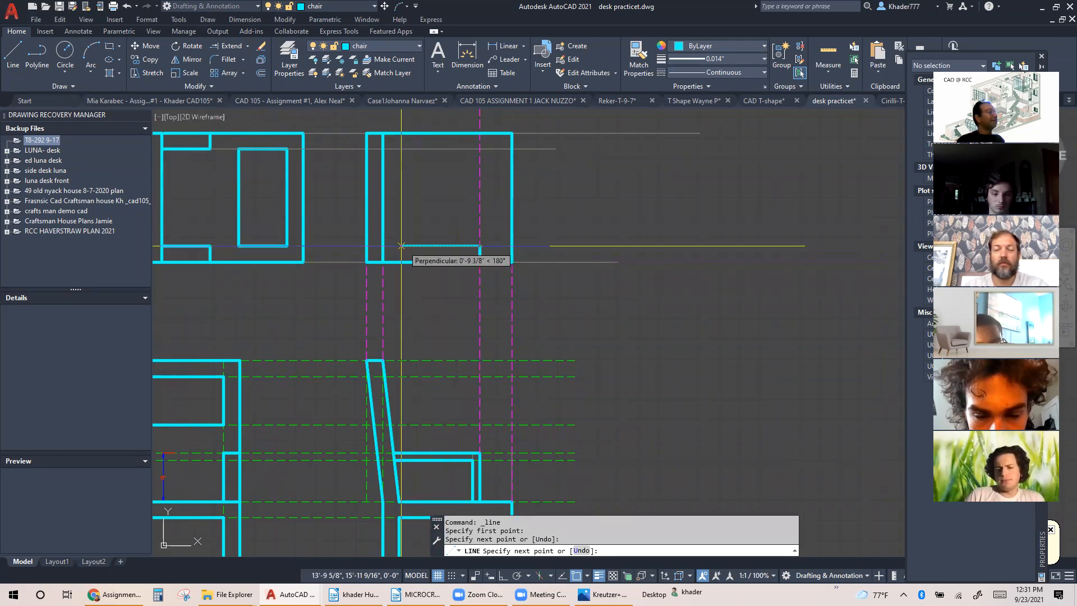
{"action": "left_click", "coordinate": [383, 246]}
{"action": "key", "text": "Escape"}
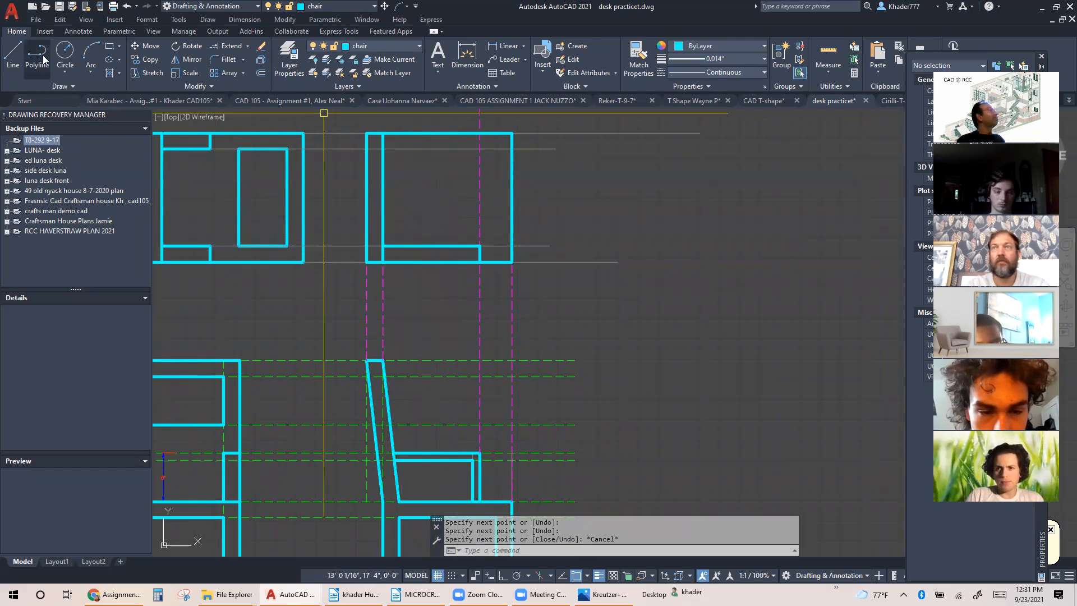
Draw the upper armrest's front and inner edges in the top view, from the armrest guide on the seat edge back to the backrest
{"action": "left_click", "coordinate": [13, 53]}
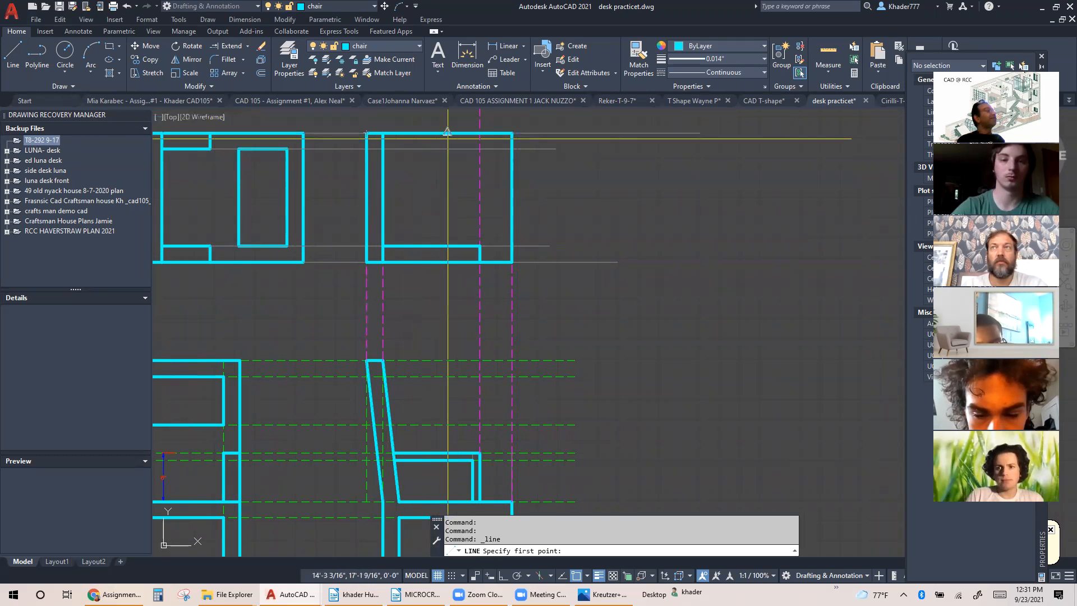
{"action": "left_click", "coordinate": [480, 135]}
{"action": "left_click", "coordinate": [479, 148]}
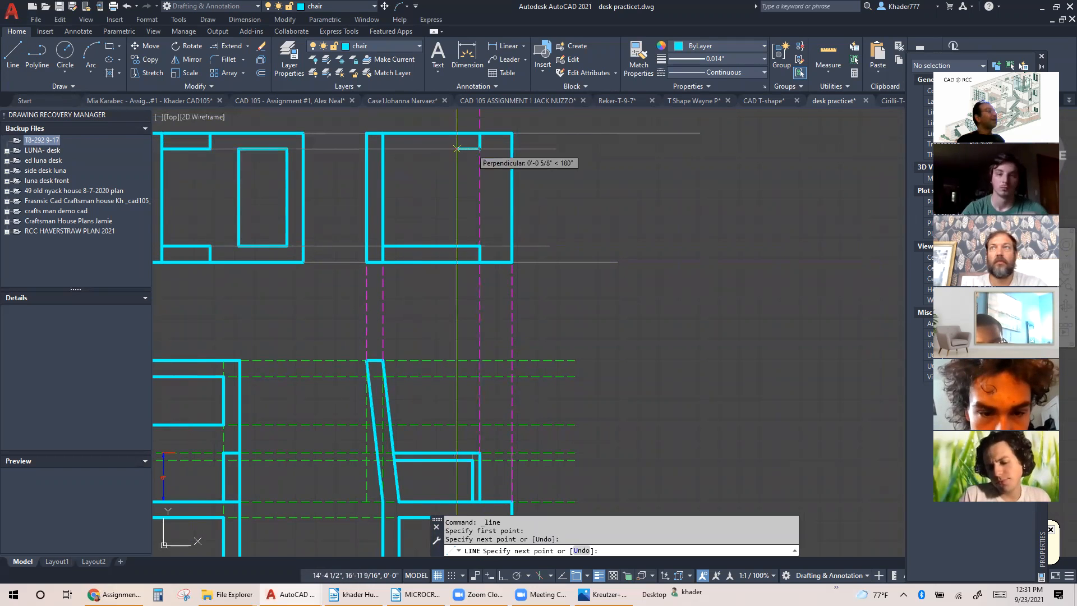
{"action": "key", "text": "Escape"}
{"action": "middle_click_drag", "start_coordinate": [437, 181], "coordinate": [473, 197]}
{"action": "scroll", "coordinate": [477, 194], "scroll_direction": "down", "scroll_amount": 2}
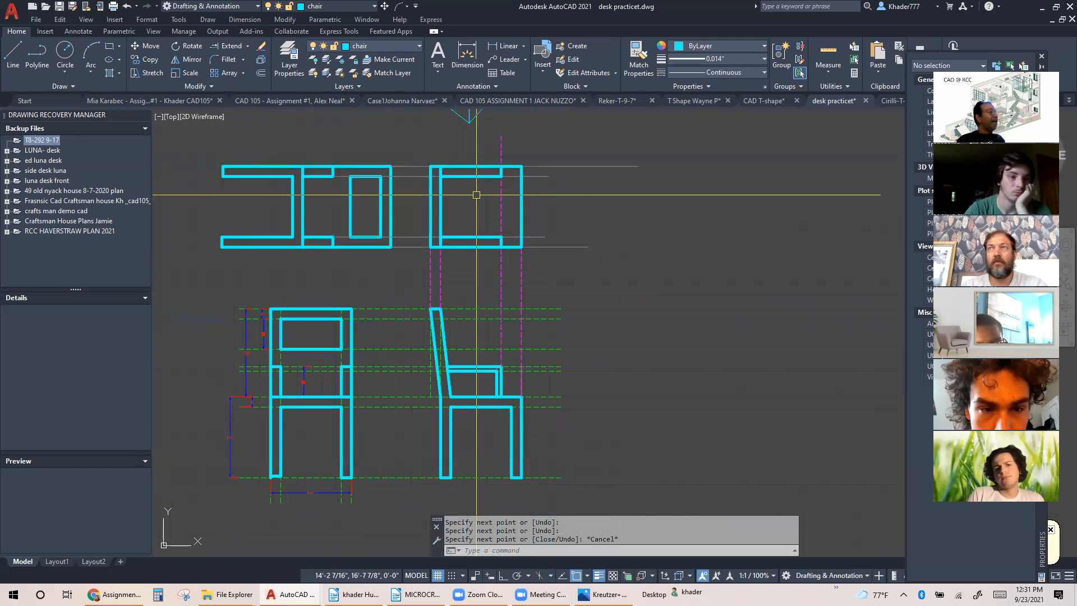
Project a vertical line from the side view's rear seat corner, where it meets the backrest, up to the upper armrest's inner edge
{"action": "left_click", "coordinate": [12, 54]}
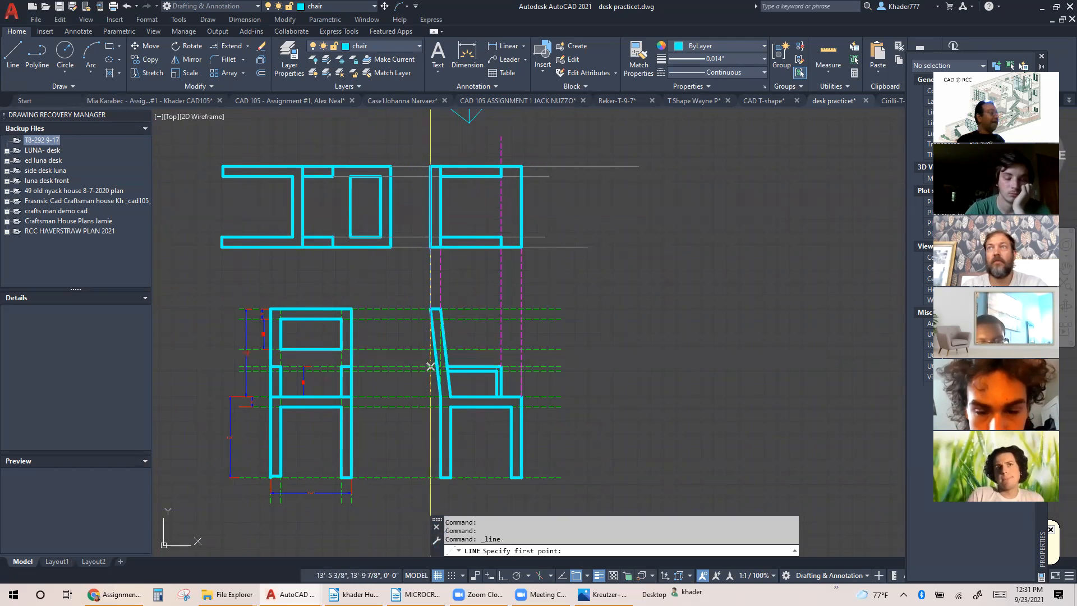
{"action": "left_click", "coordinate": [450, 396]}
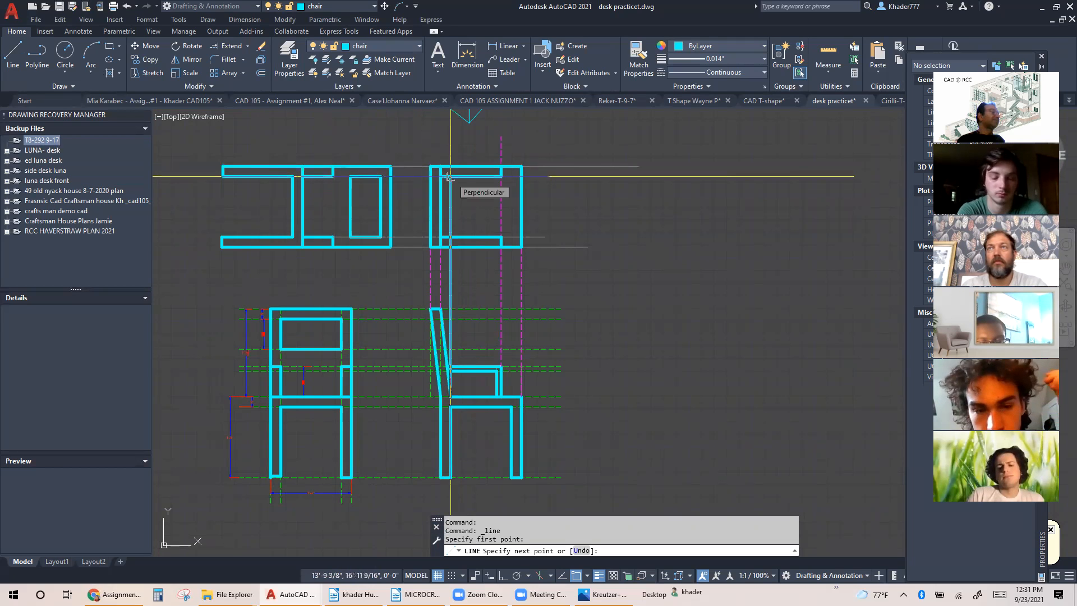
{"action": "left_click", "coordinate": [449, 178]}
{"action": "key", "text": "Escape"}
{"action": "scroll", "coordinate": [450, 194], "scroll_direction": "up", "scroll_amount": 3}
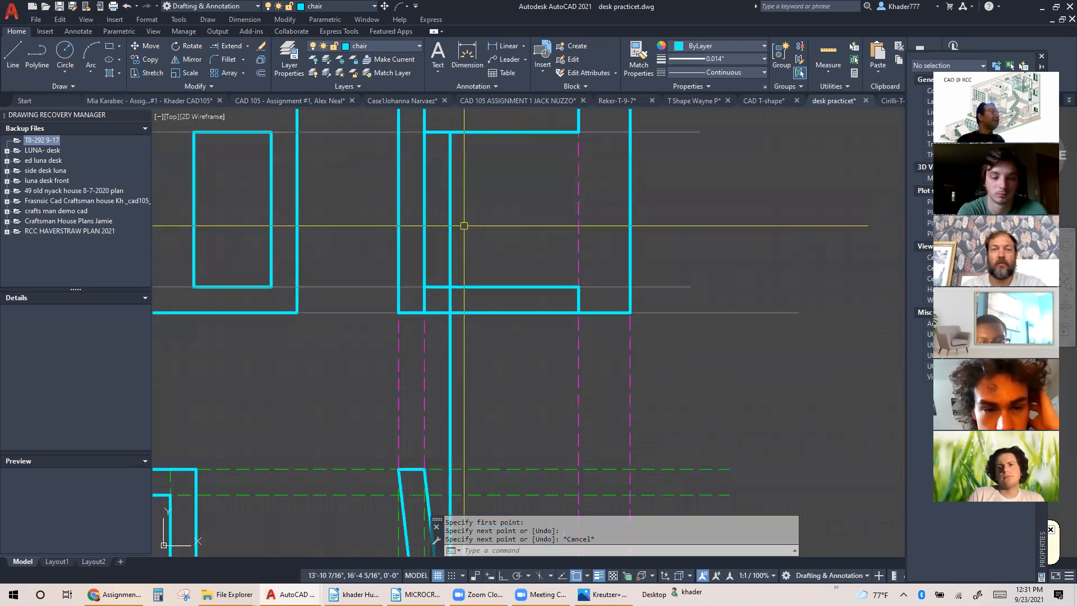
Trim the projected line at the lower armrest's inner edge and delete its remainder below the top view
{"action": "left_click", "coordinate": [230, 47]}
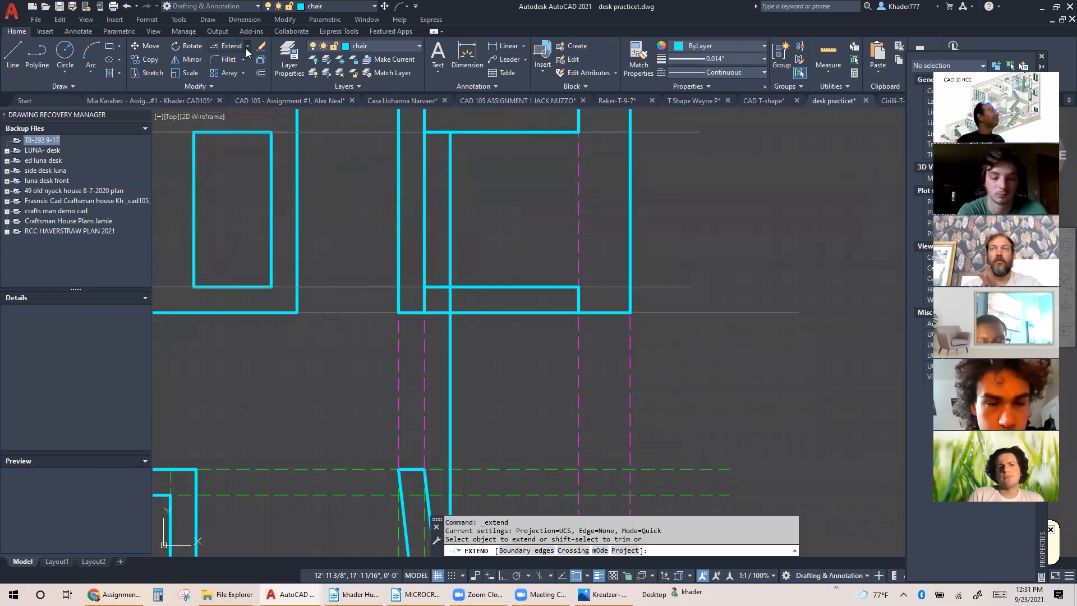
{"action": "left_click", "coordinate": [247, 48]}
{"action": "left_click", "coordinate": [242, 69]}
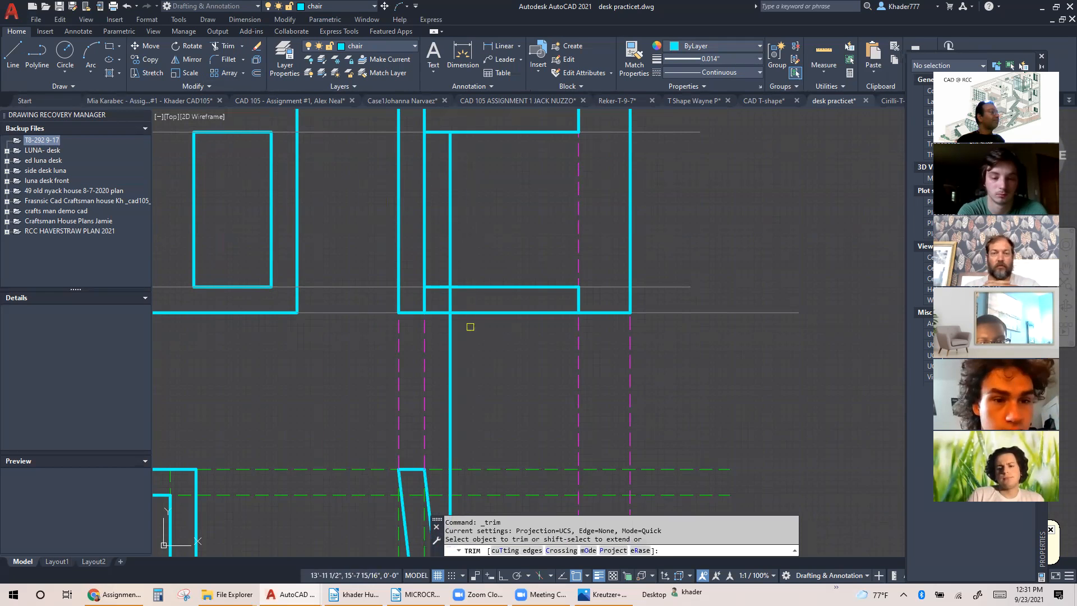
{"action": "left_click", "coordinate": [451, 300]}
{"action": "key", "text": "Escape"}
{"action": "left_click", "coordinate": [451, 327]}
{"action": "key", "text": "Delete"}
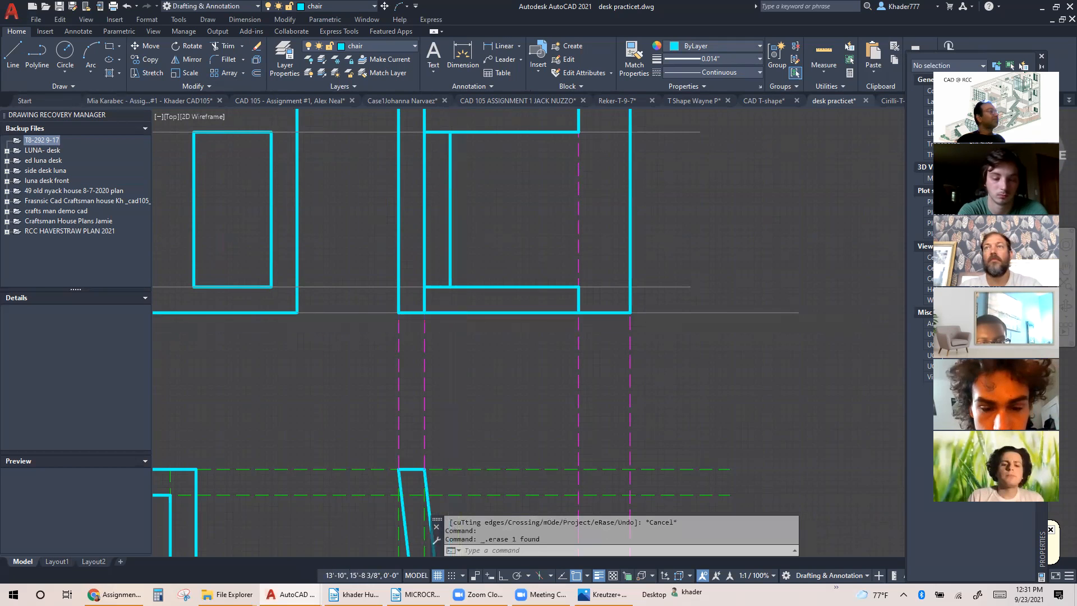
{"action": "scroll", "coordinate": [471, 335], "scroll_direction": "down", "scroll_amount": 1}
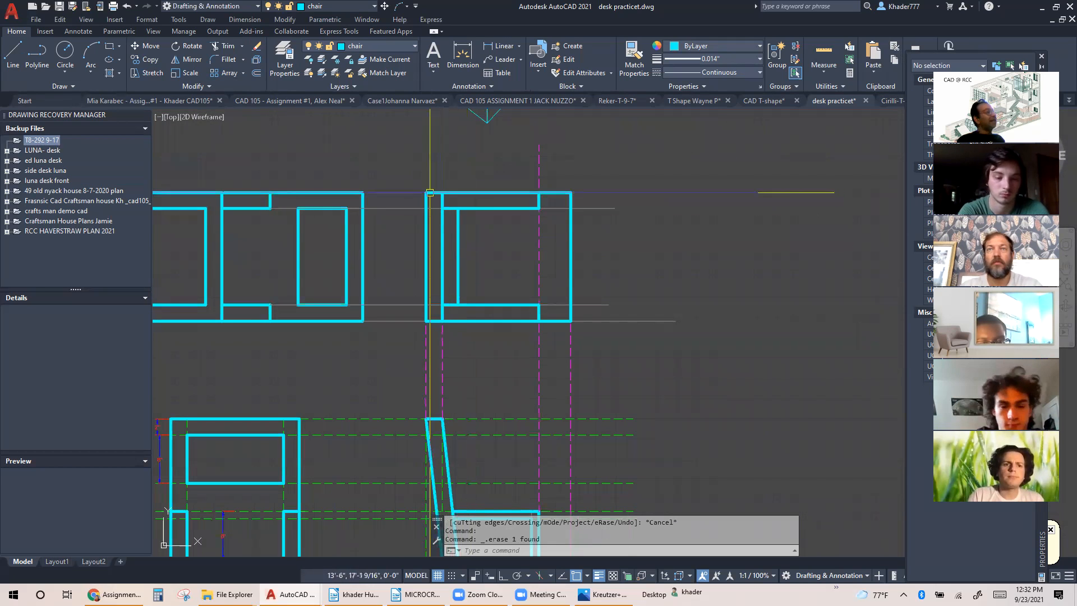
{"action": "middle_click_drag", "start_coordinate": [447, 473], "coordinate": [451, 366]}
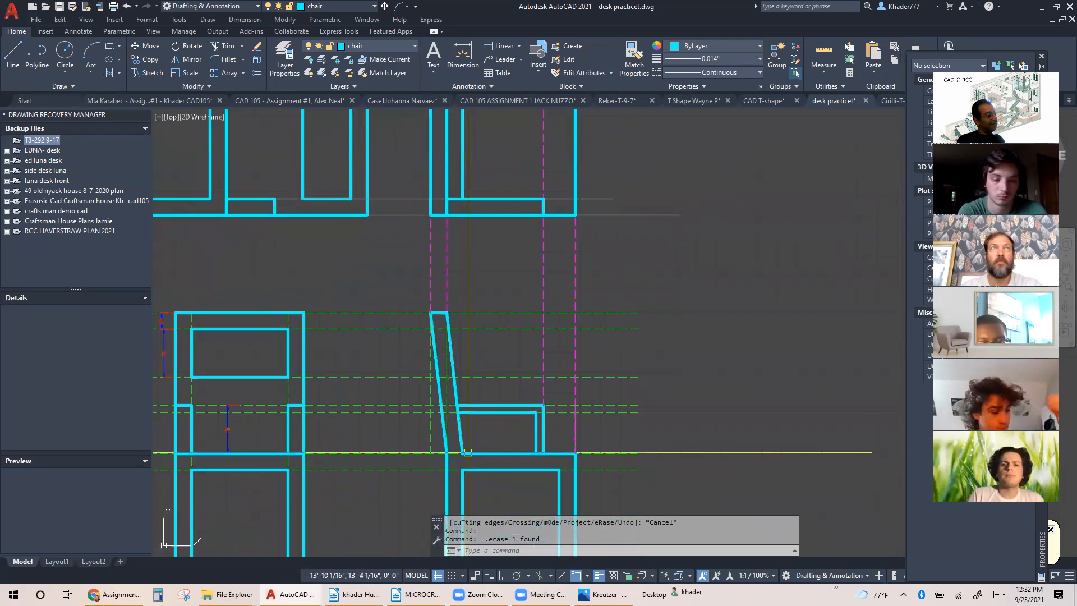
{"action": "scroll", "coordinate": [483, 412], "scroll_direction": "down", "scroll_amount": 2}
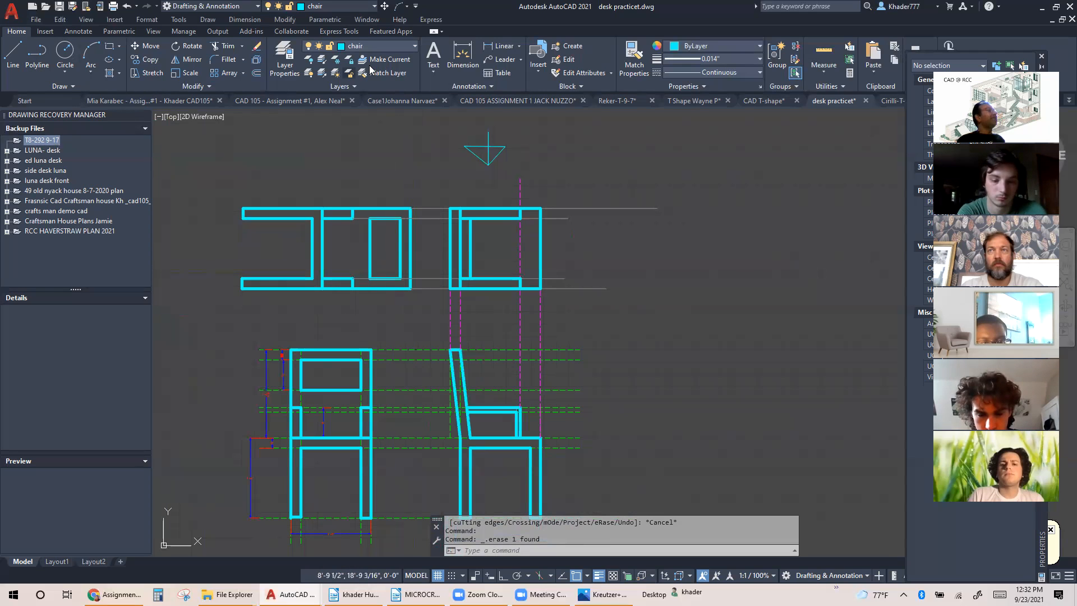
On the guide layer, draw a vertical line from where the side view's armrest top meets the backrest up to the top view's upper edge
{"action": "left_click", "coordinate": [386, 50]}
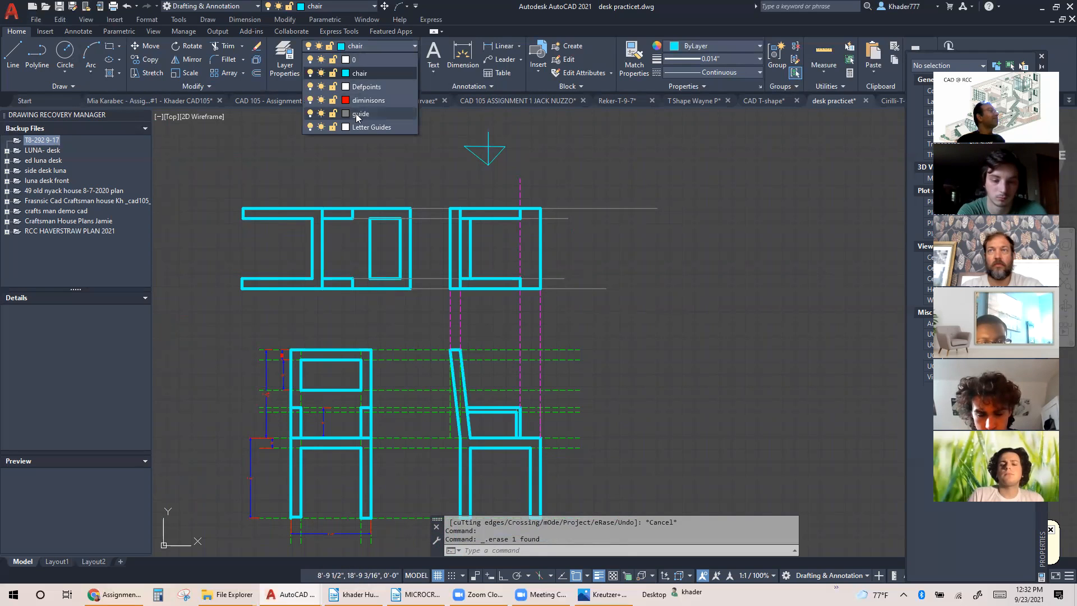
{"action": "left_click", "coordinate": [359, 114]}
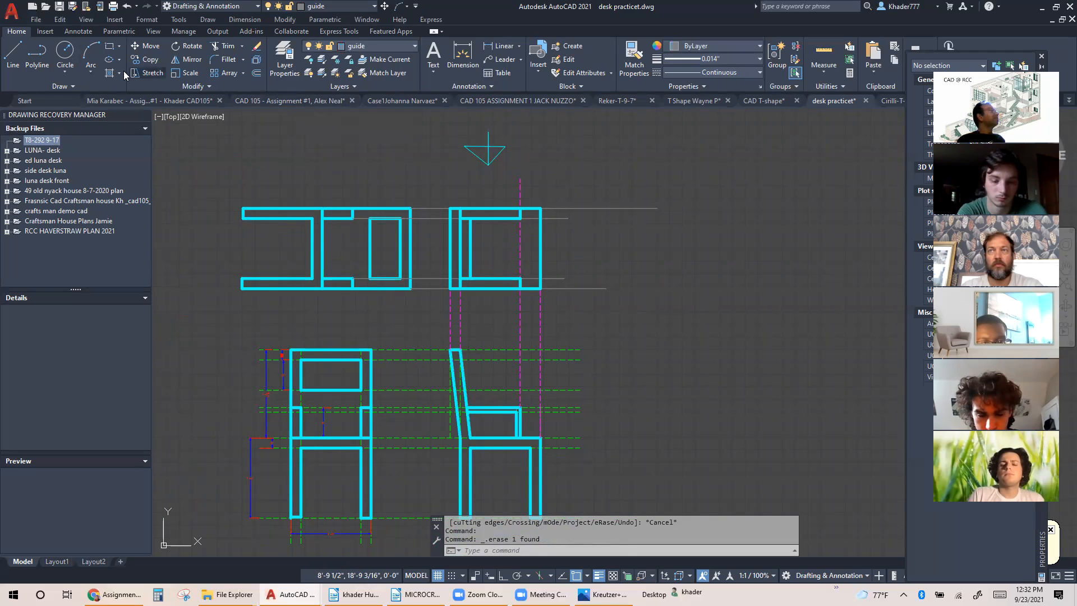
{"action": "left_click", "coordinate": [14, 54]}
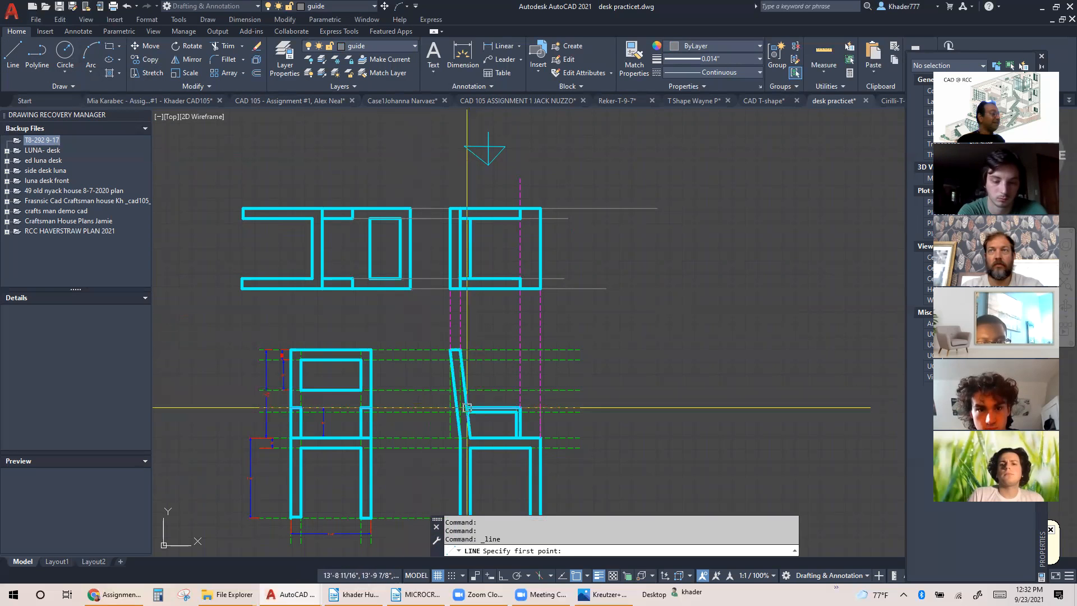
{"action": "left_click", "coordinate": [467, 407]}
{"action": "scroll", "coordinate": [467, 267], "scroll_direction": "up", "scroll_amount": 4}
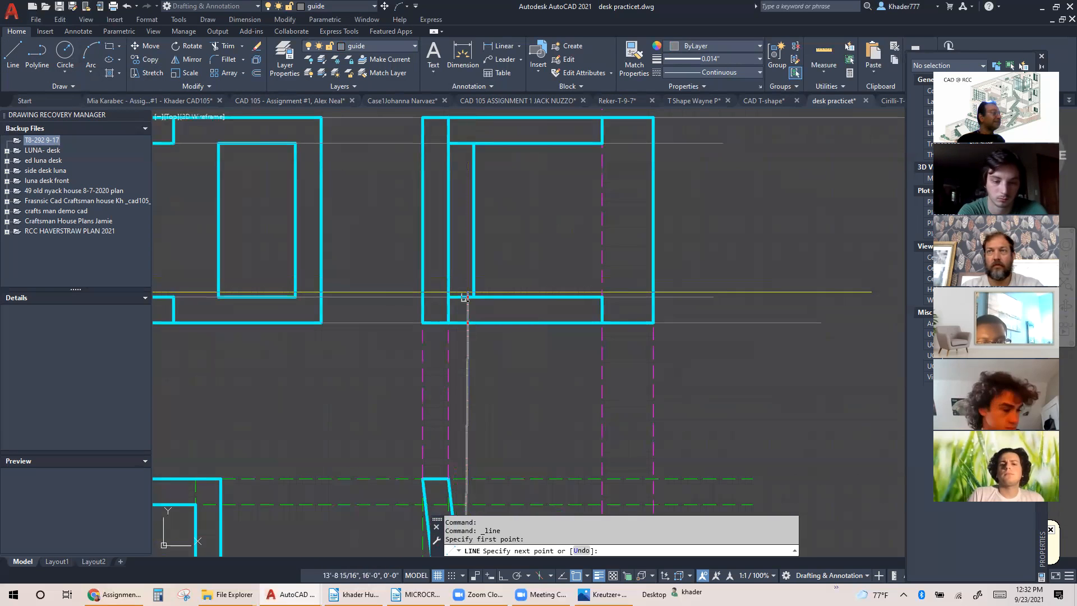
{"action": "left_click", "coordinate": [465, 118]}
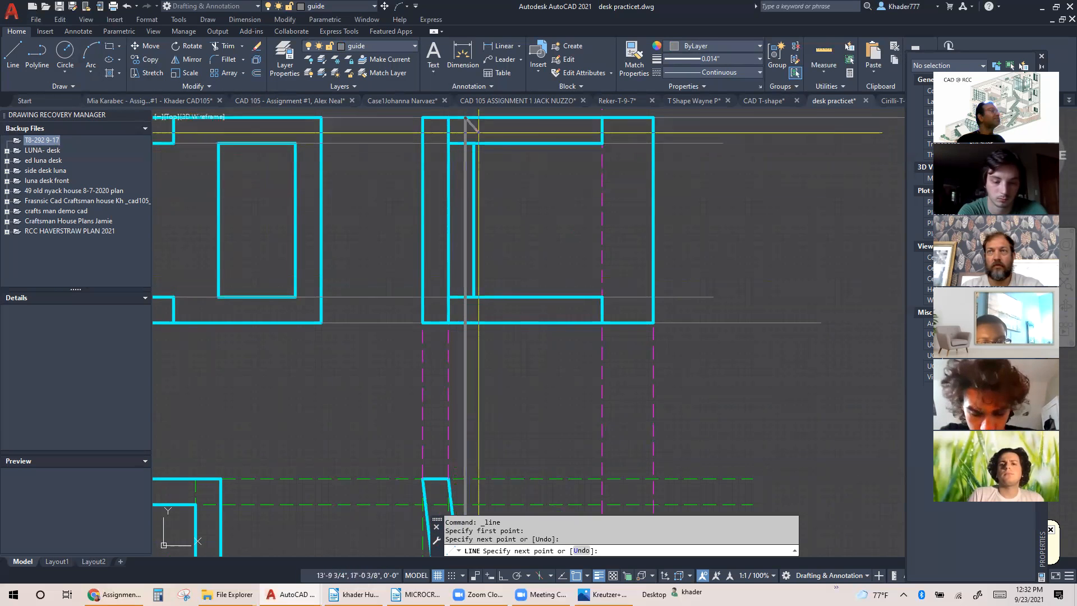
{"action": "key", "text": "Escape"}
On the chair layer, draw the upper armrest's rear edge along the new guide, between its inner and outer edges in the top view
{"action": "middle_click_drag", "start_coordinate": [513, 218], "coordinate": [500, 274]}
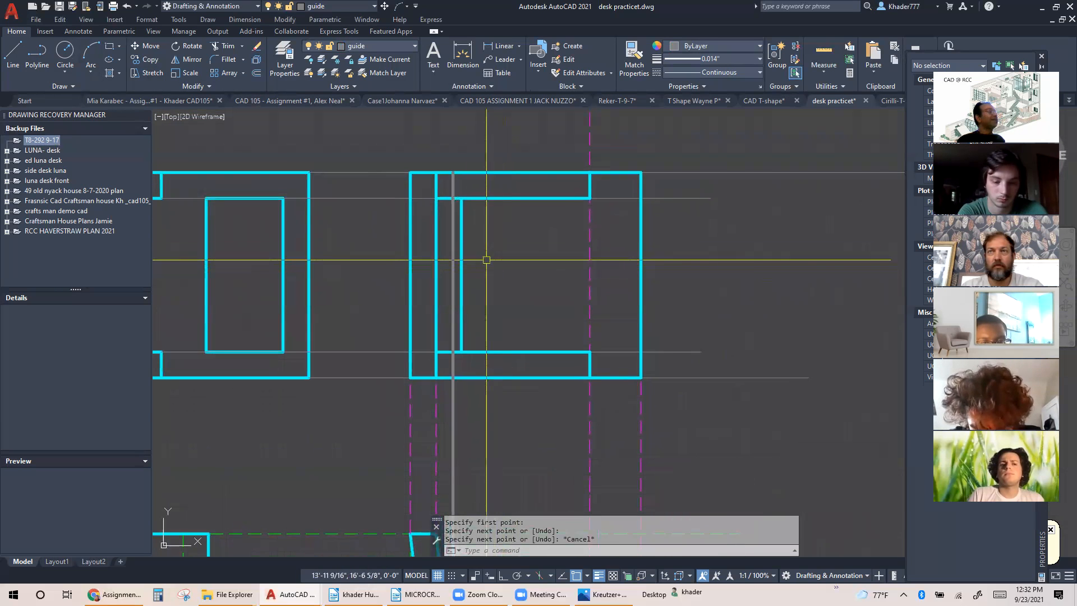
{"action": "middle_click_drag", "start_coordinate": [464, 217], "coordinate": [447, 255]}
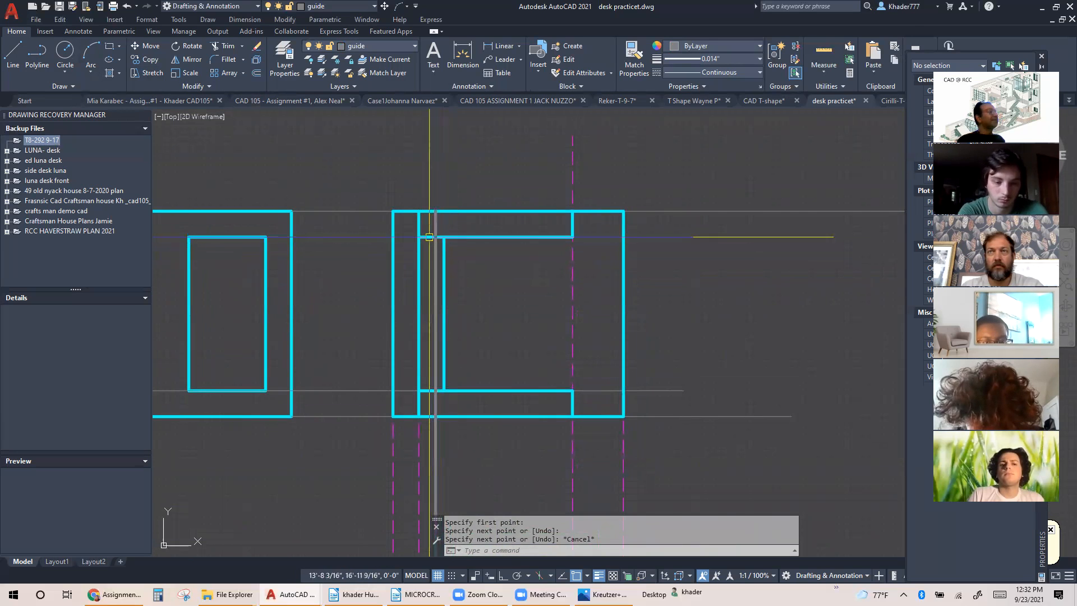
{"action": "scroll", "coordinate": [448, 233], "scroll_direction": "down", "scroll_amount": 4}
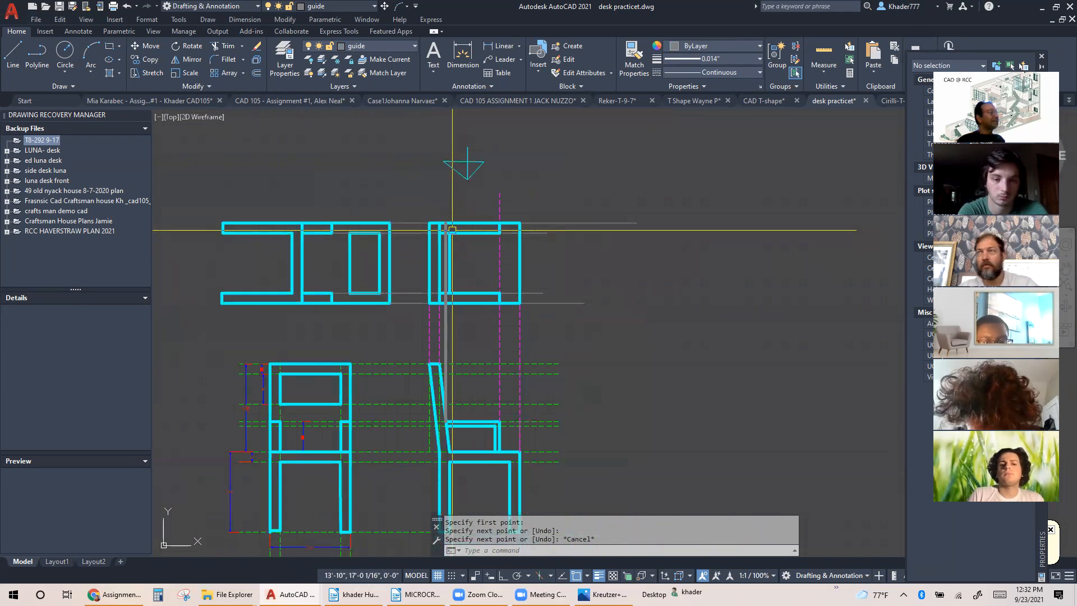
{"action": "scroll", "coordinate": [440, 364], "scroll_direction": "up", "scroll_amount": 5}
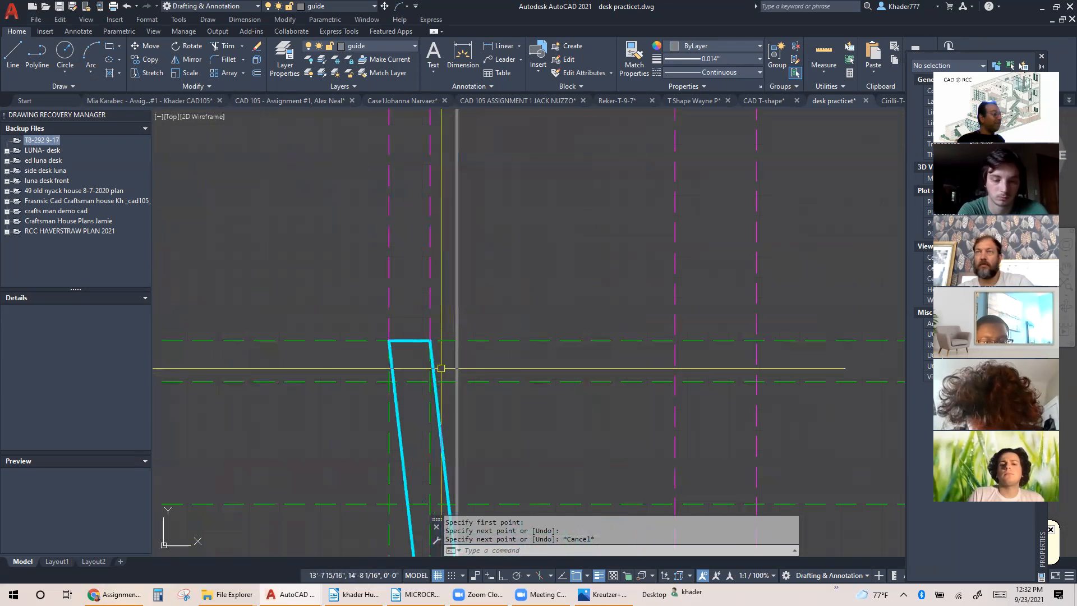
{"action": "middle_click_drag", "start_coordinate": [450, 379], "coordinate": [413, 185]}
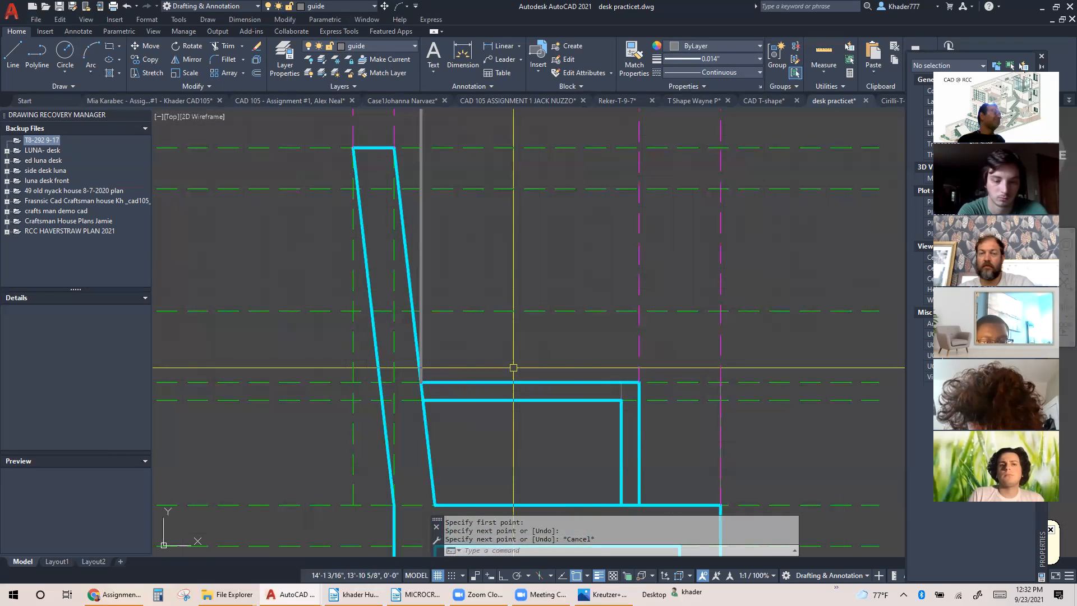
{"action": "scroll", "coordinate": [513, 368], "scroll_direction": "down", "scroll_amount": 2}
{"action": "middle_click_drag", "start_coordinate": [517, 303], "coordinate": [487, 555]}
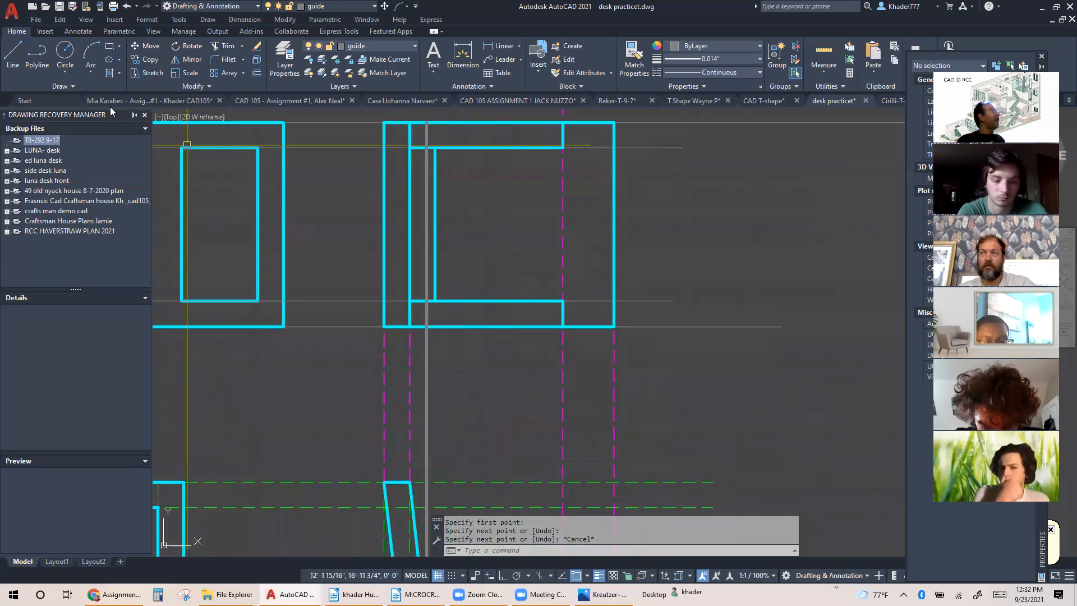
{"action": "left_click", "coordinate": [15, 62]}
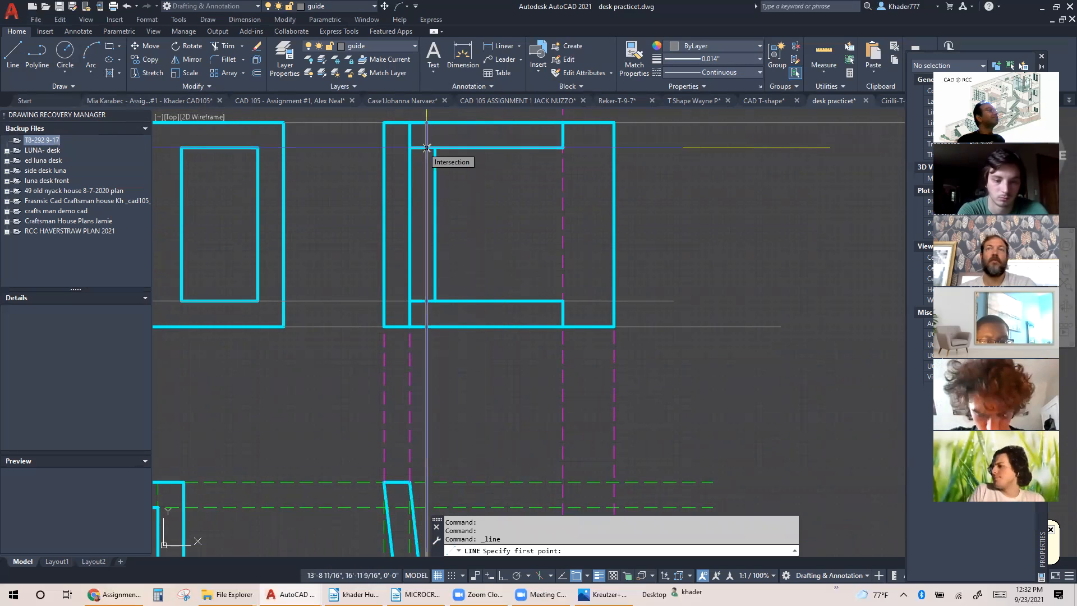
{"action": "left_click", "coordinate": [415, 46]}
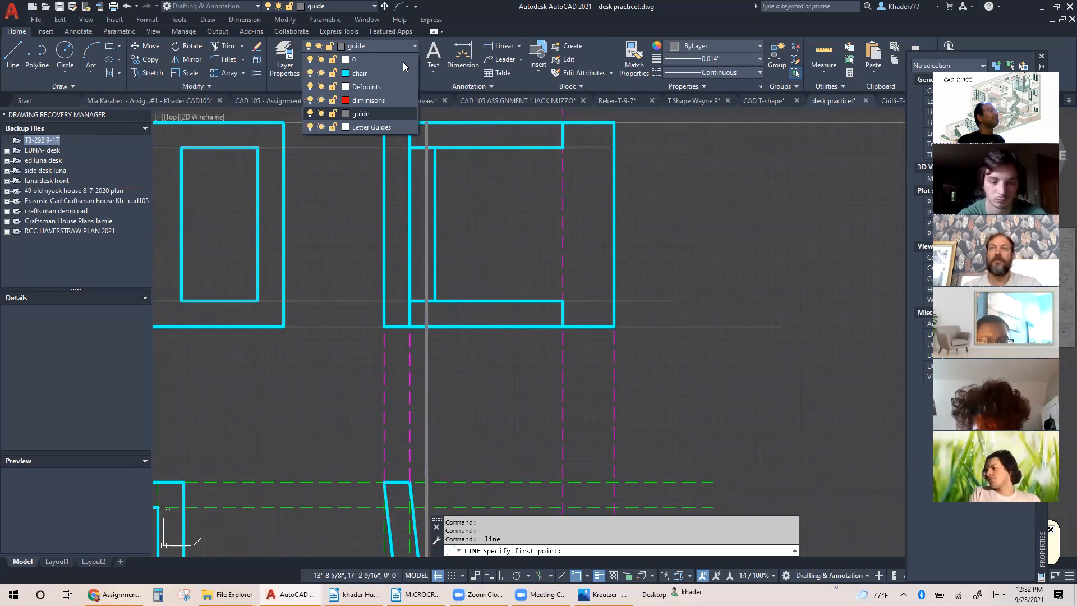
{"action": "left_click", "coordinate": [360, 72]}
{"action": "left_click", "coordinate": [427, 121]}
{"action": "key", "text": "Escape"}
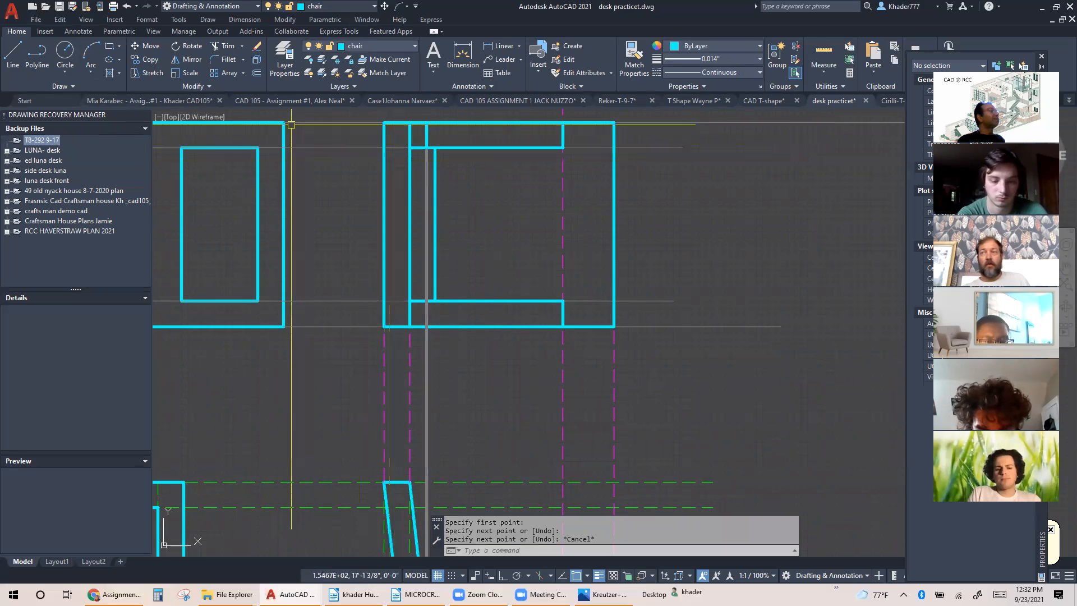
Draw the lower armrest's rear edge along the guide, from its inner edge to the outer edge of the top view
{"action": "left_click", "coordinate": [13, 54]}
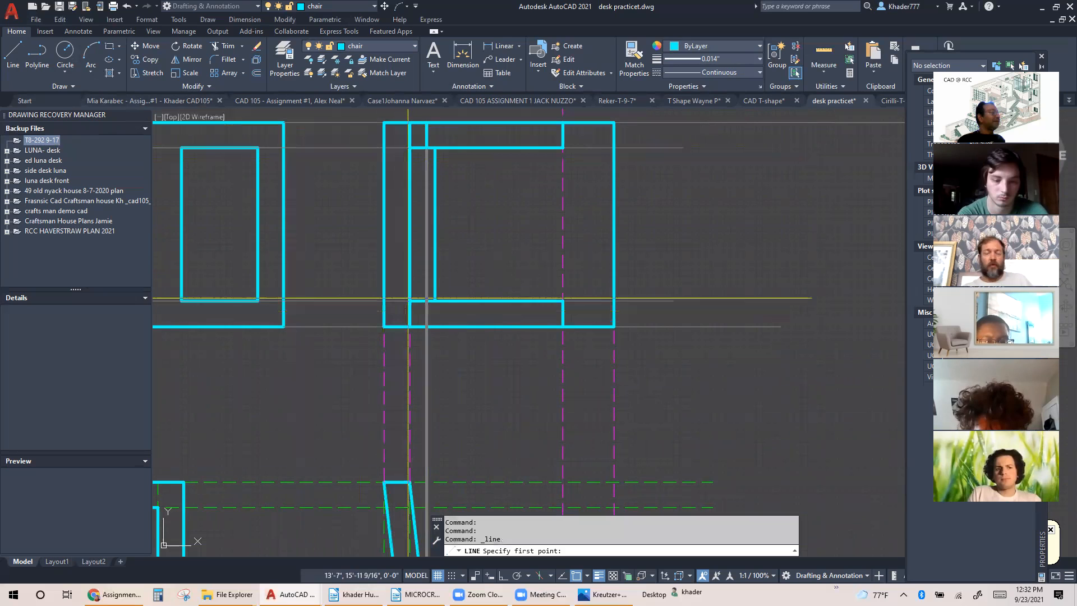
{"action": "left_click", "coordinate": [426, 303]}
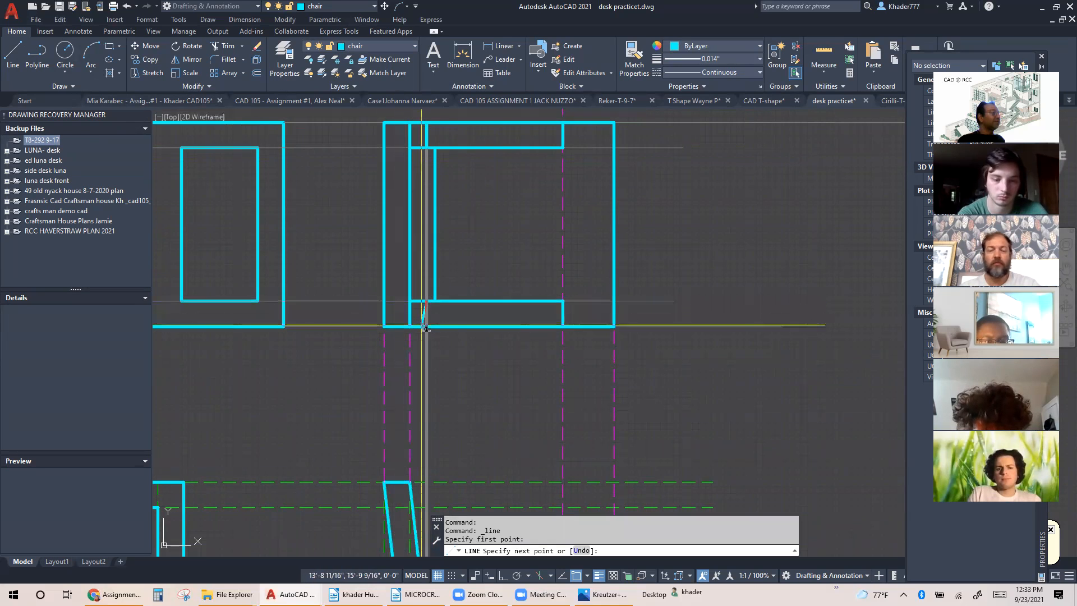
{"action": "key", "text": "Escape"}
Shorten the lower armrest's inner edge by stretching its rear endpoint to the new rear edge
{"action": "left_click", "coordinate": [418, 303]}
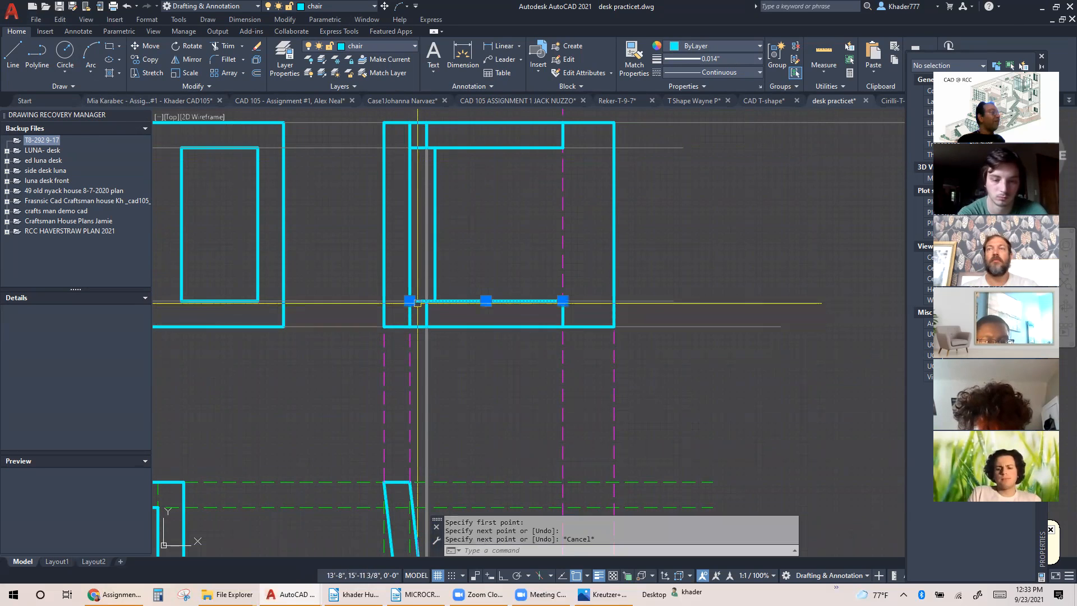
{"action": "scroll", "coordinate": [416, 302], "scroll_direction": "up", "scroll_amount": 4}
{"action": "left_click", "coordinate": [401, 298]}
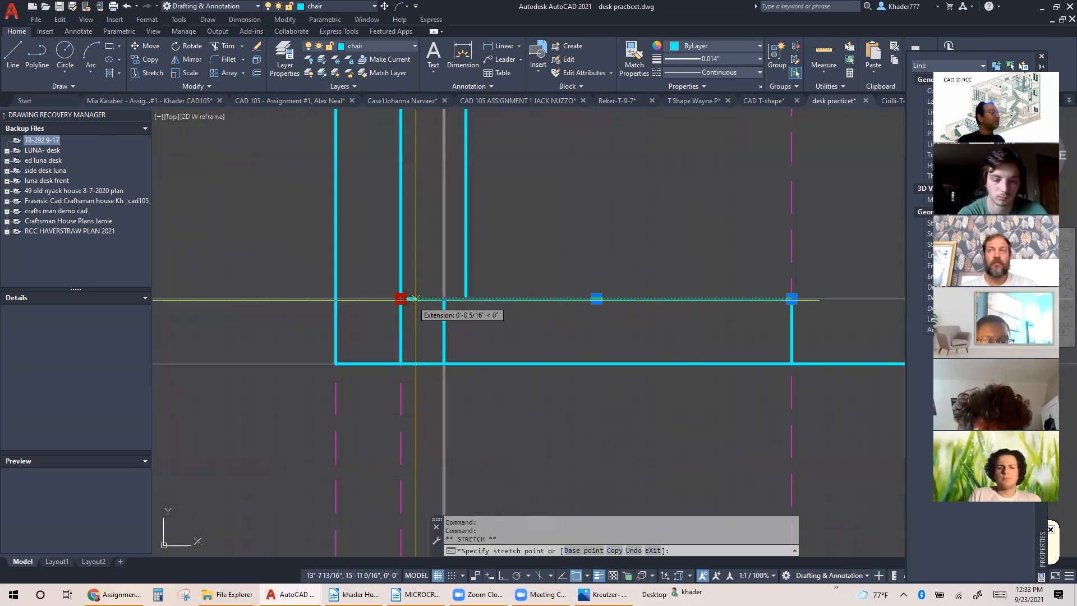
{"action": "left_click", "coordinate": [443, 298]}
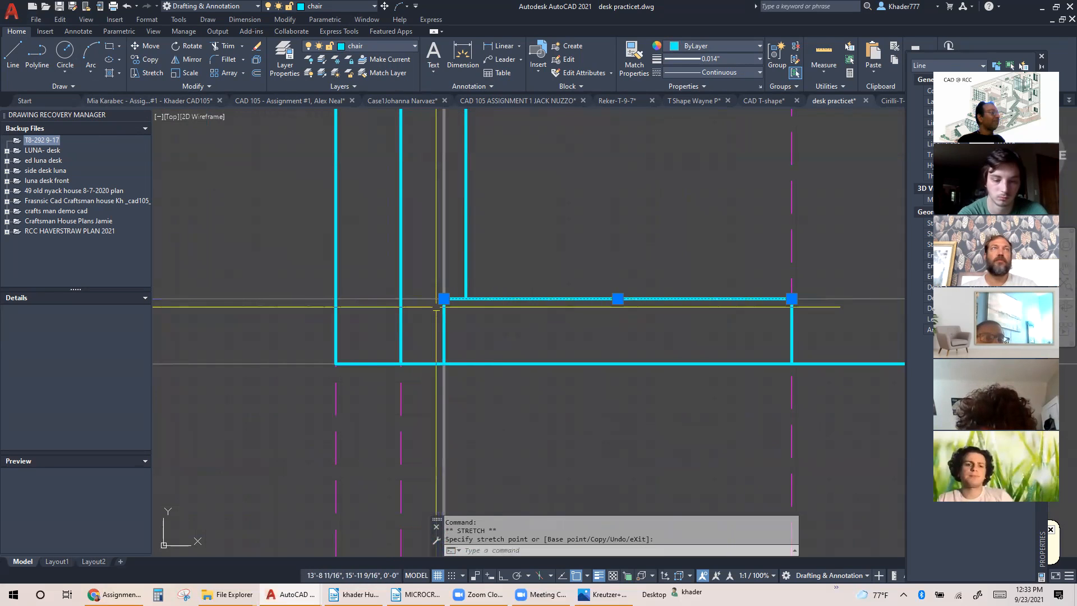
Shorten the upper armrest's inner edge by stretching its rear endpoint to the new rear edge
{"action": "scroll", "coordinate": [443, 298], "scroll_direction": "down", "scroll_amount": 2}
{"action": "middle_click_drag", "start_coordinate": [455, 288], "coordinate": [420, 498]}
{"action": "left_click", "coordinate": [379, 268]}
{"action": "left_click", "coordinate": [379, 268]}
{"action": "left_click", "coordinate": [404, 268]}
{"action": "key", "text": "Escape"}
Set the armrest rear guide line's lineweight to ByLayer and its linetype to DASHED
{"action": "scroll", "coordinate": [446, 325], "scroll_direction": "down", "scroll_amount": 2}
{"action": "middle_click_drag", "start_coordinate": [497, 335], "coordinate": [496, 300]}
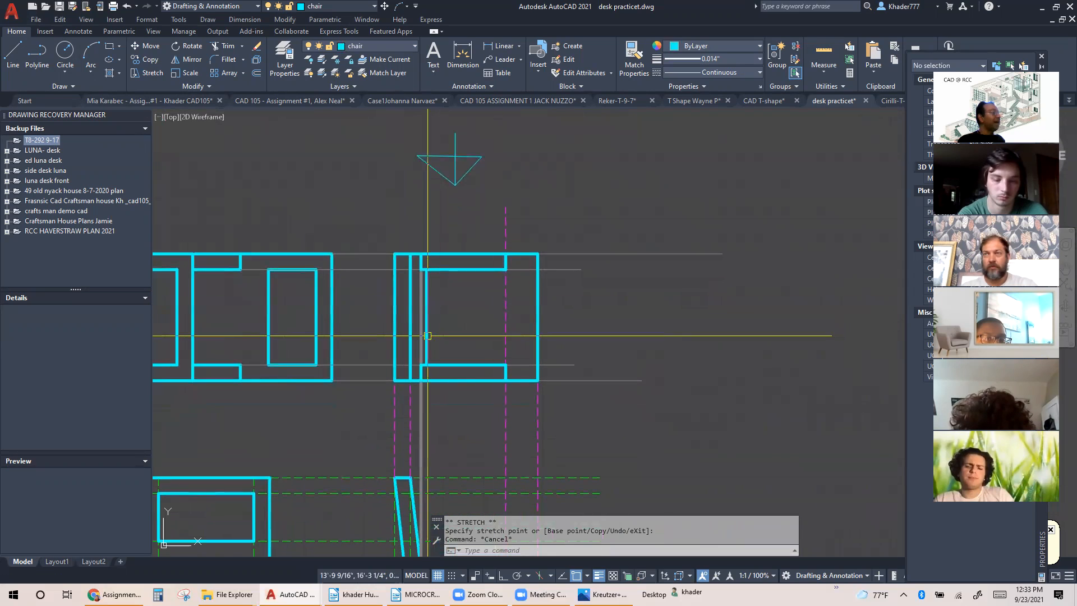
{"action": "left_click", "coordinate": [420, 327]}
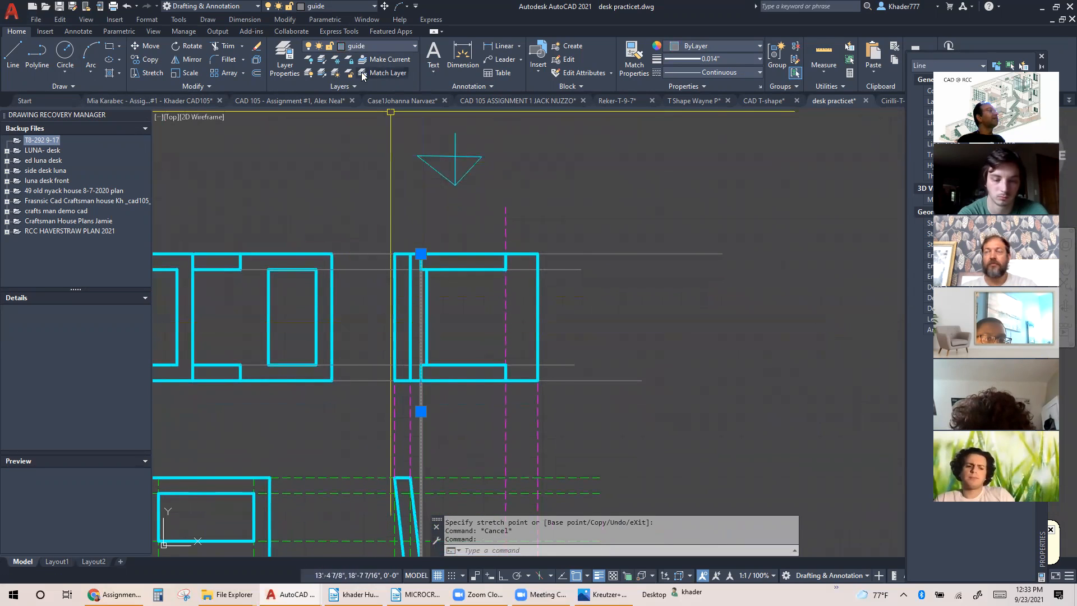
{"action": "left_click", "coordinate": [694, 59]}
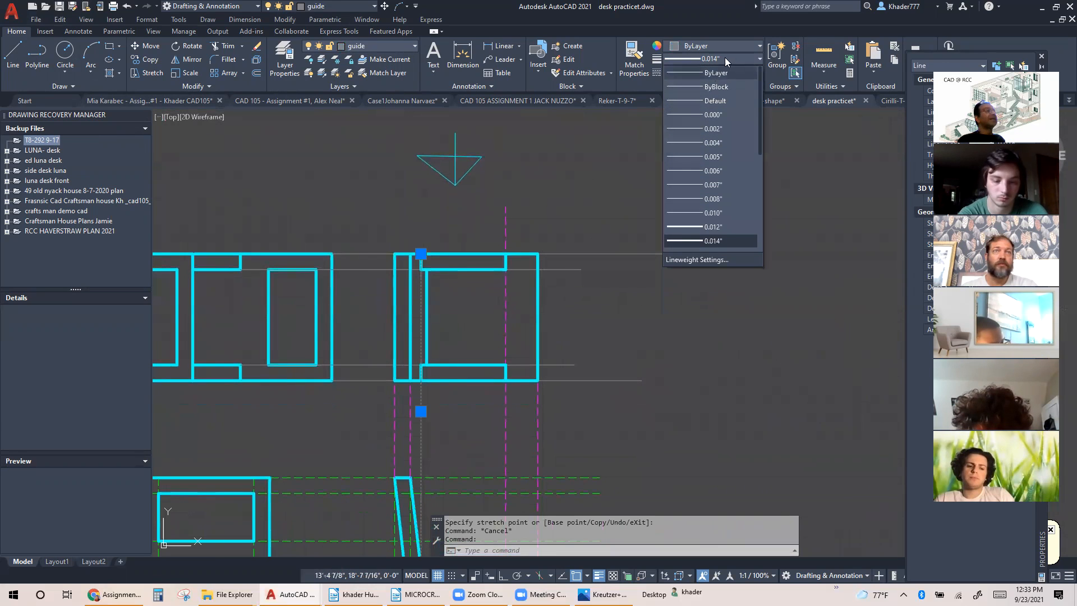
{"action": "left_click", "coordinate": [721, 73]}
{"action": "left_click", "coordinate": [724, 72]}
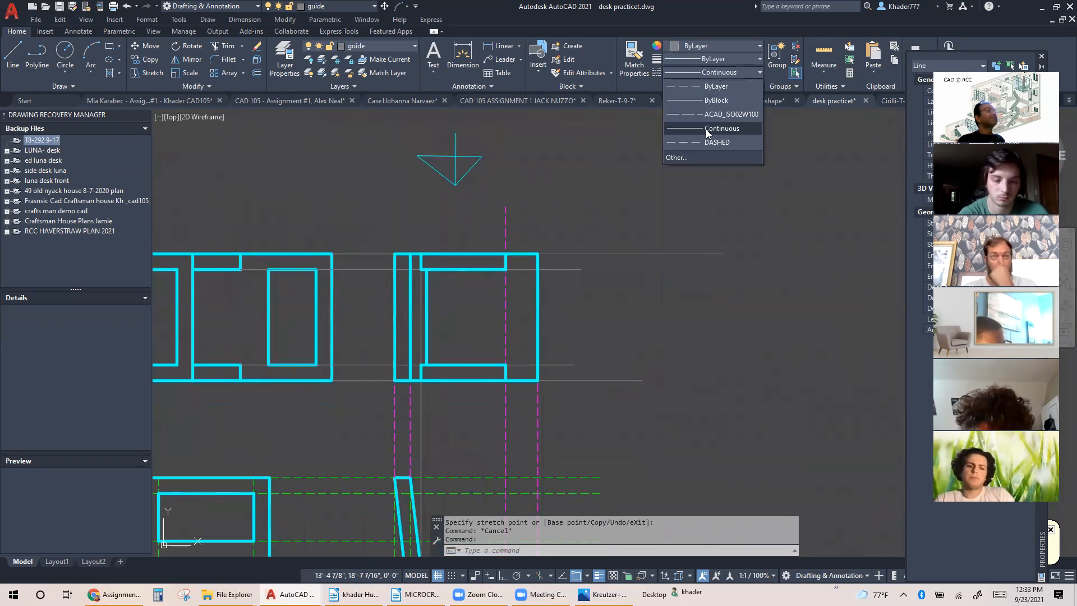
{"action": "left_click", "coordinate": [702, 143]}
{"action": "key", "text": "Escape"}
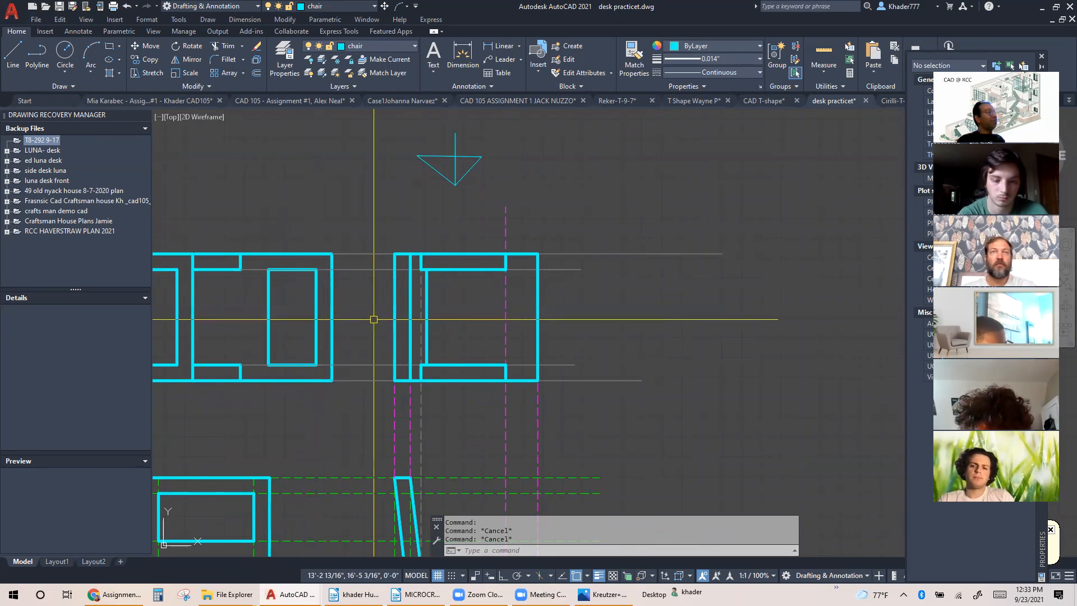
Copy the armrest-front projection line from the side view armrest's outer front corner to its inner front corner
{"action": "scroll", "coordinate": [387, 315], "scroll_direction": "up", "scroll_amount": 2}
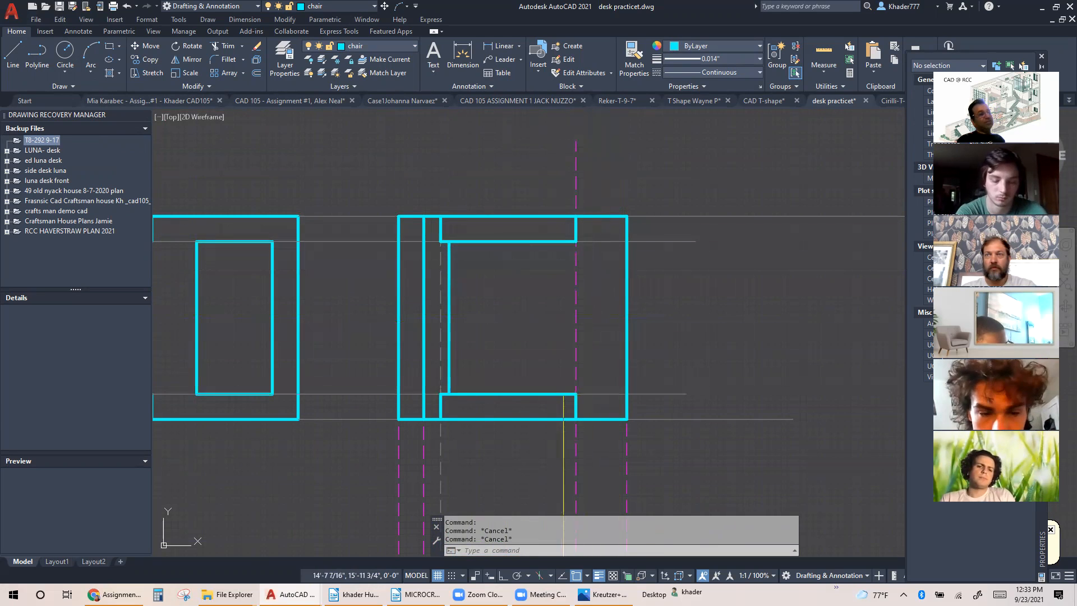
{"action": "scroll", "coordinate": [572, 370], "scroll_direction": "down", "scroll_amount": 2}
{"action": "scroll", "coordinate": [572, 358], "scroll_direction": "down", "scroll_amount": 2}
{"action": "middle_click_drag", "start_coordinate": [573, 353], "coordinate": [574, 248]}
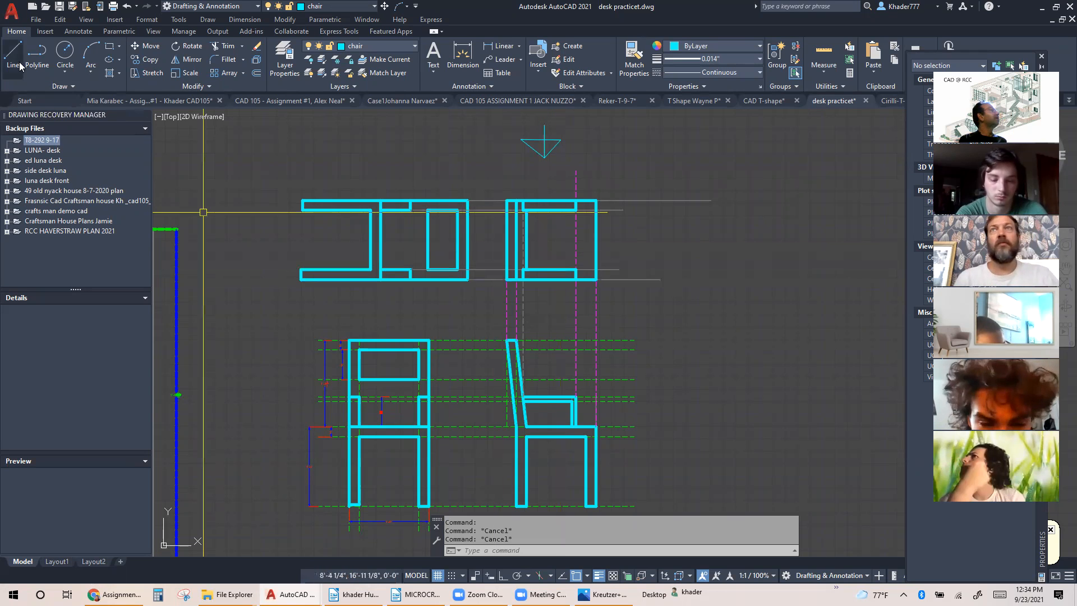
{"action": "left_click", "coordinate": [147, 59]}
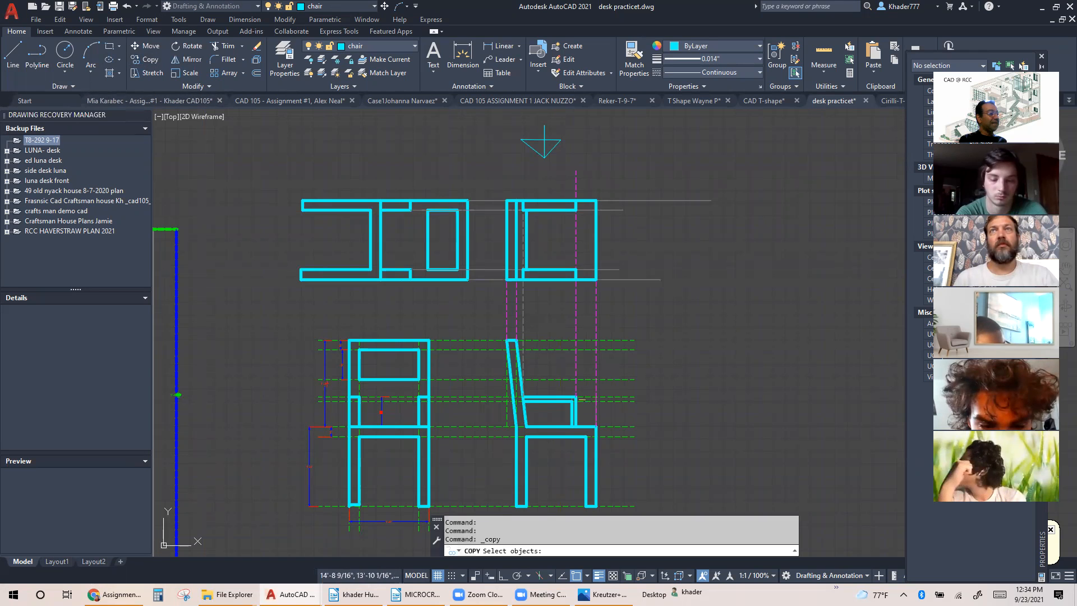
{"action": "scroll", "coordinate": [581, 400], "scroll_direction": "up", "scroll_amount": 6}
{"action": "key", "text": "Return"}
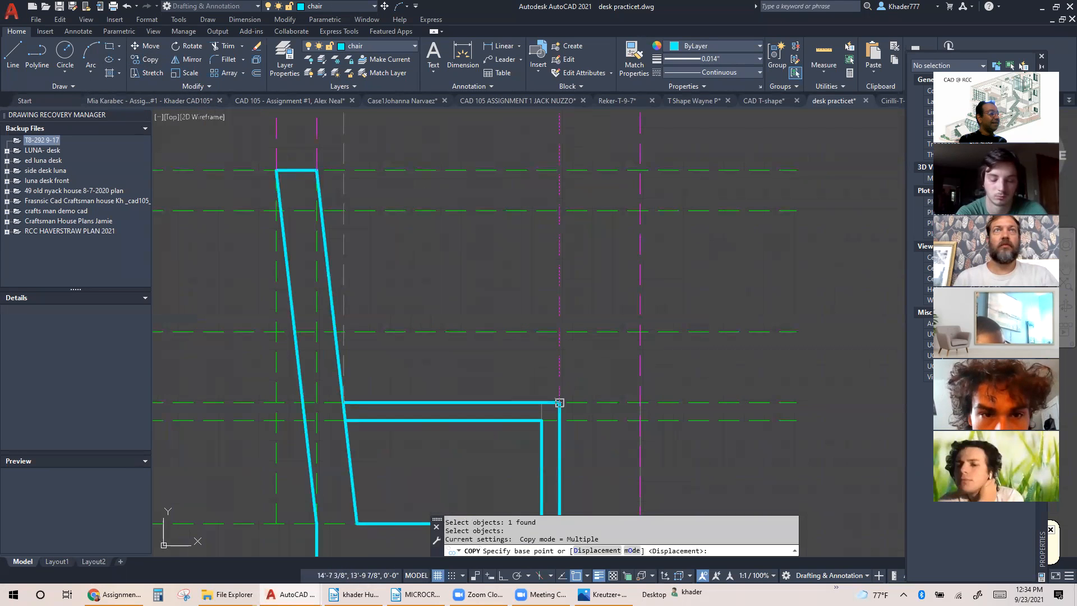
{"action": "left_click", "coordinate": [560, 402]}
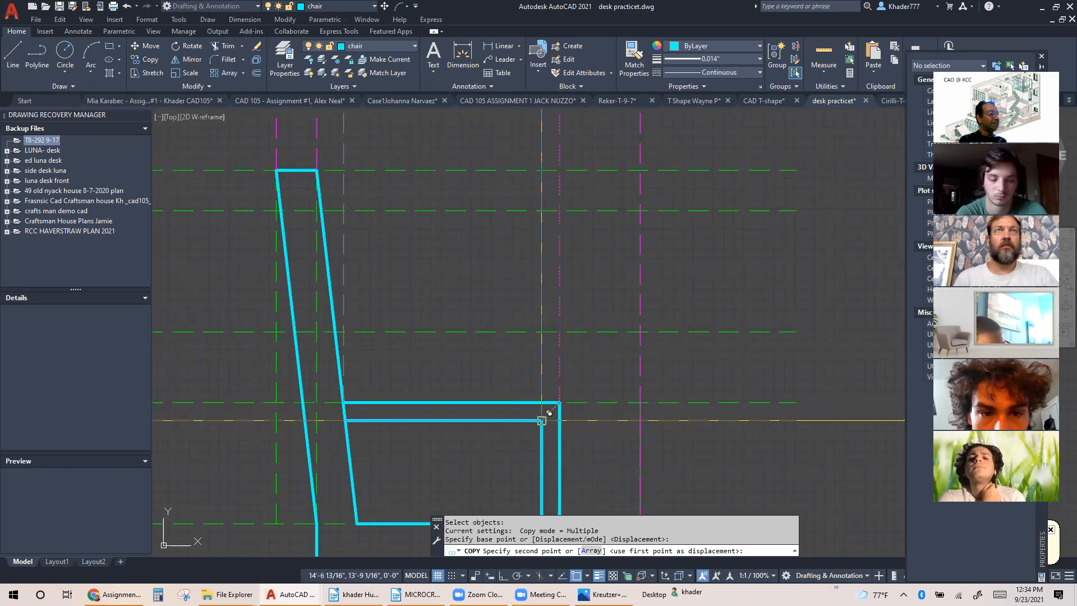
{"action": "left_click", "coordinate": [541, 420]}
{"action": "key", "text": "Escape"}
{"action": "scroll", "coordinate": [492, 426], "scroll_direction": "down", "scroll_amount": 4}
Trim the copied projection line above the top view, between the two armrests, and between the top view and the side view
{"action": "middle_click_drag", "start_coordinate": [481, 322], "coordinate": [420, 437]}
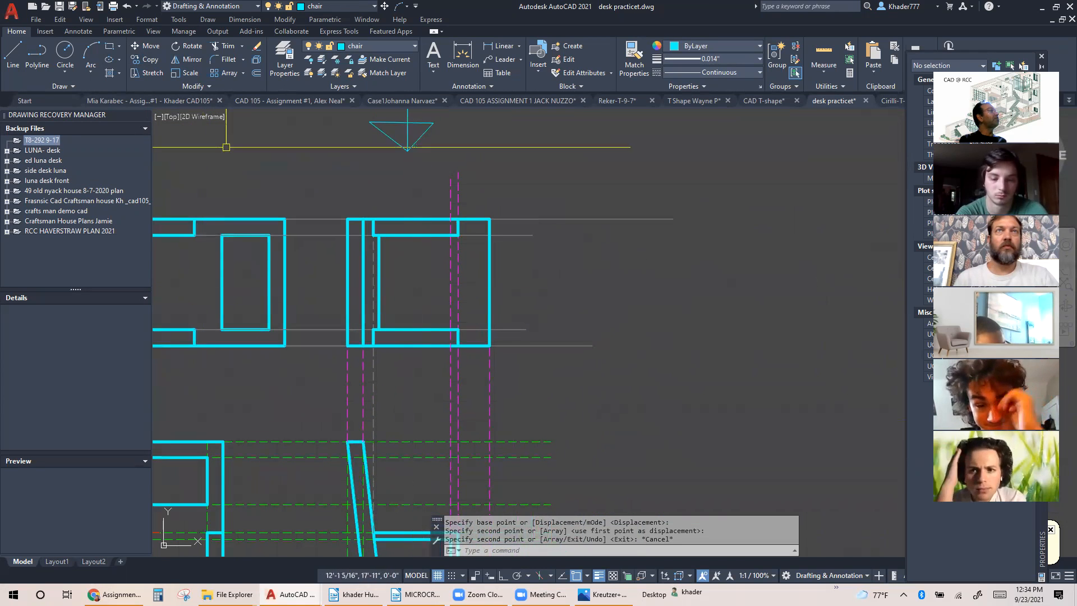
{"action": "left_click", "coordinate": [227, 43]}
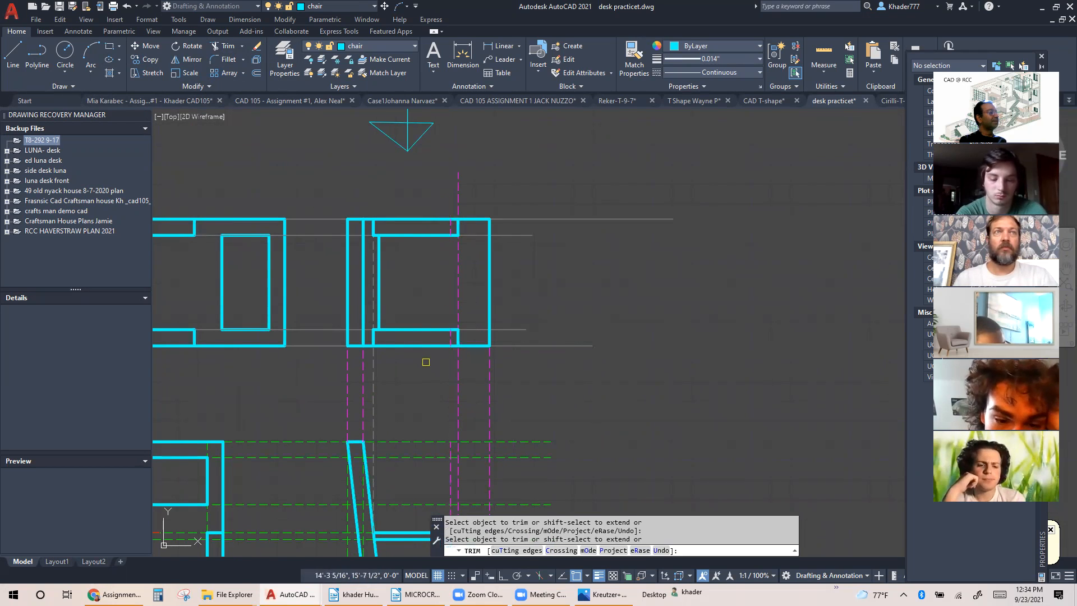
{"action": "middle_click_drag", "start_coordinate": [427, 362], "coordinate": [507, 371]}
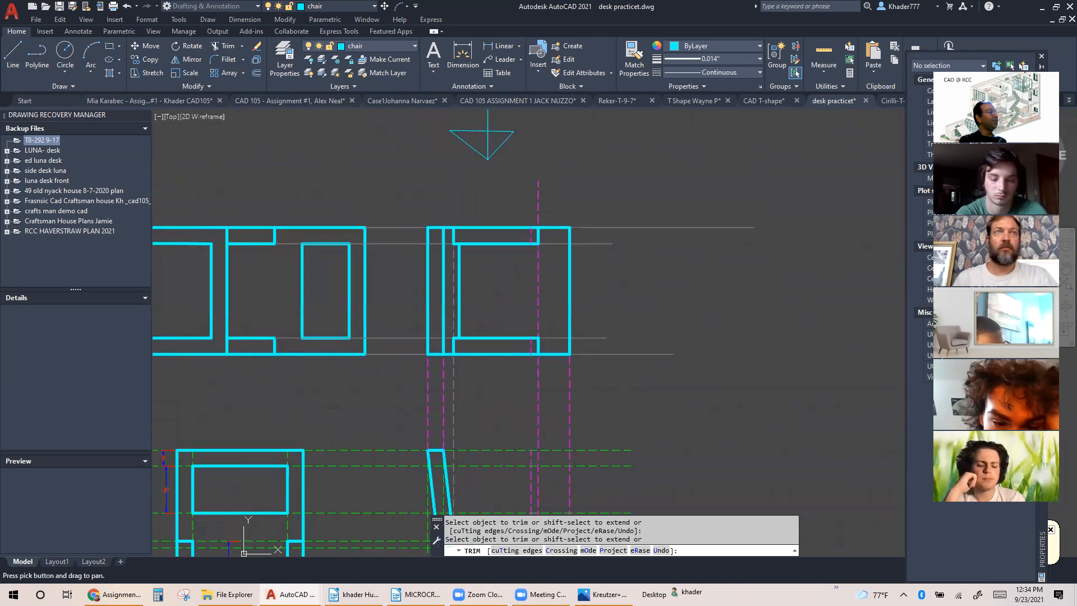
{"action": "key", "text": "Escape"}
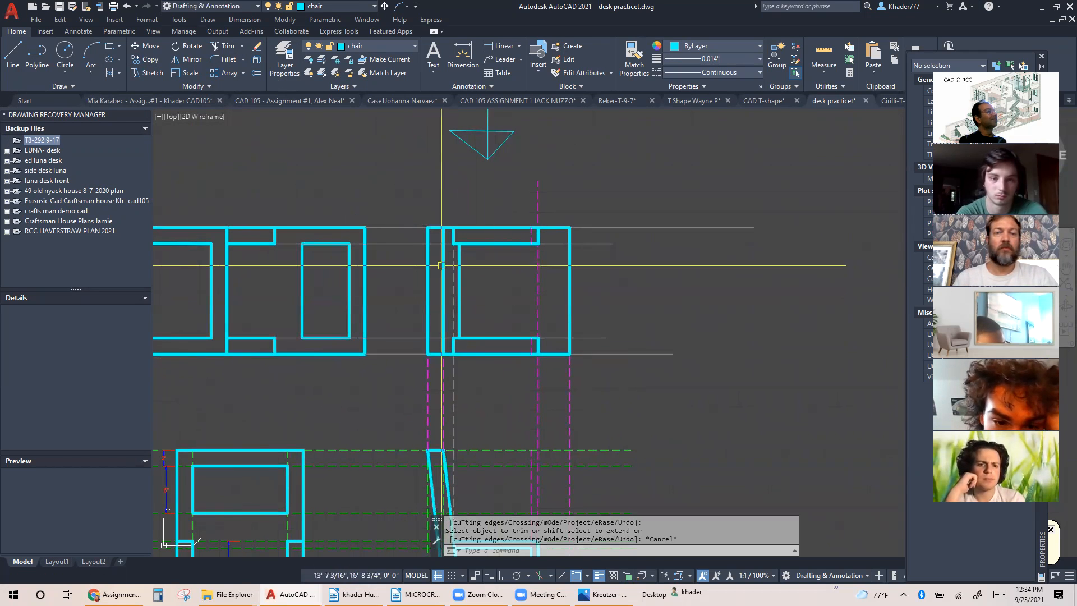
{"action": "left_click", "coordinate": [632, 54]}
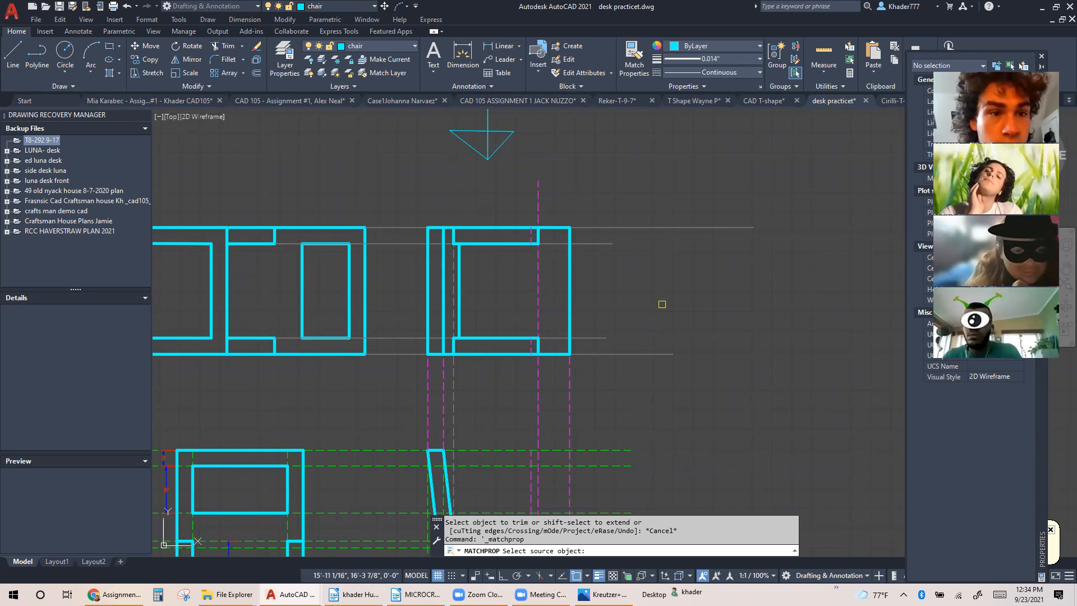
{"action": "key", "text": "Escape"}
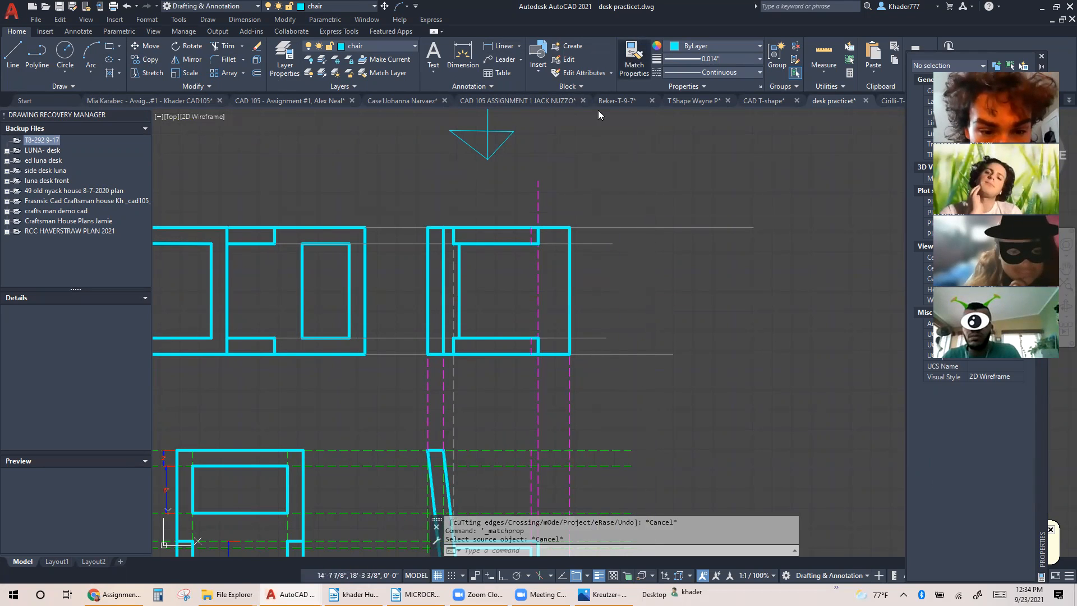
Match the properties of the armrest's dashed rear guide line onto the horizontal guide lines between the rotated front view and the top view
{"action": "left_click", "coordinate": [634, 56]}
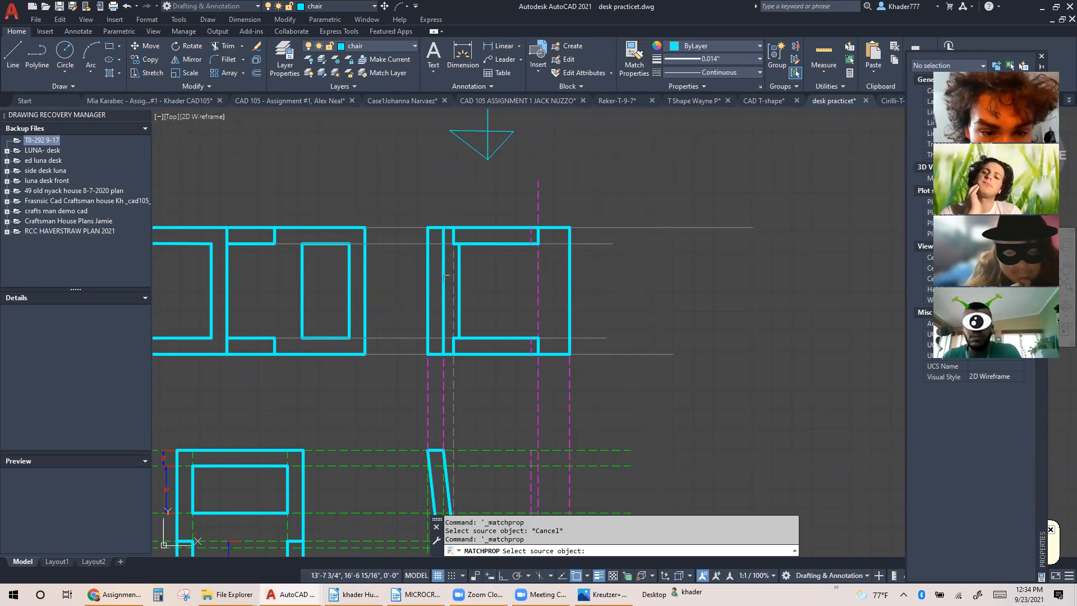
{"action": "left_click", "coordinate": [453, 278]}
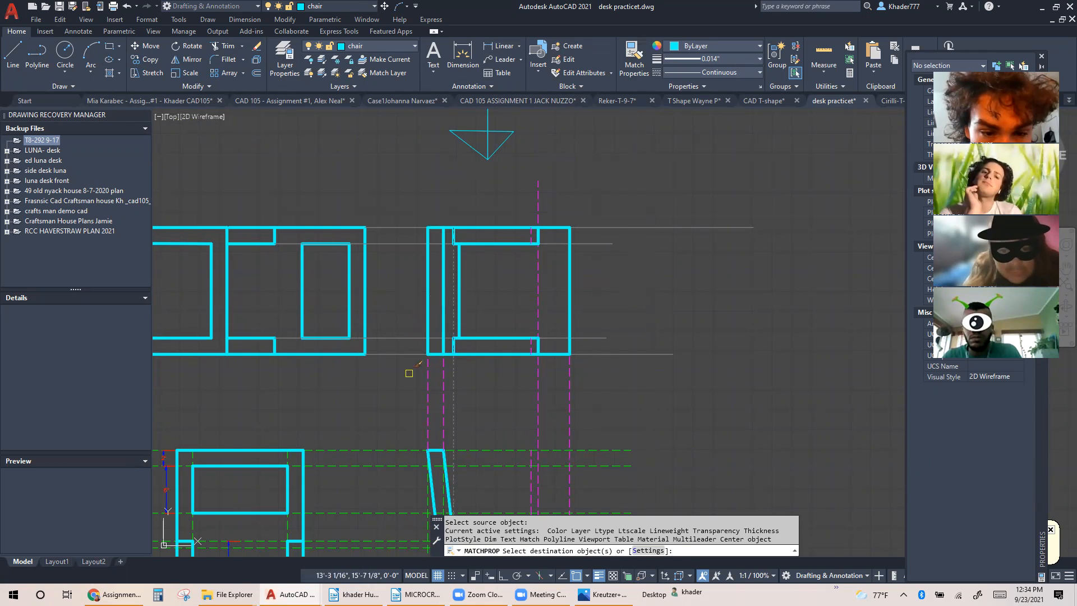
{"action": "left_click", "coordinate": [409, 373]}
{"action": "left_click", "coordinate": [383, 188]}
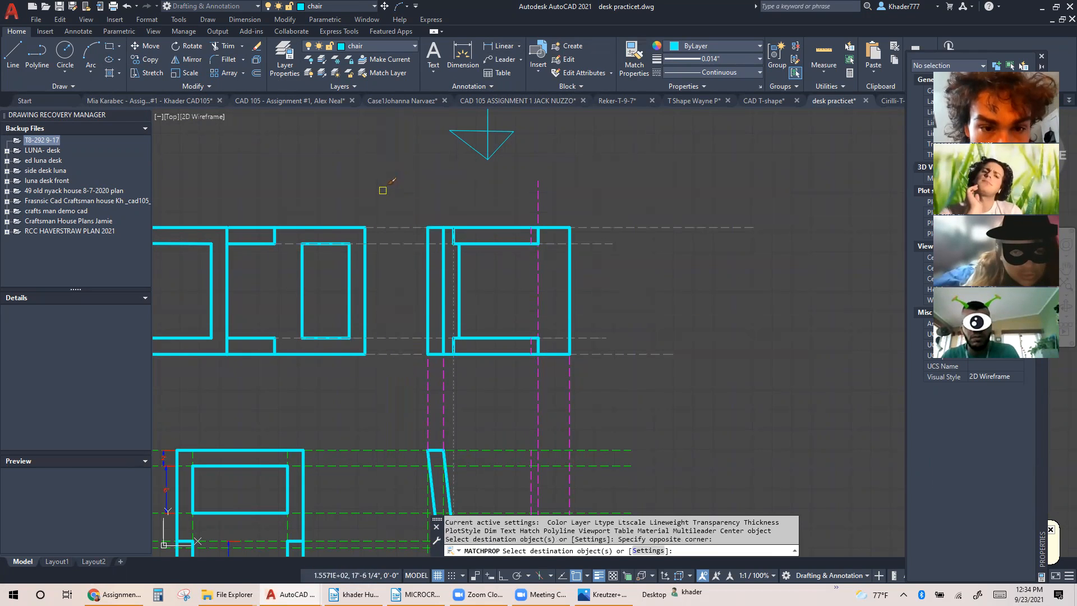
{"action": "key", "text": "Escape"}
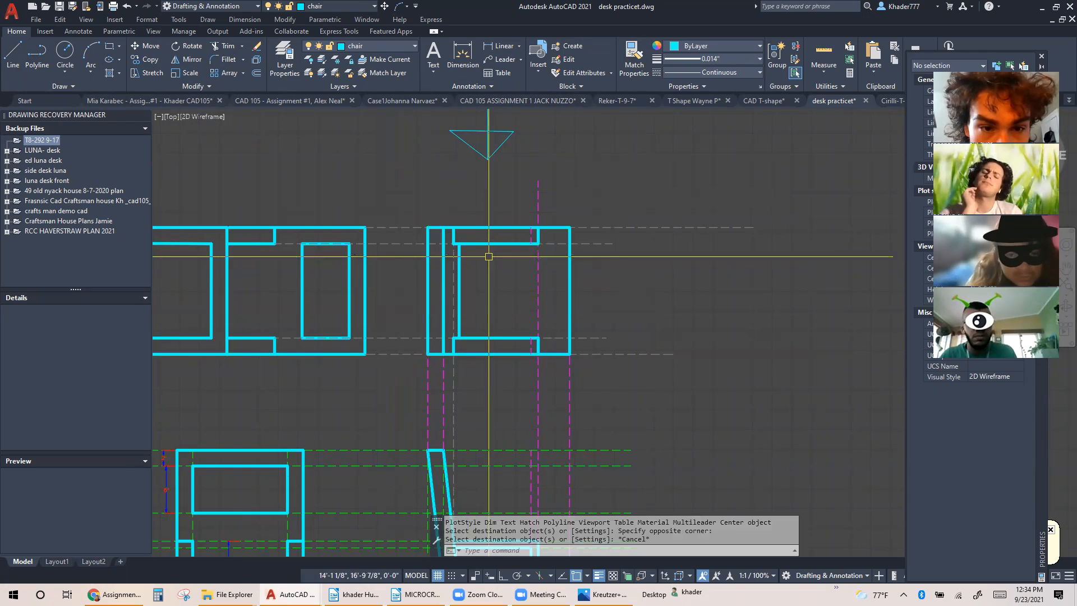
Draw a vertical projection line from the front leg's inner upper corner in the side view to the top view's upper edge
{"action": "scroll", "coordinate": [489, 257], "scroll_direction": "up", "scroll_amount": 2}
{"action": "middle_click_drag", "start_coordinate": [489, 257], "coordinate": [466, 261]}
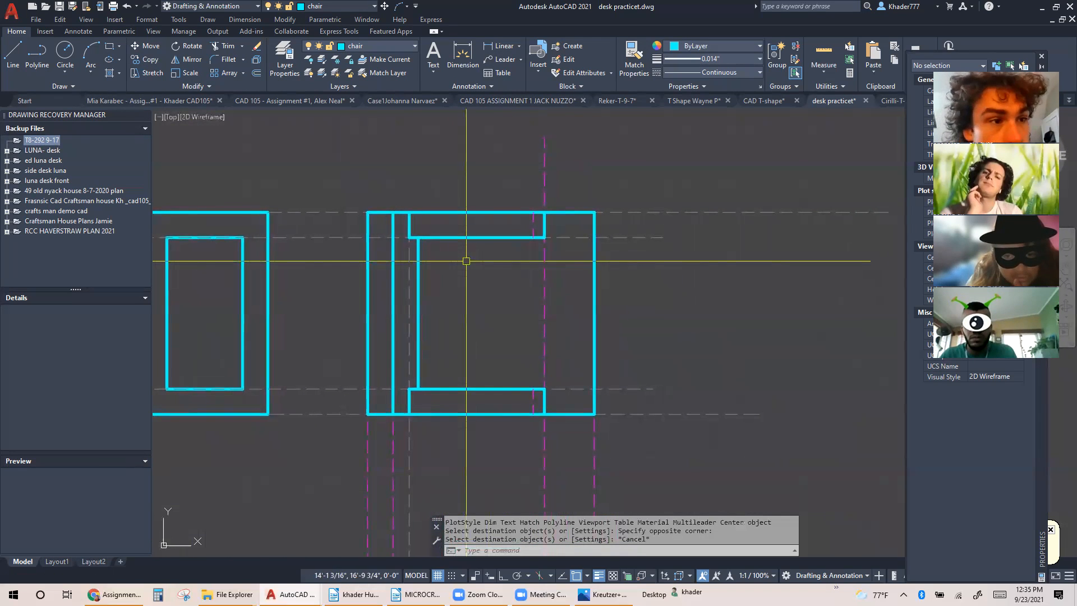
{"action": "scroll", "coordinate": [466, 261], "scroll_direction": "down", "scroll_amount": 4}
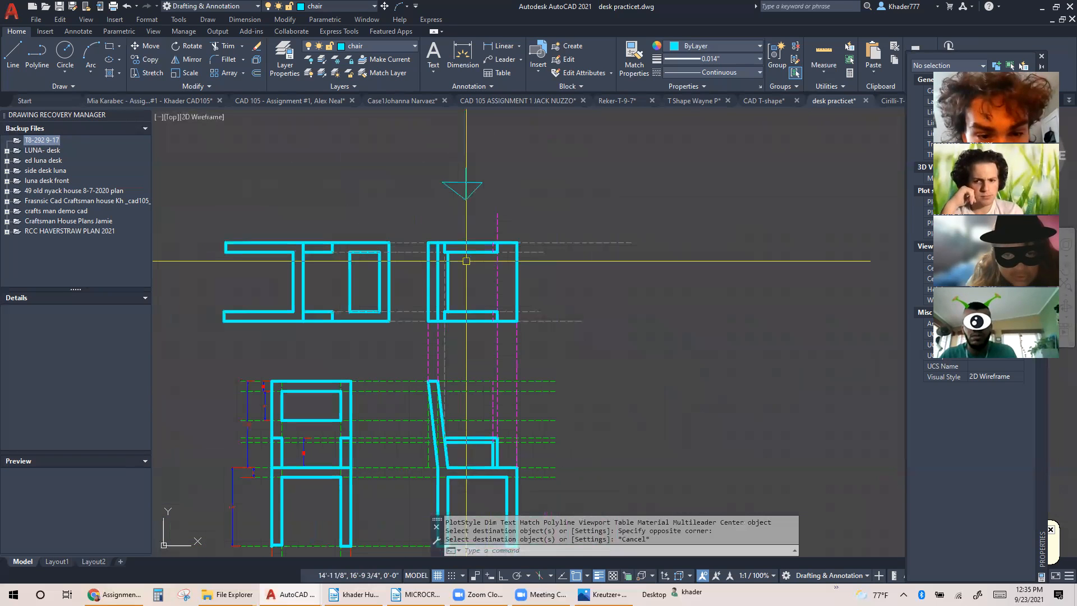
{"action": "middle_click_drag", "start_coordinate": [460, 280], "coordinate": [461, 246]}
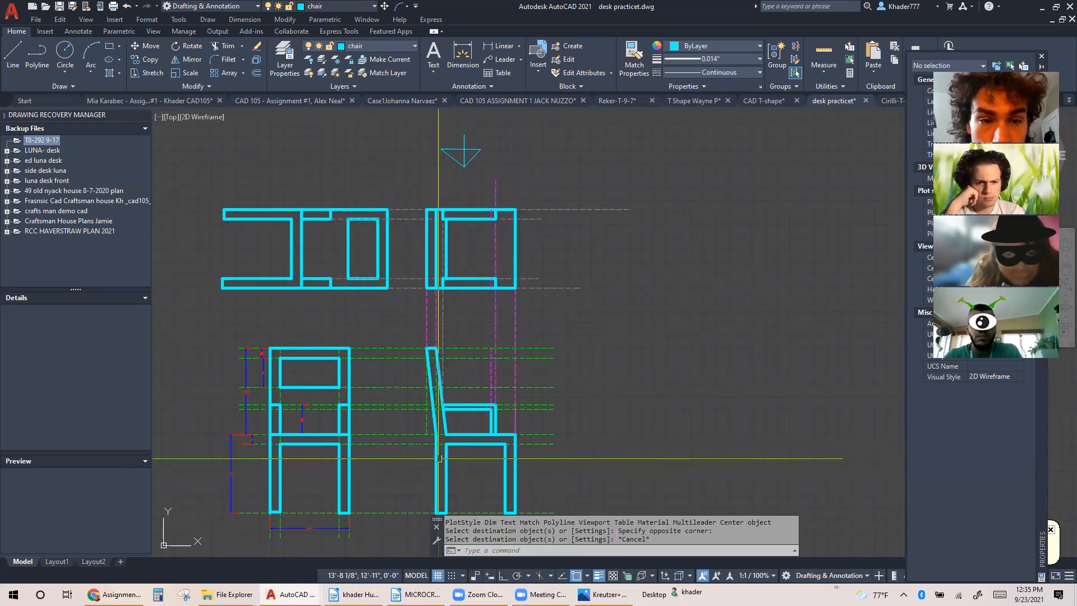
{"action": "left_click", "coordinate": [12, 57]}
{"action": "left_click", "coordinate": [504, 444]}
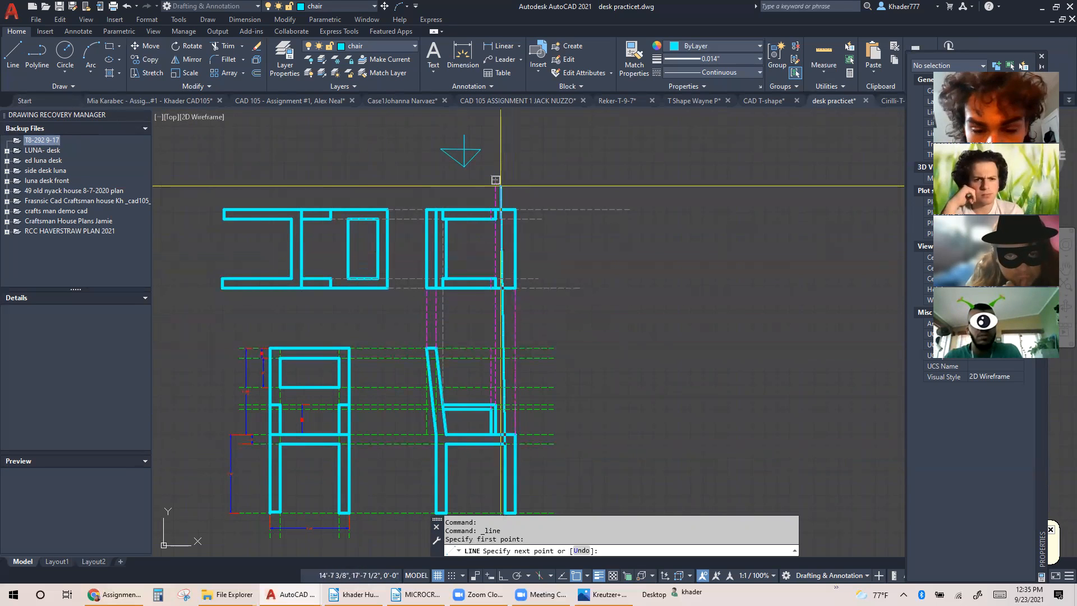
{"action": "left_click", "coordinate": [509, 209]}
{"action": "key", "text": "Escape"}
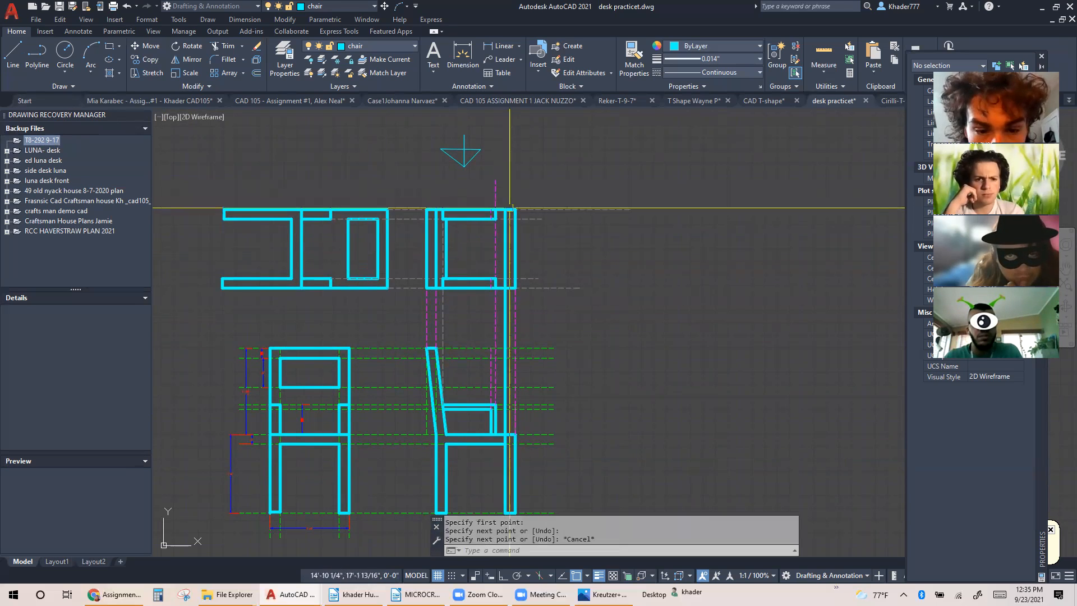
Match the properties of a dashed guide line onto the new front leg projection line
{"action": "left_click", "coordinate": [640, 56]}
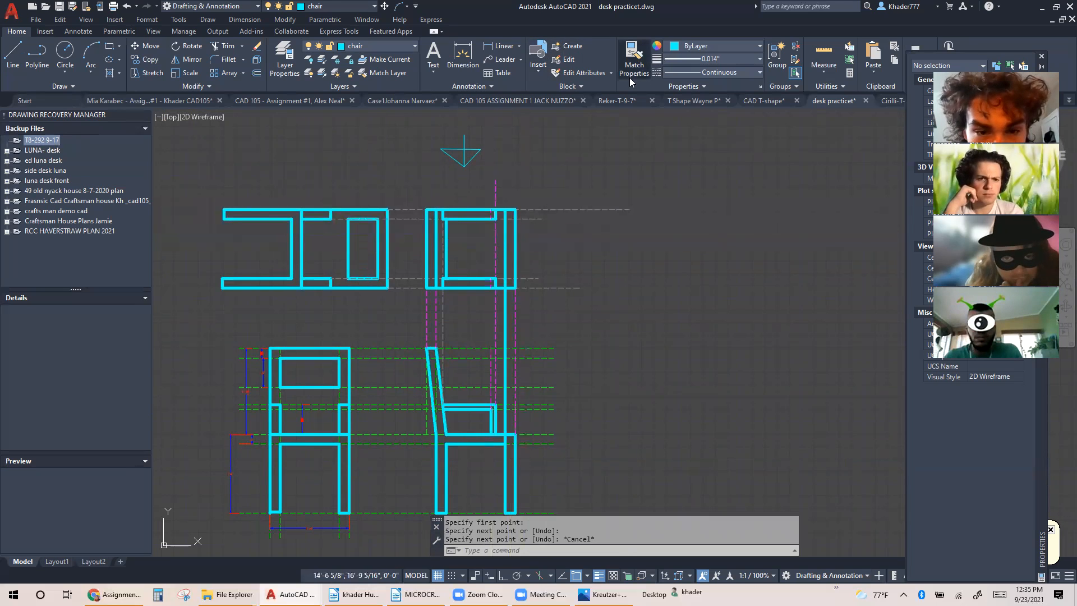
{"action": "left_click", "coordinate": [431, 215]}
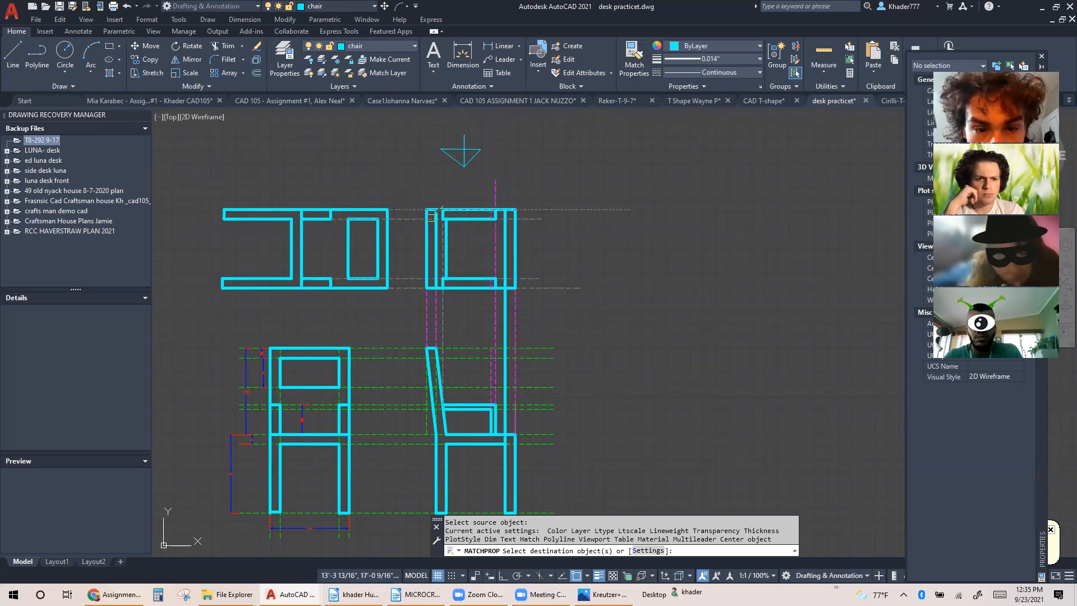
{"action": "left_click", "coordinate": [507, 233]}
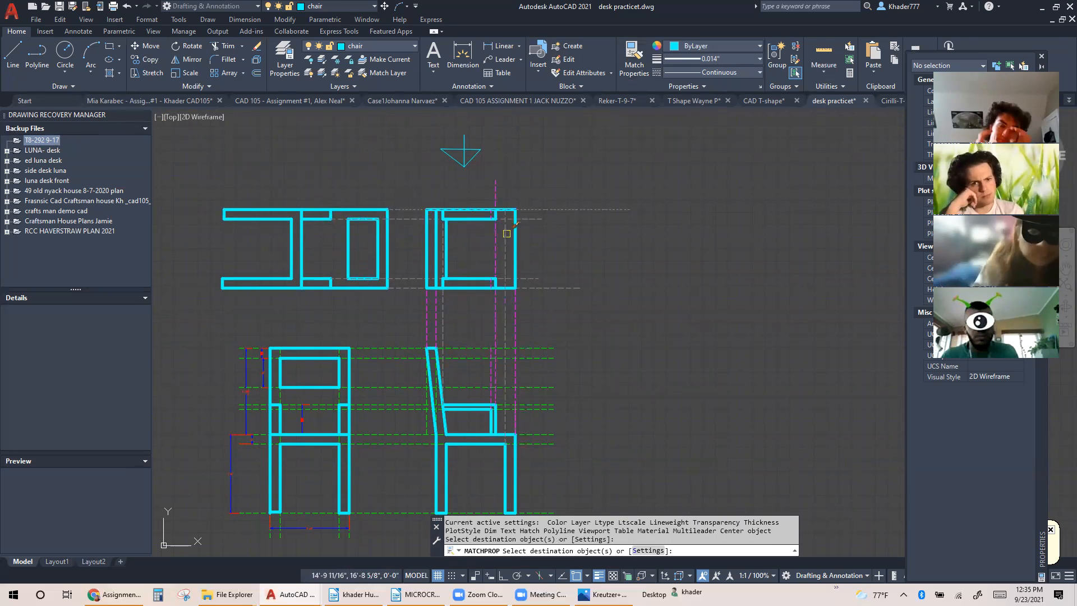
{"action": "key", "text": "Escape"}
Draw two connected lines along the guides to outline the front leg in the top view's upper front corner
{"action": "scroll", "coordinate": [522, 222], "scroll_direction": "up", "scroll_amount": 5}
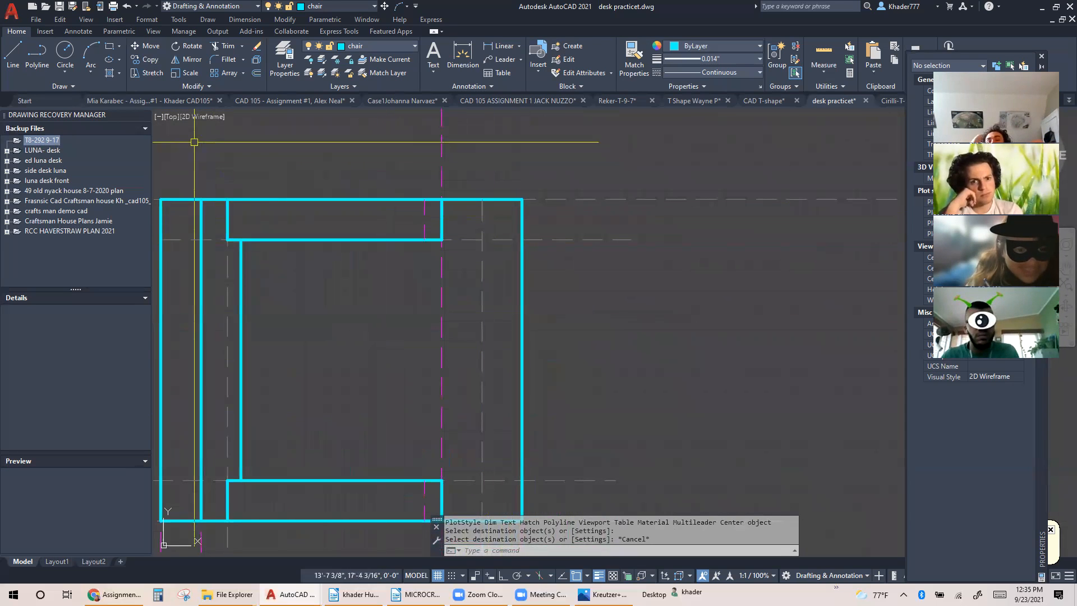
{"action": "left_click", "coordinate": [13, 54]}
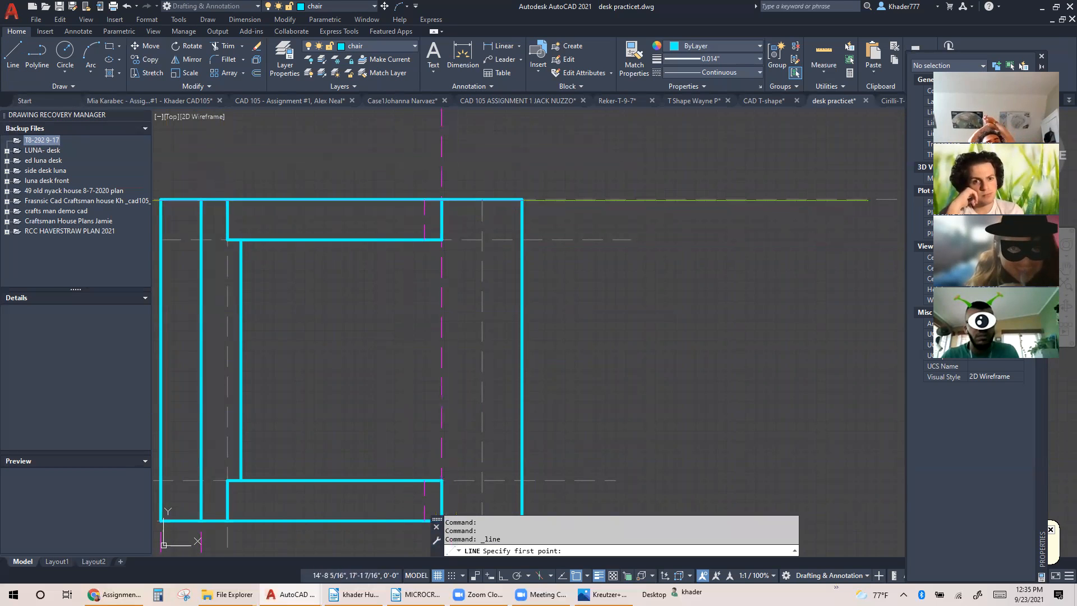
{"action": "left_click", "coordinate": [482, 199]}
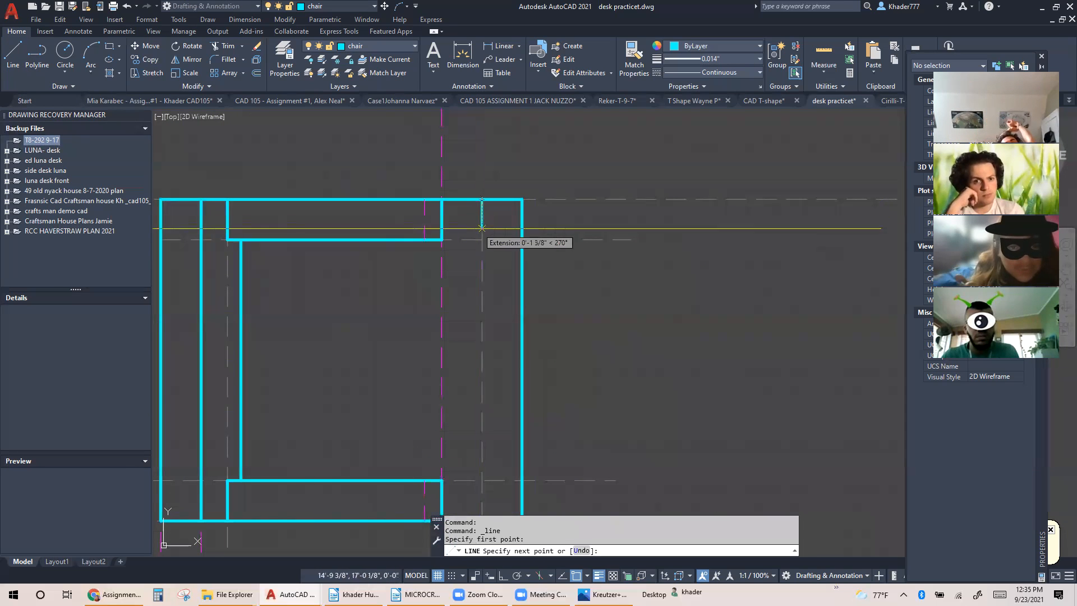
{"action": "left_click", "coordinate": [482, 239]}
{"action": "left_click", "coordinate": [522, 239]}
{"action": "middle_click_drag", "start_coordinate": [505, 269], "coordinate": [489, 174]}
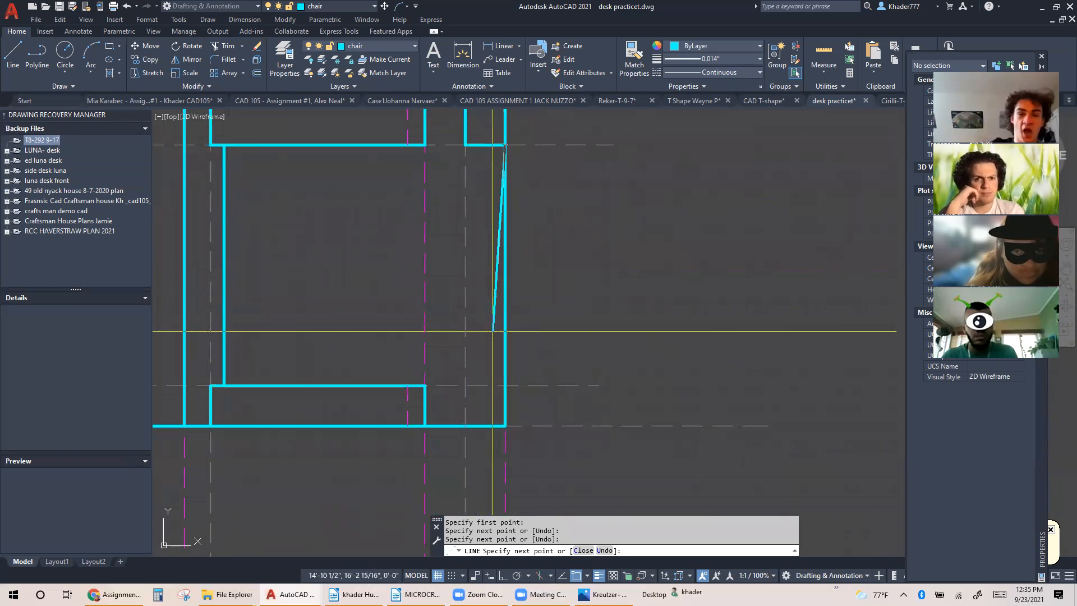
{"action": "key", "text": "Escape"}
Draw an L-shaped polyline along the guides to outline the front leg in the top view's lower front corner
{"action": "left_click", "coordinate": [37, 55]}
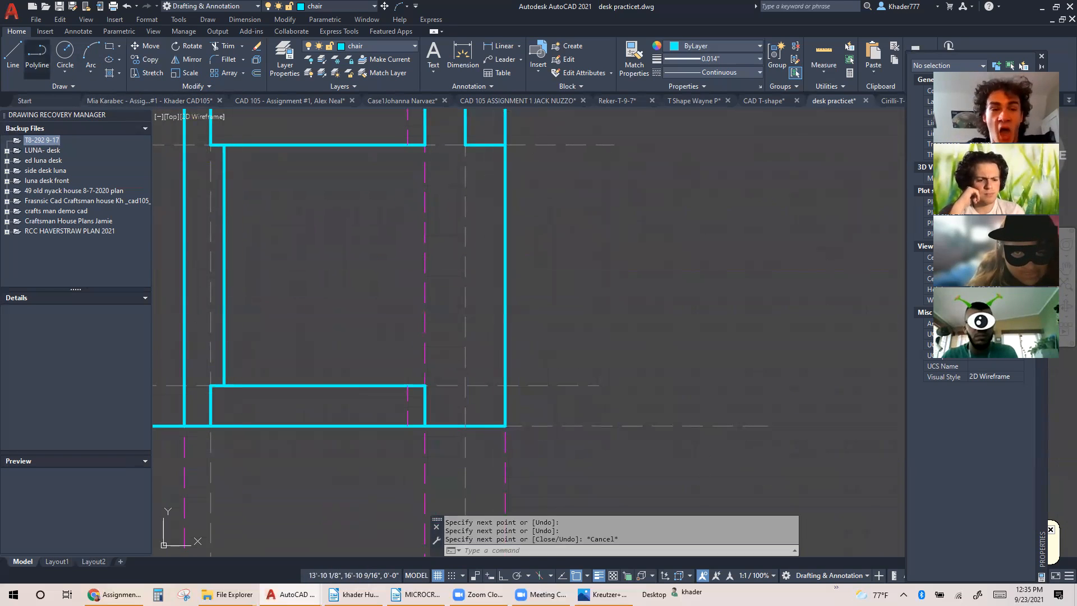
{"action": "left_click", "coordinate": [505, 386]}
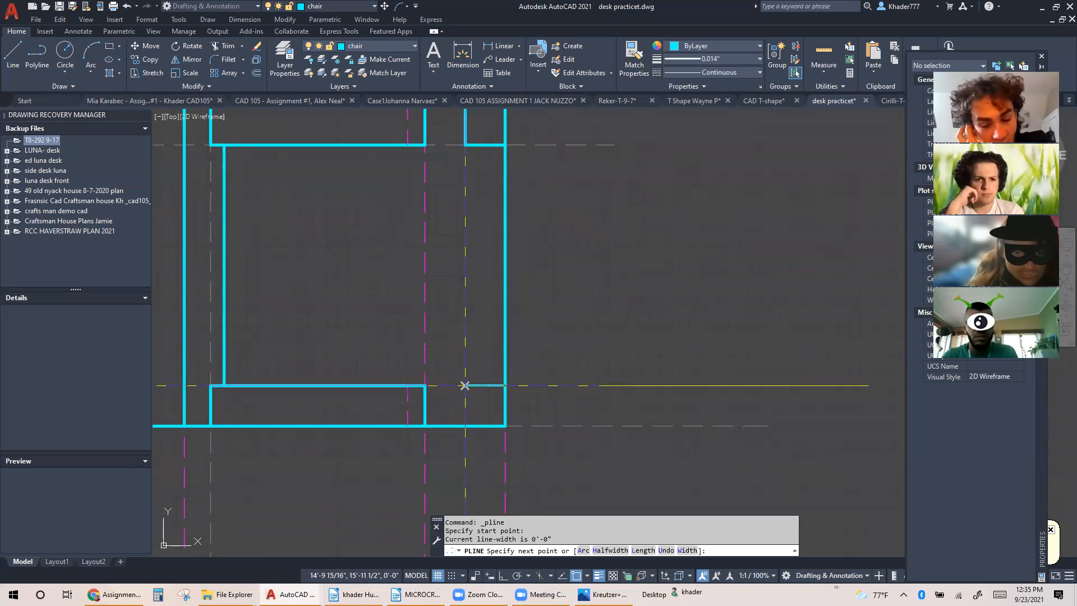
{"action": "left_click", "coordinate": [465, 385]}
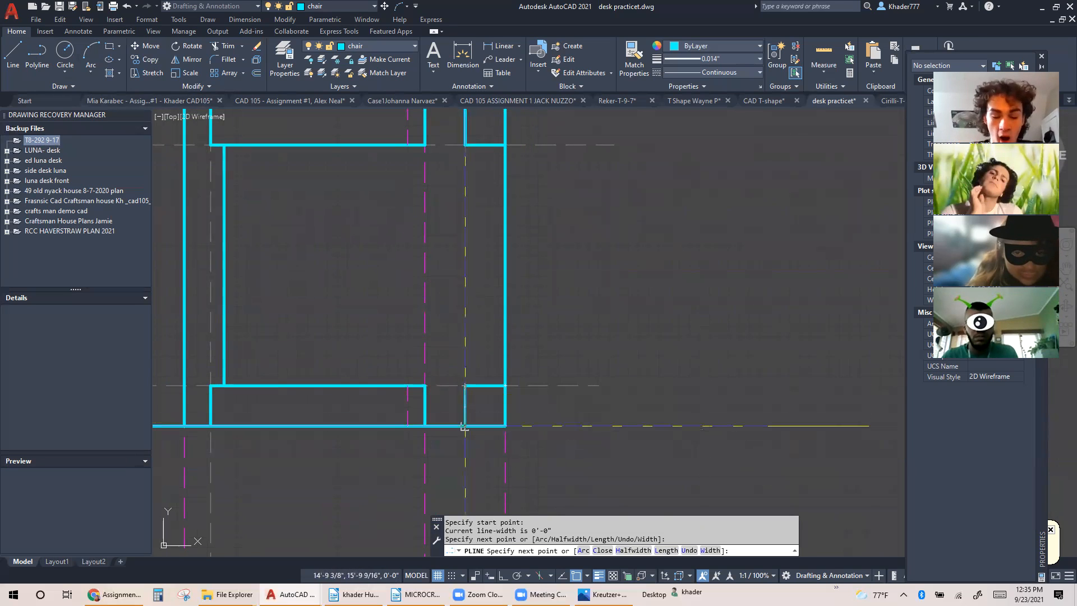
{"action": "left_click", "coordinate": [465, 425]}
{"action": "key", "text": "Escape"}
Set the lower front leg polyline's color to Red and its linetype to DASHED
{"action": "left_click", "coordinate": [485, 385]}
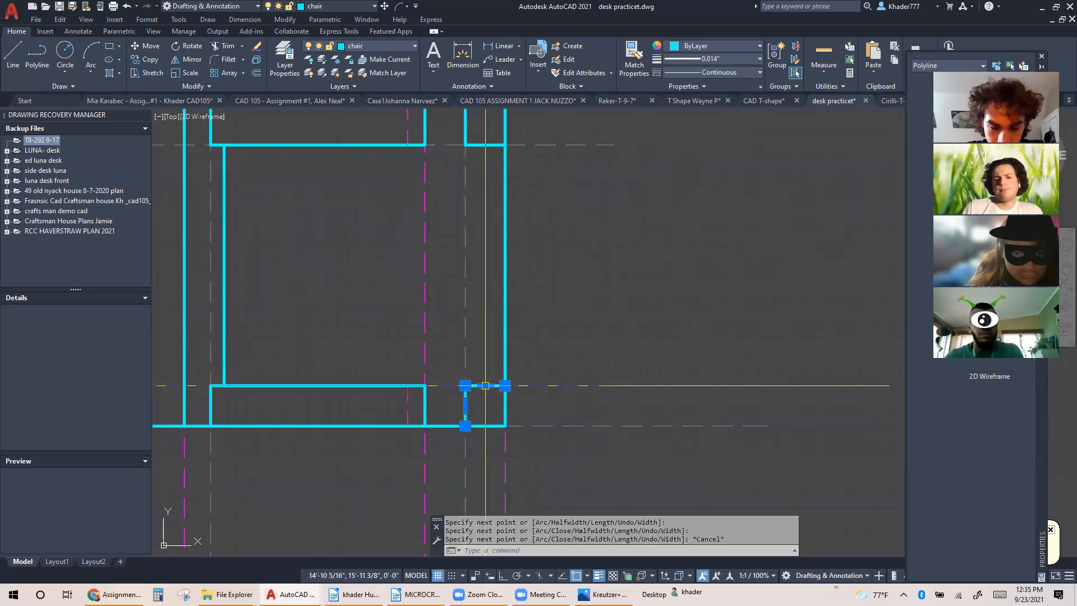
{"action": "left_click", "coordinate": [696, 48]}
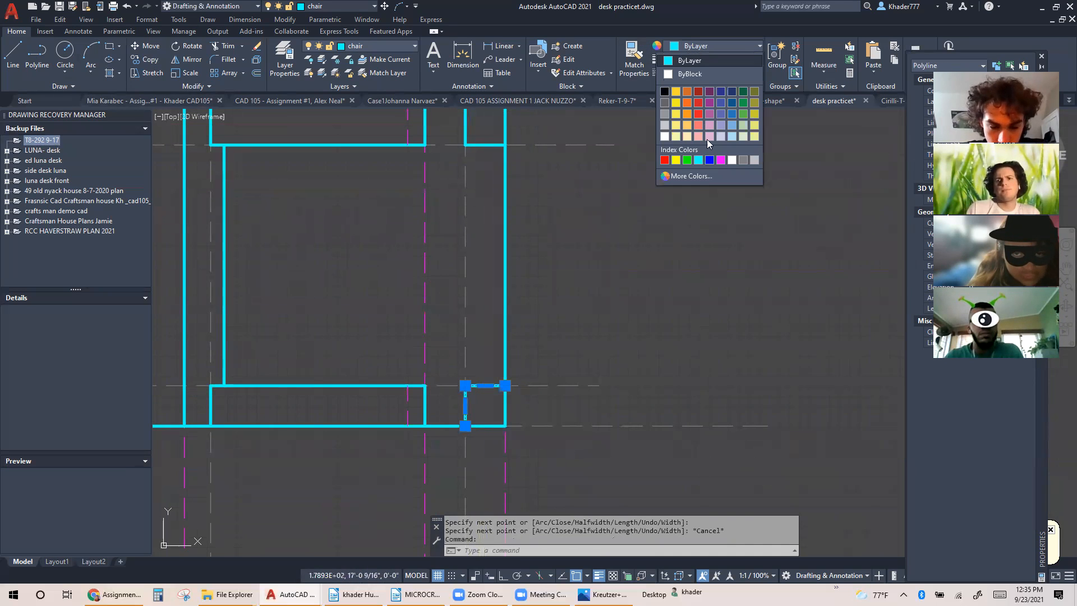
{"action": "left_click", "coordinate": [665, 160]}
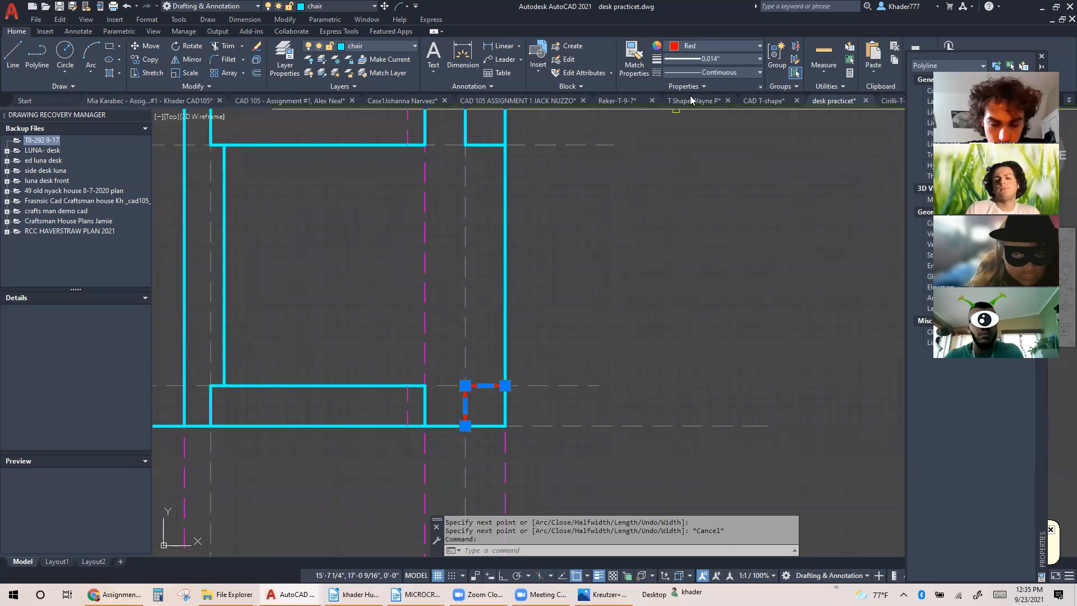
{"action": "left_click", "coordinate": [727, 70]}
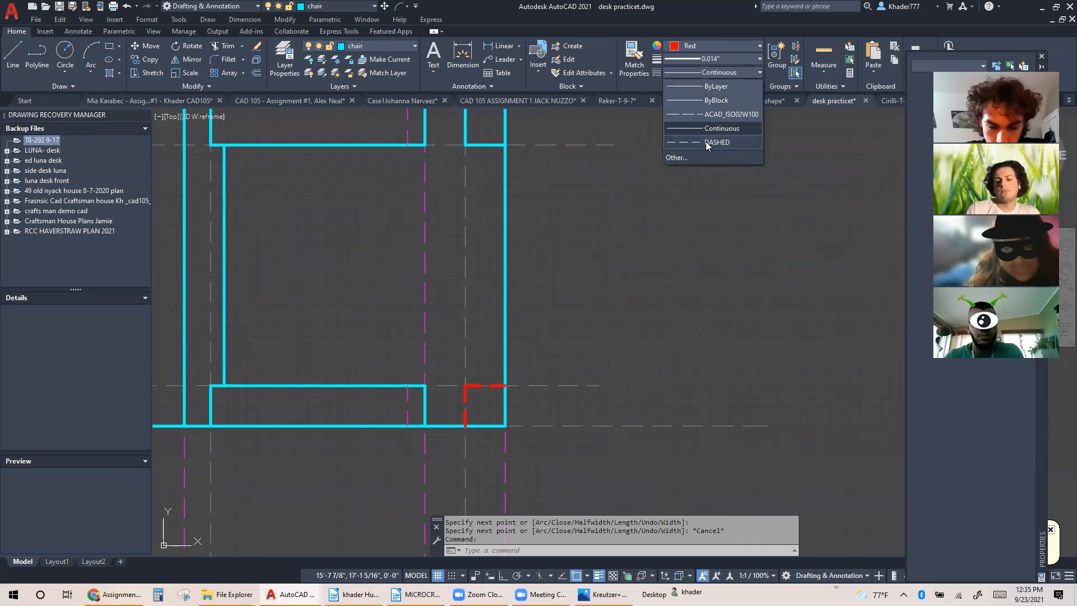
{"action": "left_click", "coordinate": [706, 142]}
{"action": "middle_click_drag", "start_coordinate": [586, 240], "coordinate": [577, 264]}
{"action": "key", "text": "Escape"}
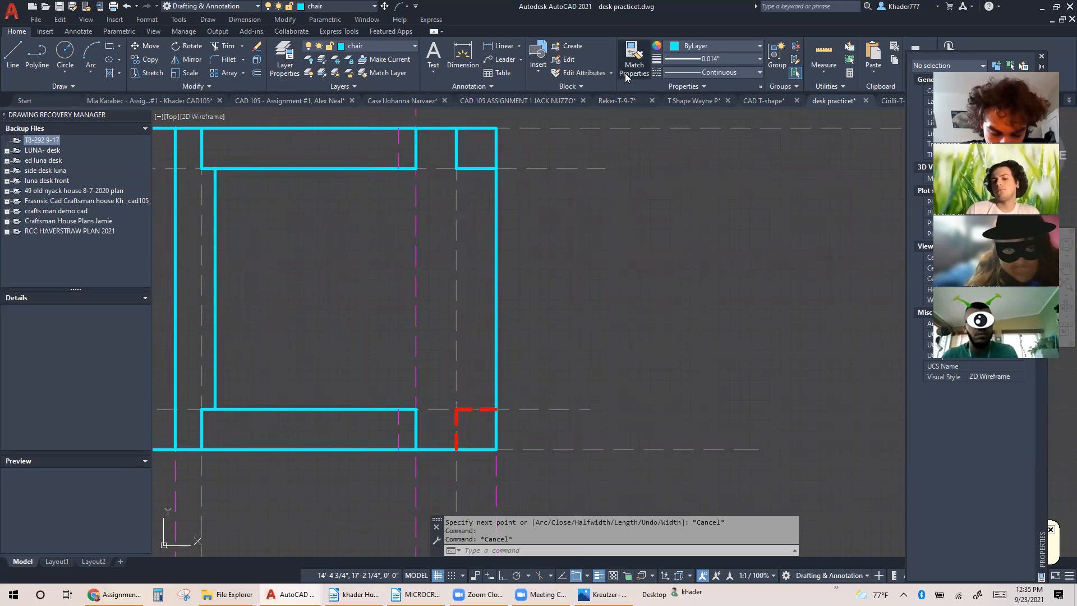
Match the lower front leg polyline's properties onto the two lines of the upper front leg
{"action": "left_click", "coordinate": [635, 59]}
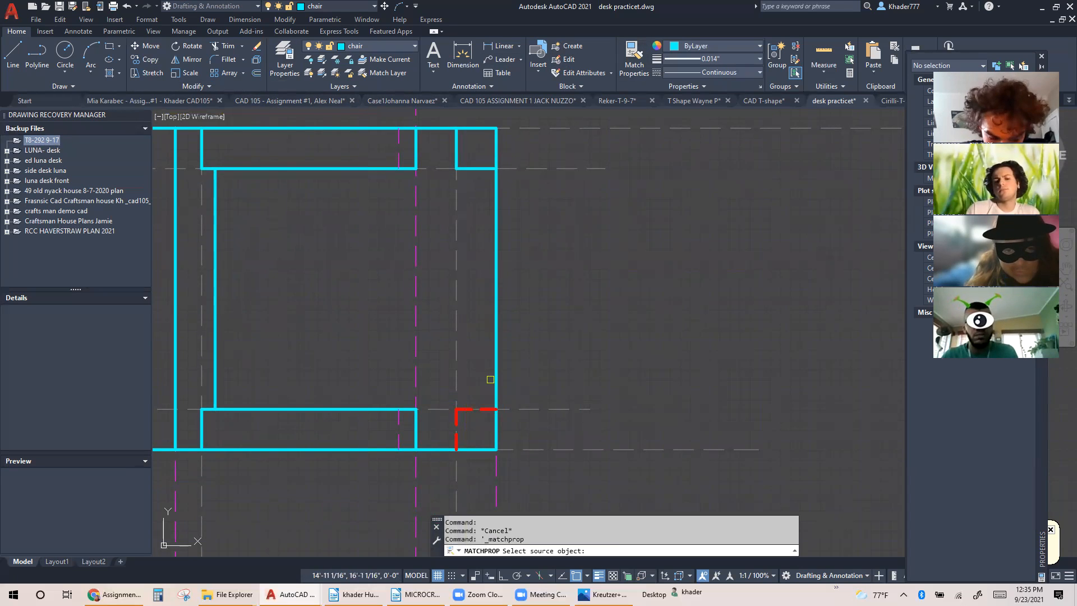
{"action": "left_click", "coordinate": [484, 411]}
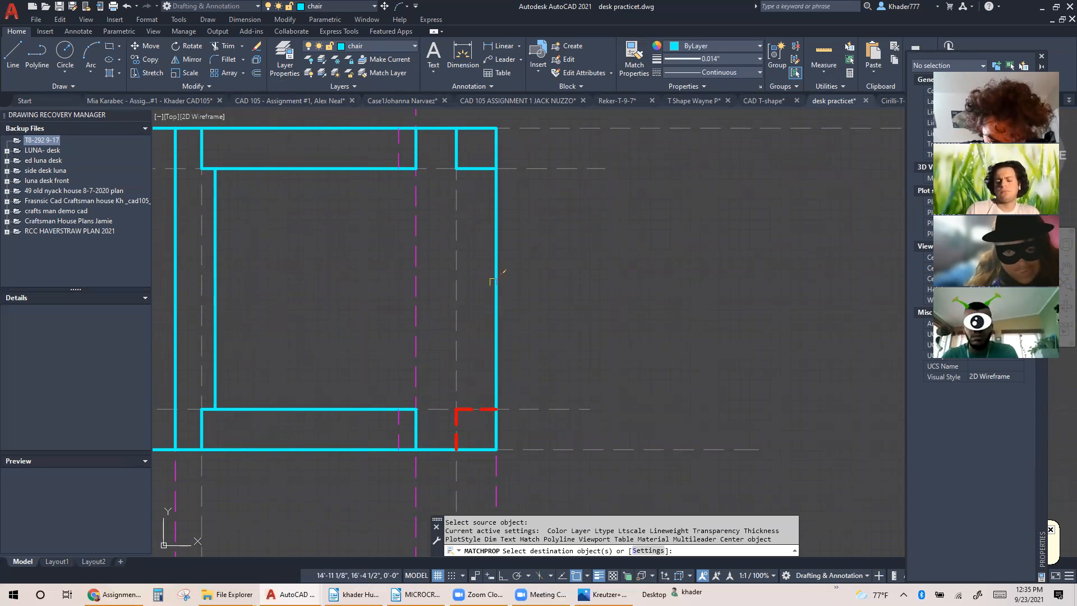
{"action": "left_click", "coordinate": [478, 167]}
{"action": "key", "text": "Escape"}
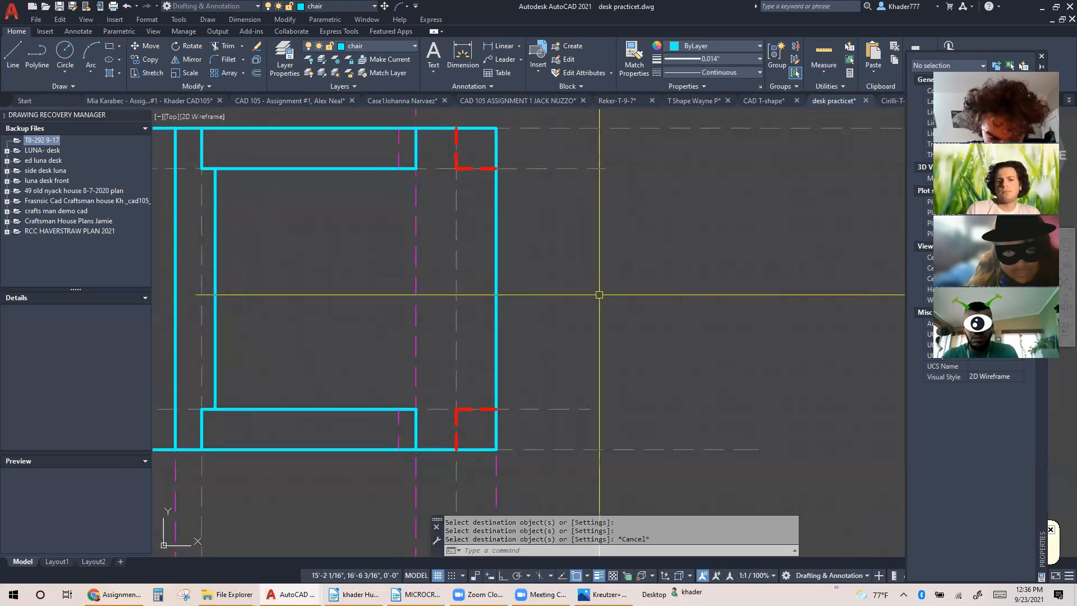
{"action": "scroll", "coordinate": [596, 293], "scroll_direction": "down", "scroll_amount": 4}
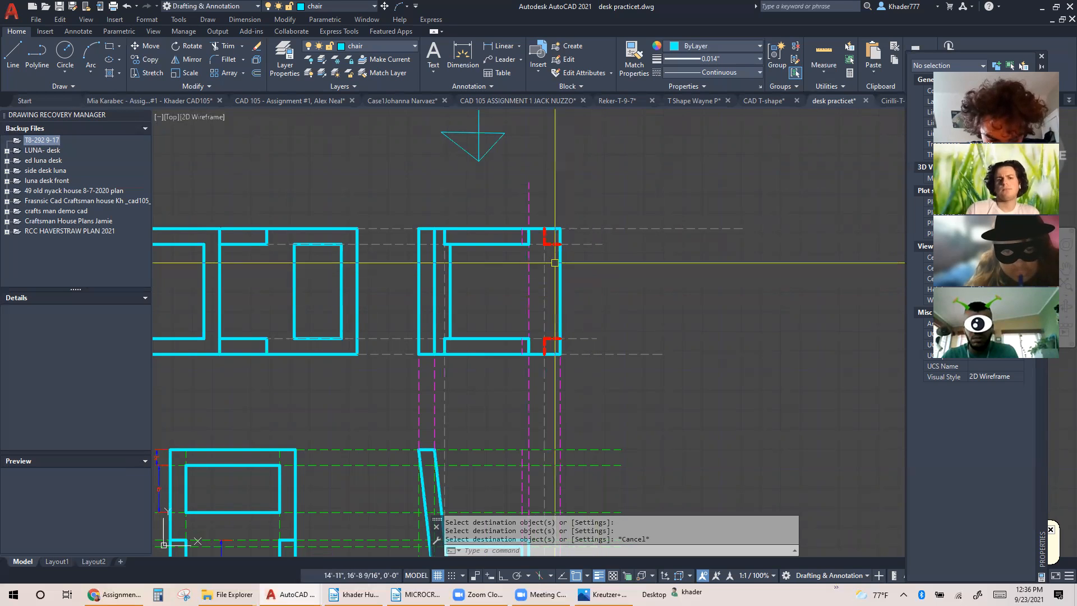
{"action": "left_click", "coordinate": [542, 220]}
{"action": "left_click", "coordinate": [566, 247]}
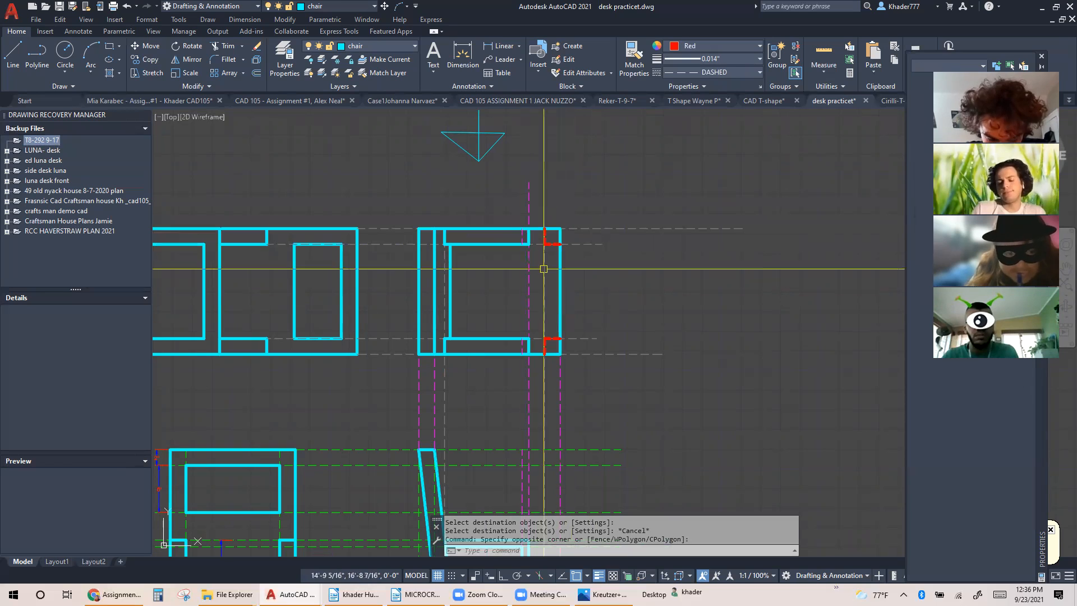
{"action": "key", "text": "Escape"}
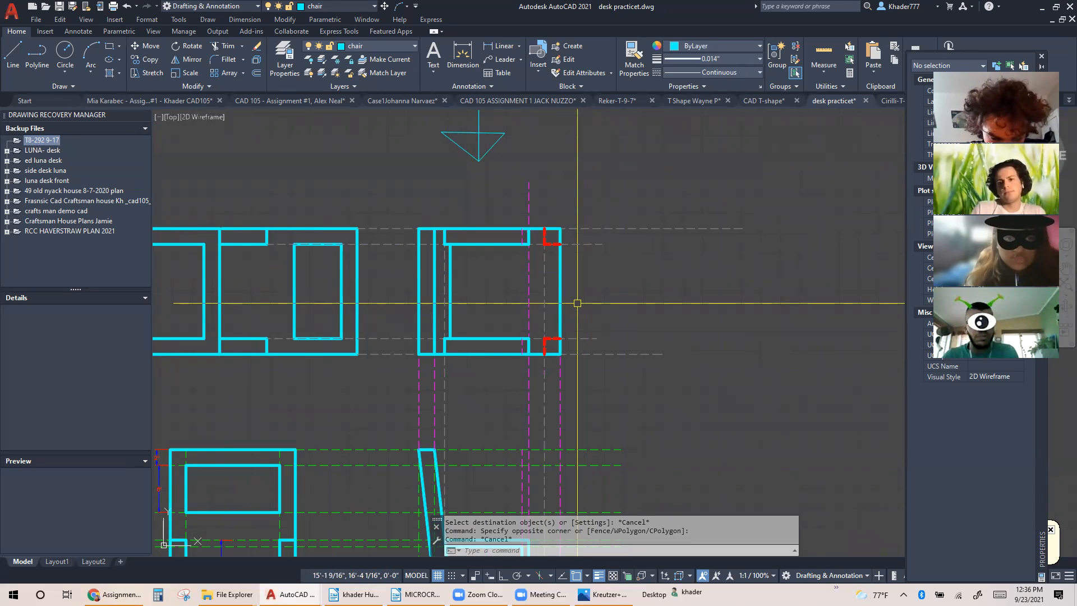
Turn off the guide layer so only the chair views and dimensions are displayed
{"action": "middle_click_drag", "start_coordinate": [563, 298], "coordinate": [614, 264]}
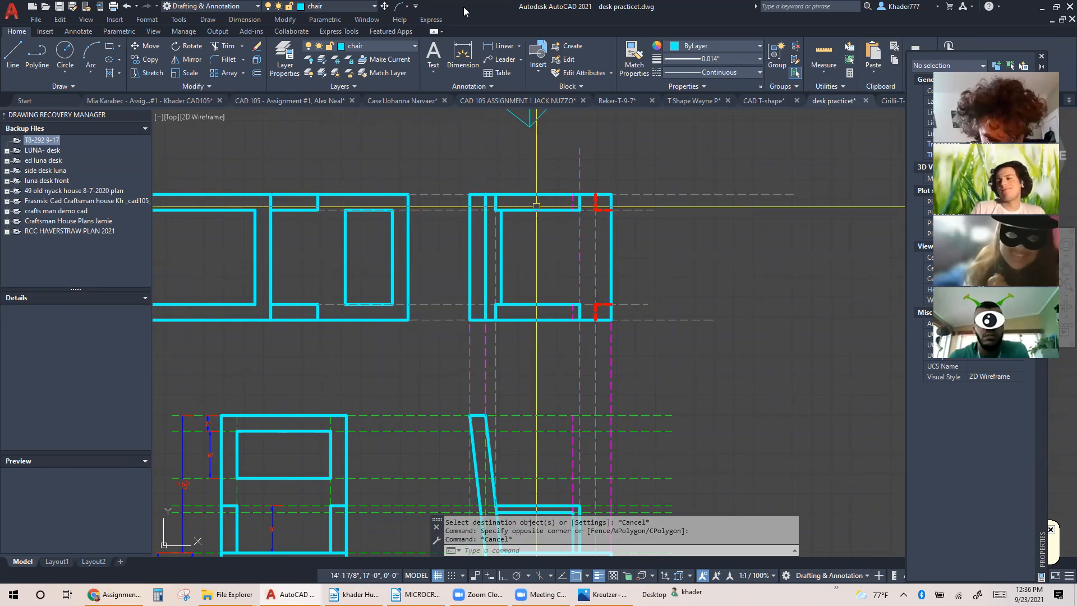
{"action": "left_click", "coordinate": [275, 53]}
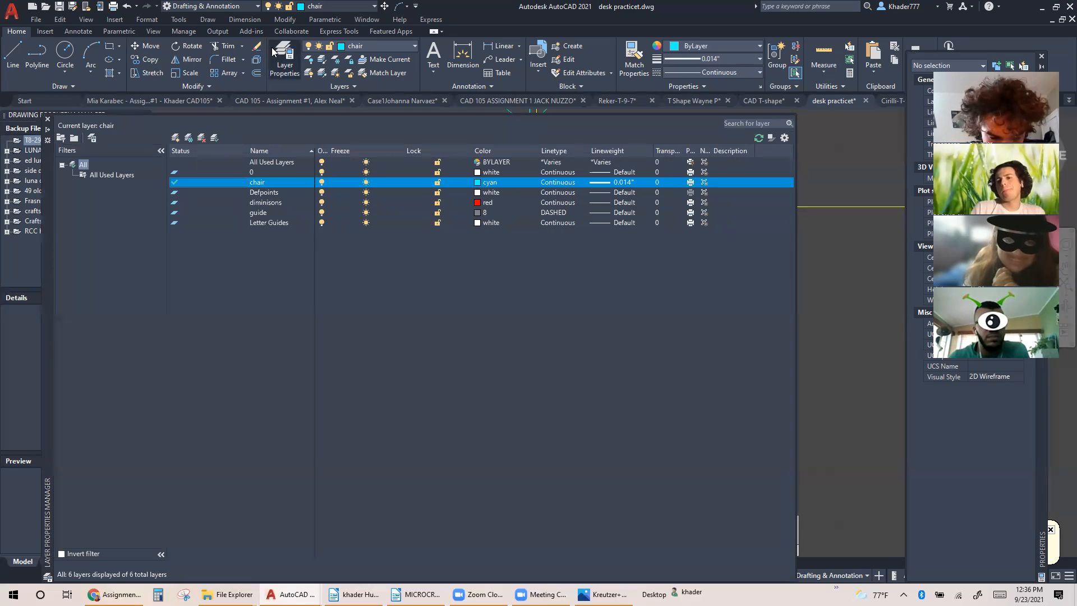
{"action": "left_click", "coordinate": [318, 212]}
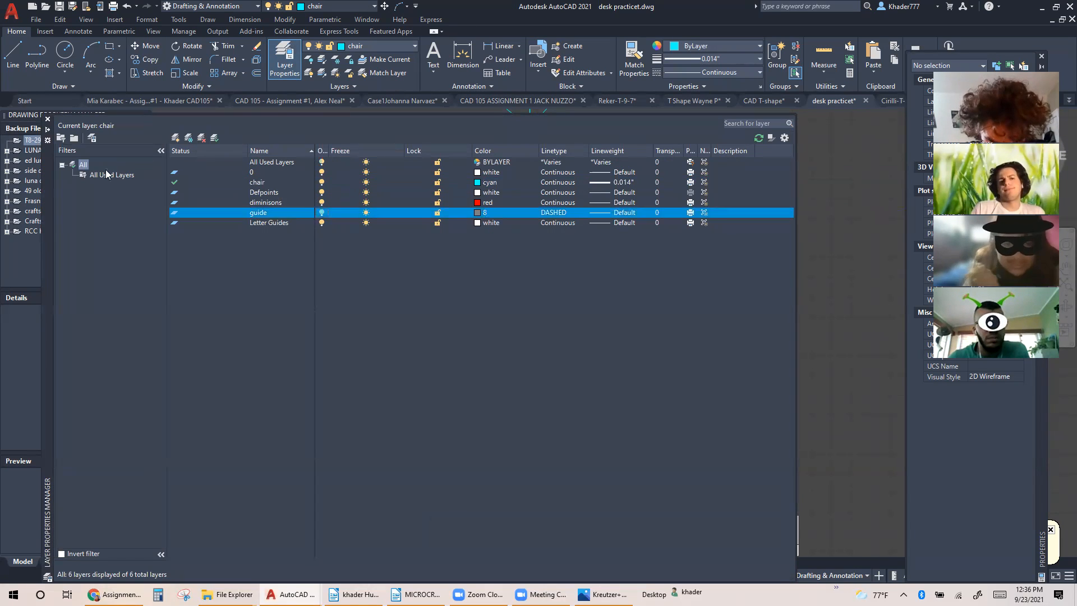
{"action": "left_click", "coordinate": [50, 115]}
{"action": "scroll", "coordinate": [623, 309], "scroll_direction": "down", "scroll_amount": 2}
{"action": "middle_click_drag", "start_coordinate": [613, 301], "coordinate": [621, 258]}
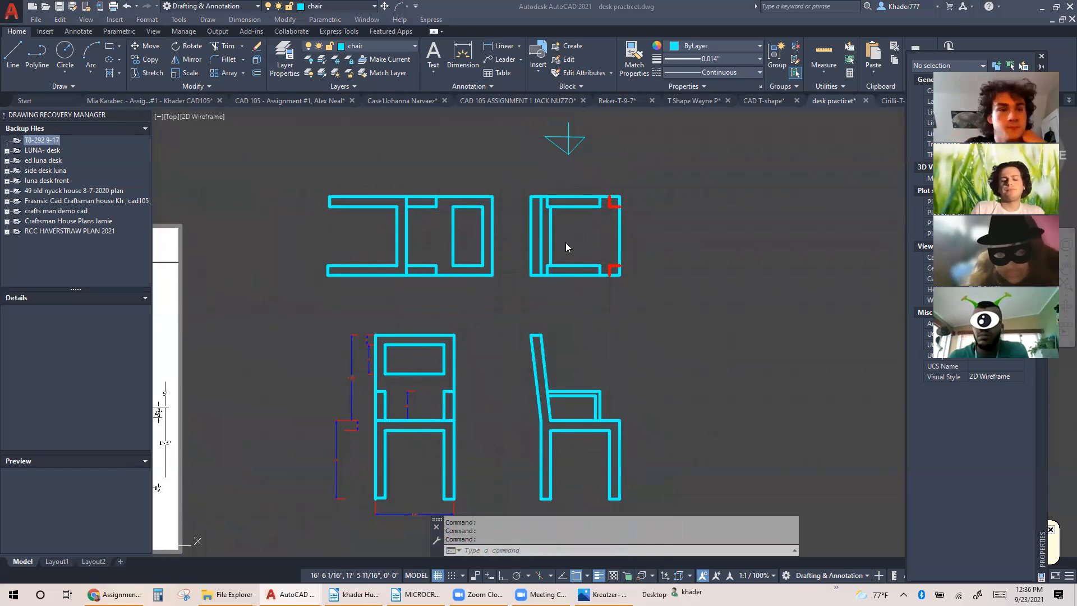
{"action": "scroll", "coordinate": [548, 259], "scroll_direction": "up", "scroll_amount": 2}
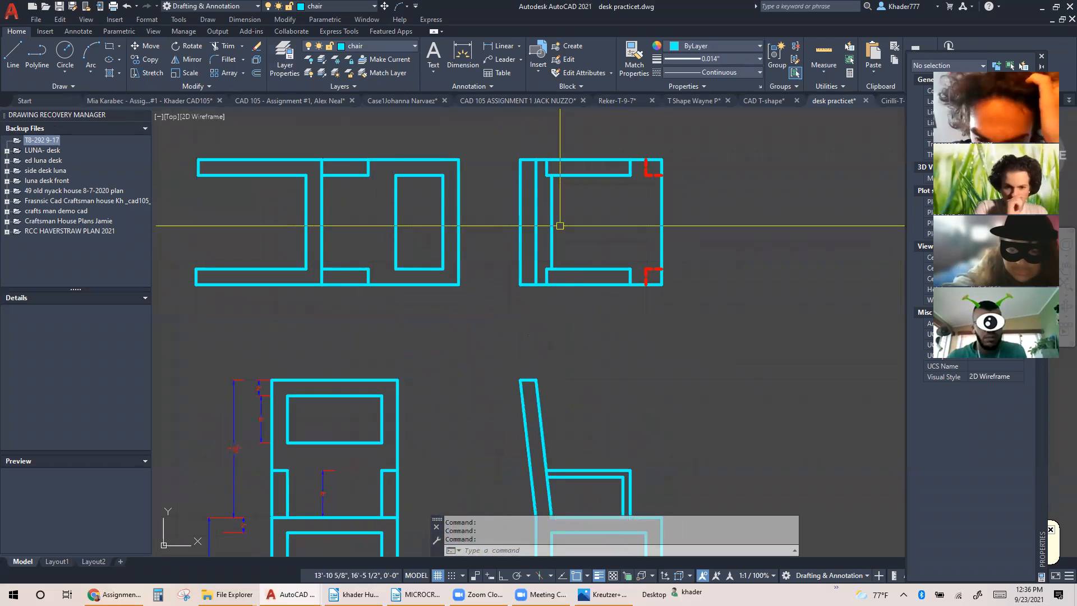
{"action": "scroll", "coordinate": [561, 234], "scroll_direction": "down", "scroll_amount": 2}
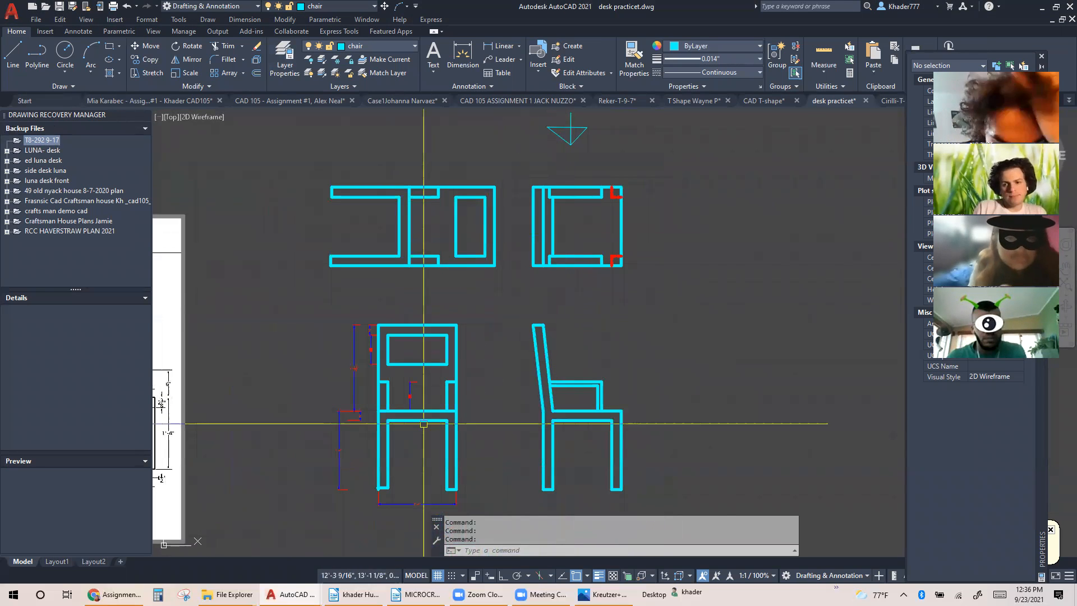
{"action": "scroll", "coordinate": [420, 415], "scroll_direction": "up", "scroll_amount": 2}
{"action": "middle_click_drag", "start_coordinate": [420, 415], "coordinate": [309, 354]}
{"action": "middle_click_drag", "start_coordinate": [564, 341], "coordinate": [534, 469]}
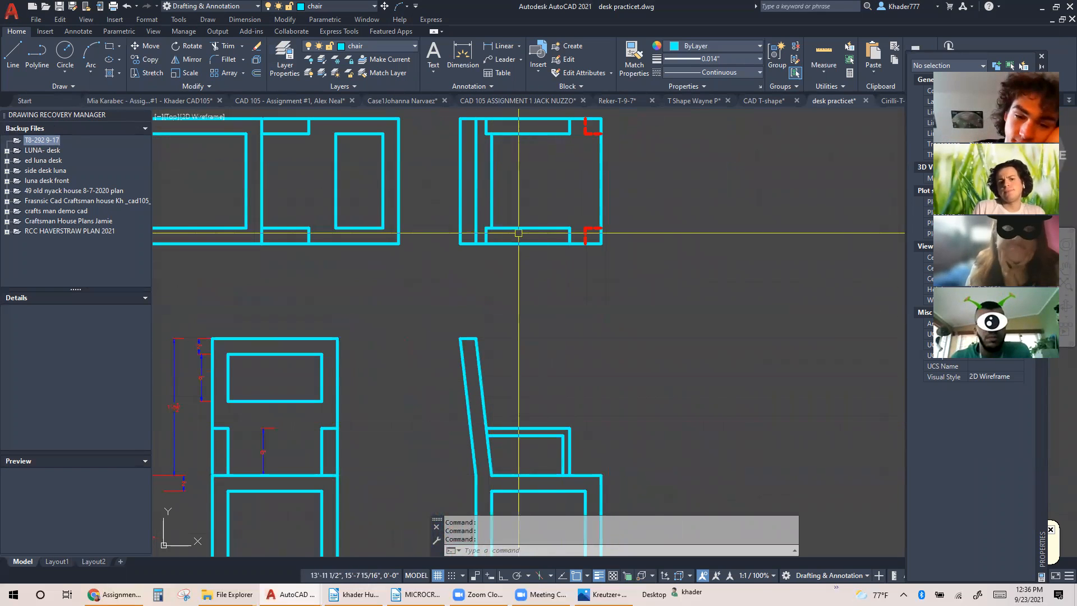
{"action": "middle_click_drag", "start_coordinate": [491, 233], "coordinate": [464, 315]}
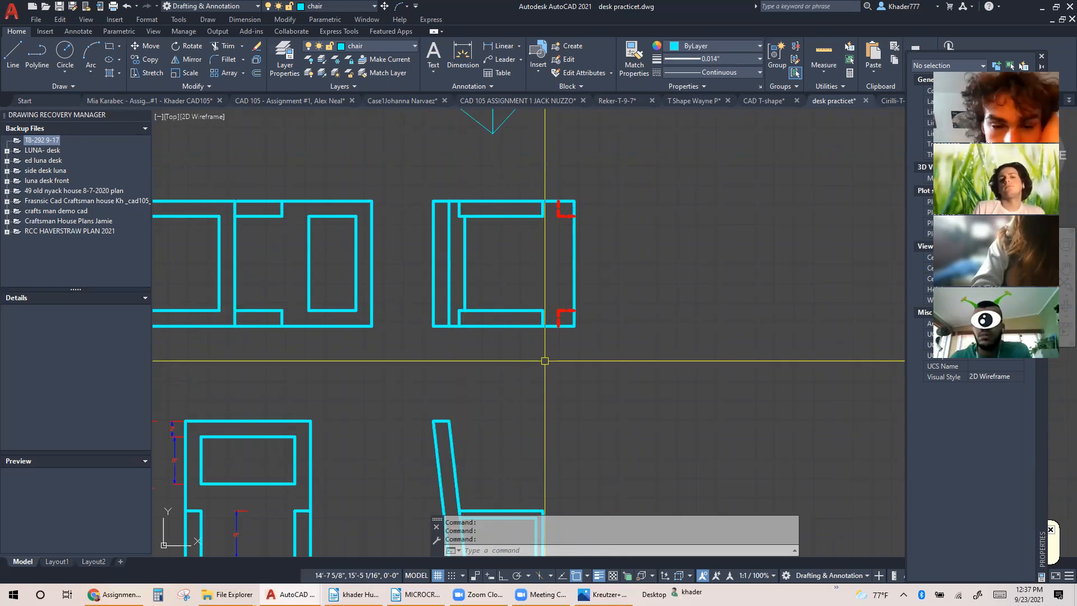
Draw a vertical line from the armrest's inner front corner in the side view up to the lower armrest's inner edge in the top view
{"action": "middle_click_drag", "start_coordinate": [544, 358], "coordinate": [549, 293]}
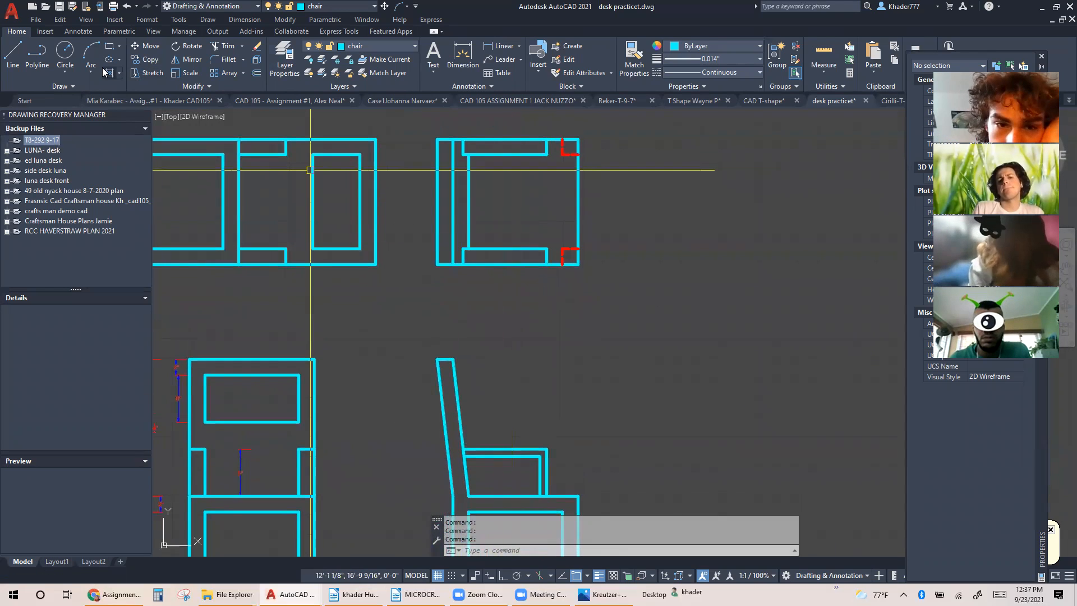
{"action": "left_click", "coordinate": [147, 59]}
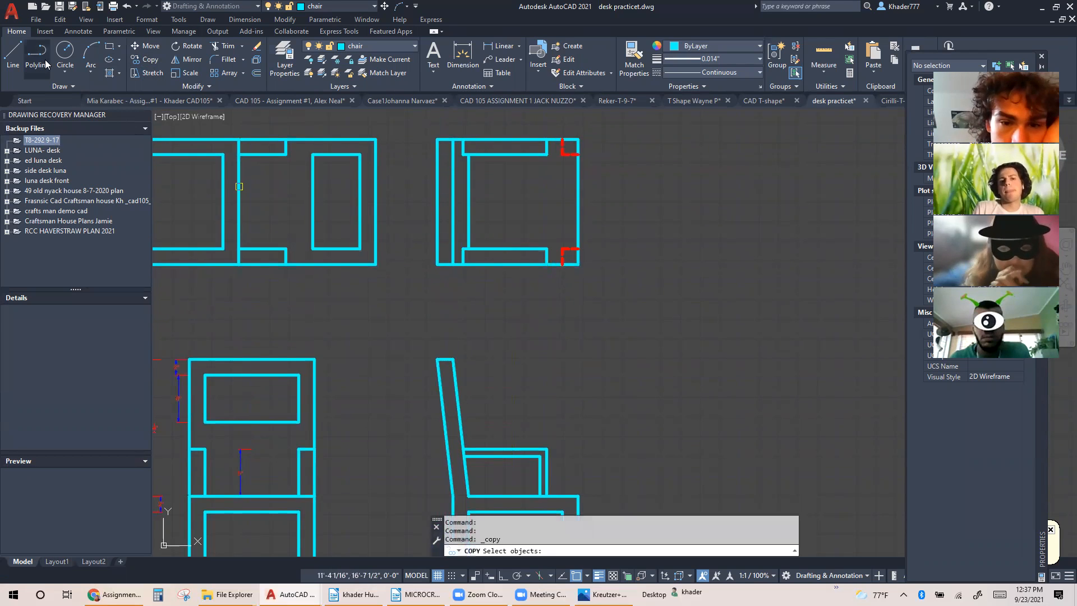
{"action": "left_click", "coordinate": [23, 50]}
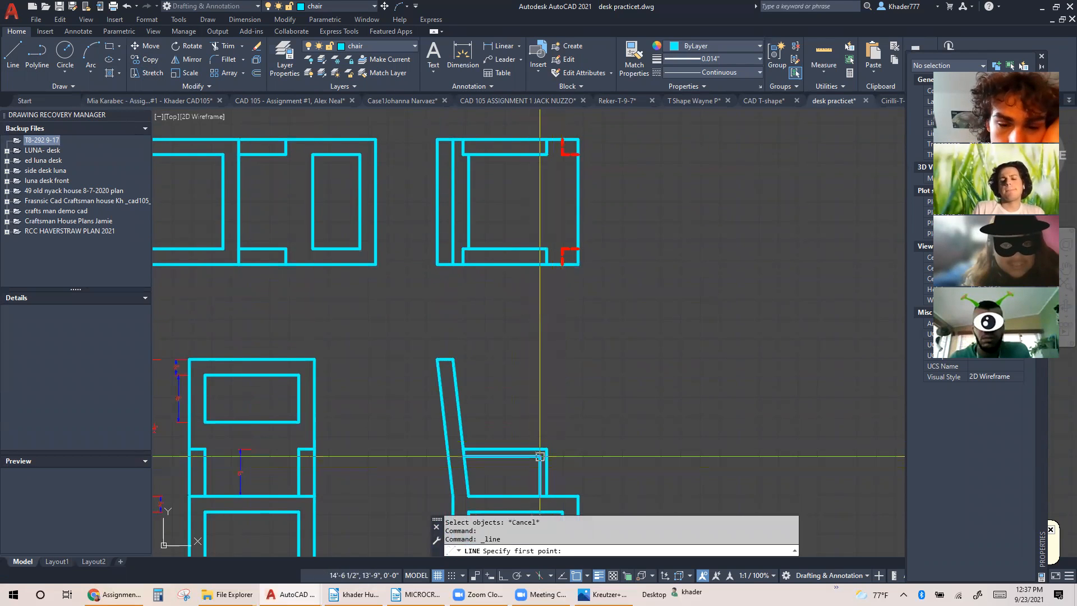
{"action": "left_click", "coordinate": [540, 455]}
{"action": "left_click", "coordinate": [539, 250]}
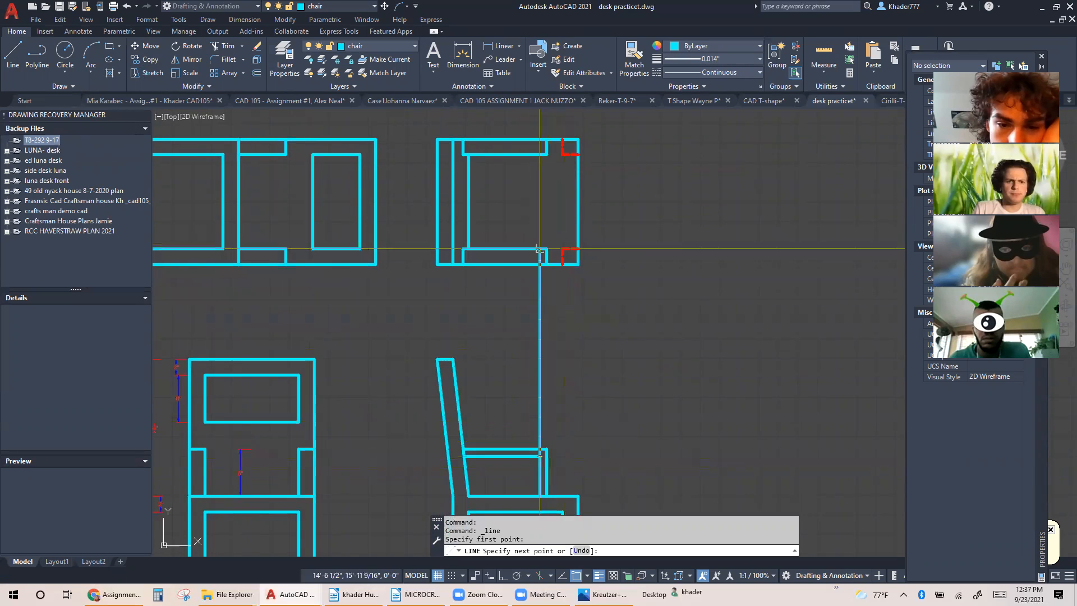
{"action": "key", "text": "Escape"}
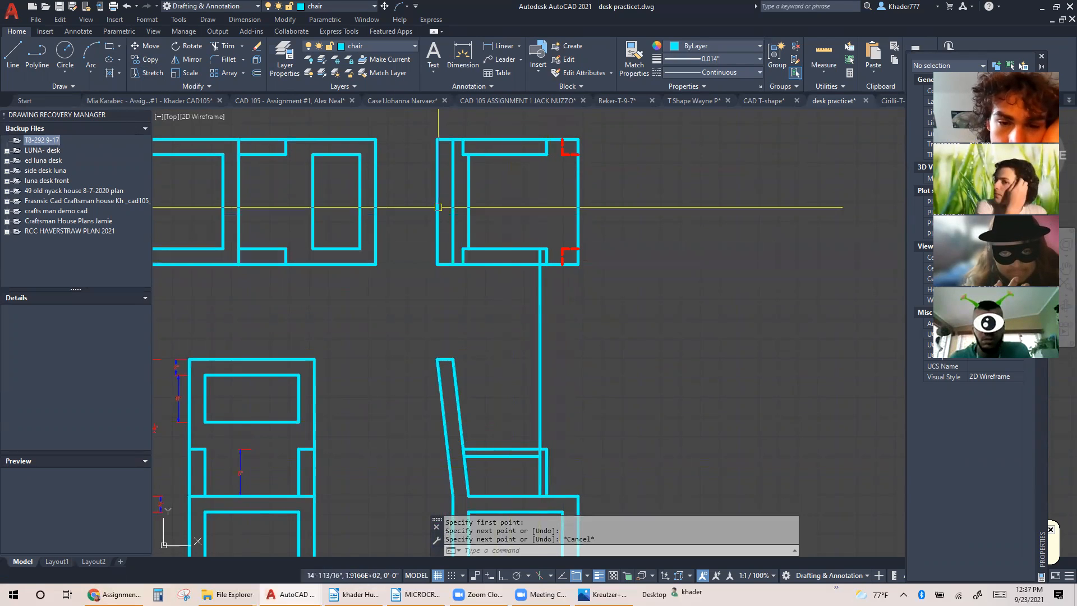
Trim the projected line between the side and top views and erase its leftover piece at the side view's armrest
{"action": "left_click", "coordinate": [222, 45]}
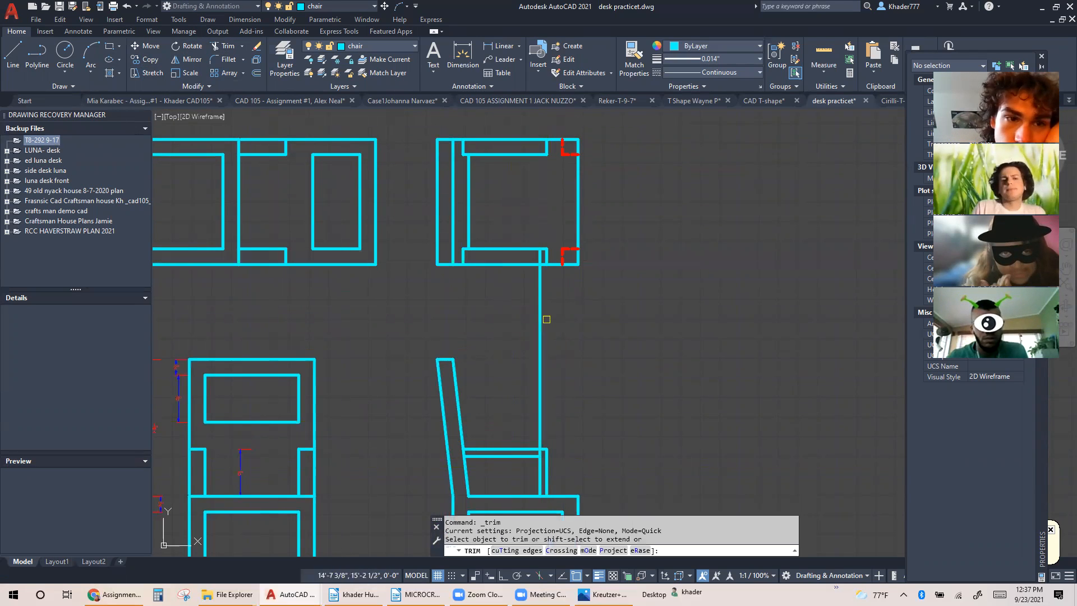
{"action": "left_click", "coordinate": [540, 314]}
{"action": "key", "text": "Escape"}
{"action": "middle_click_drag", "start_coordinate": [553, 239], "coordinate": [537, 272]}
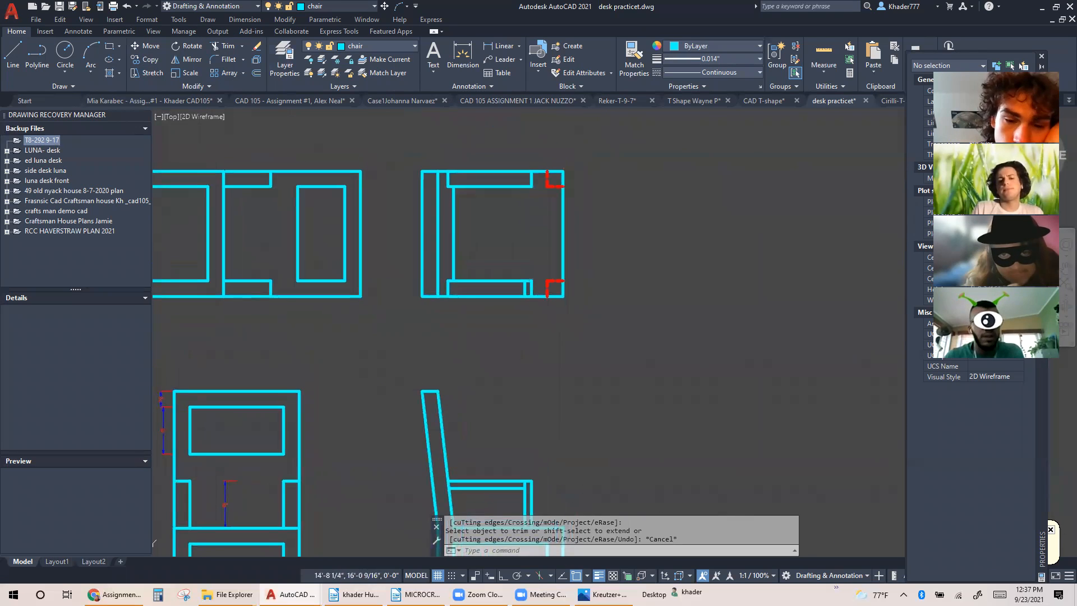
{"action": "scroll", "coordinate": [524, 486], "scroll_direction": "up", "scroll_amount": 4}
{"action": "left_click", "coordinate": [529, 484]}
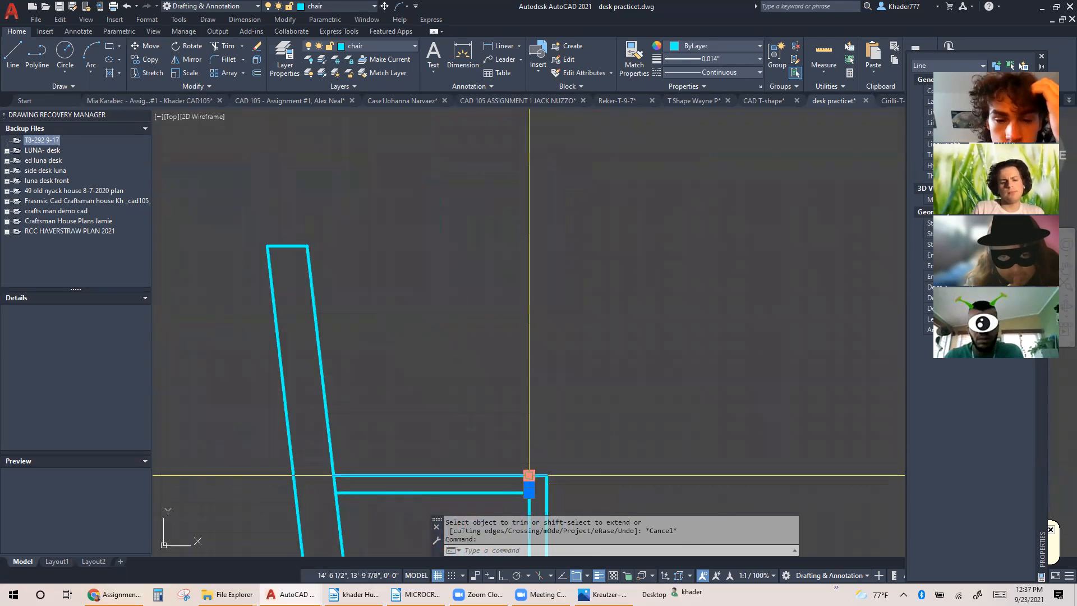
{"action": "key", "text": "Delete"}
{"action": "scroll", "coordinate": [539, 404], "scroll_direction": "down", "scroll_amount": 5}
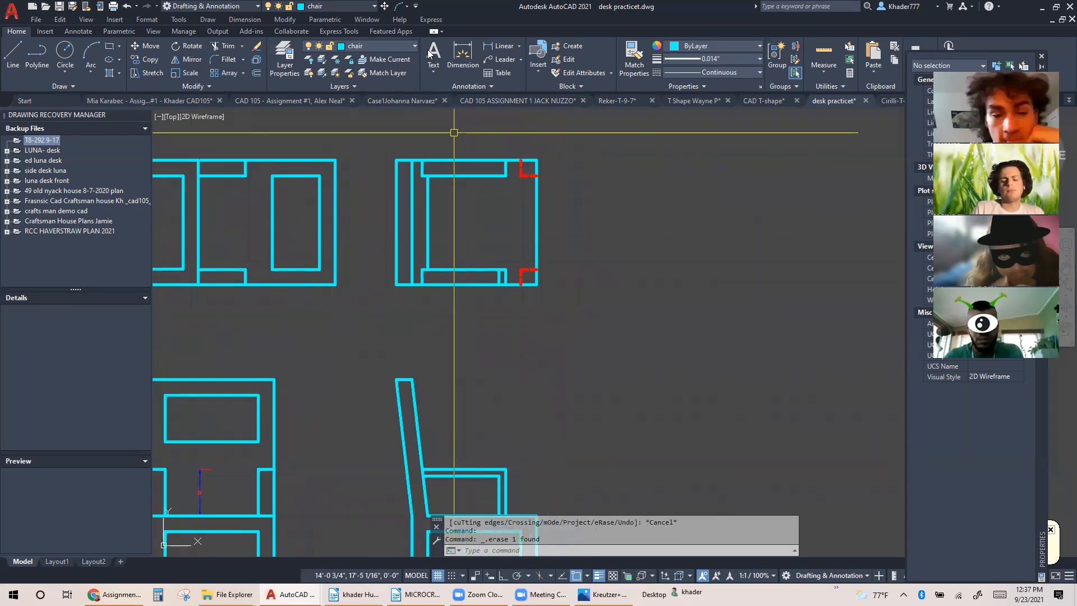
Match the red dashed front leg's properties onto the new short line in the top view's lower armrest
{"action": "left_click", "coordinate": [629, 58]}
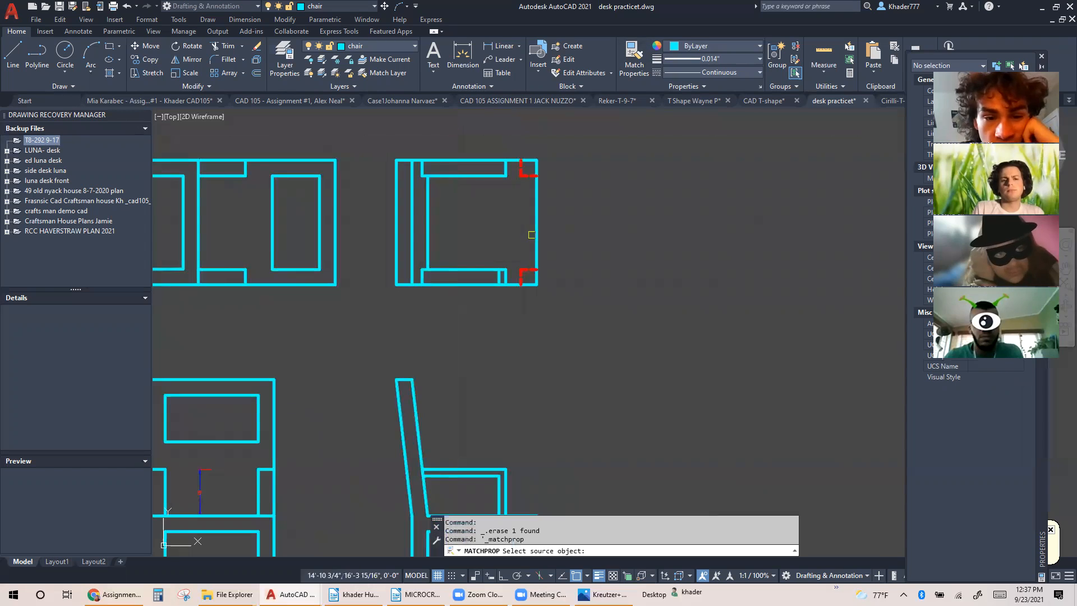
{"action": "left_click", "coordinate": [518, 277]}
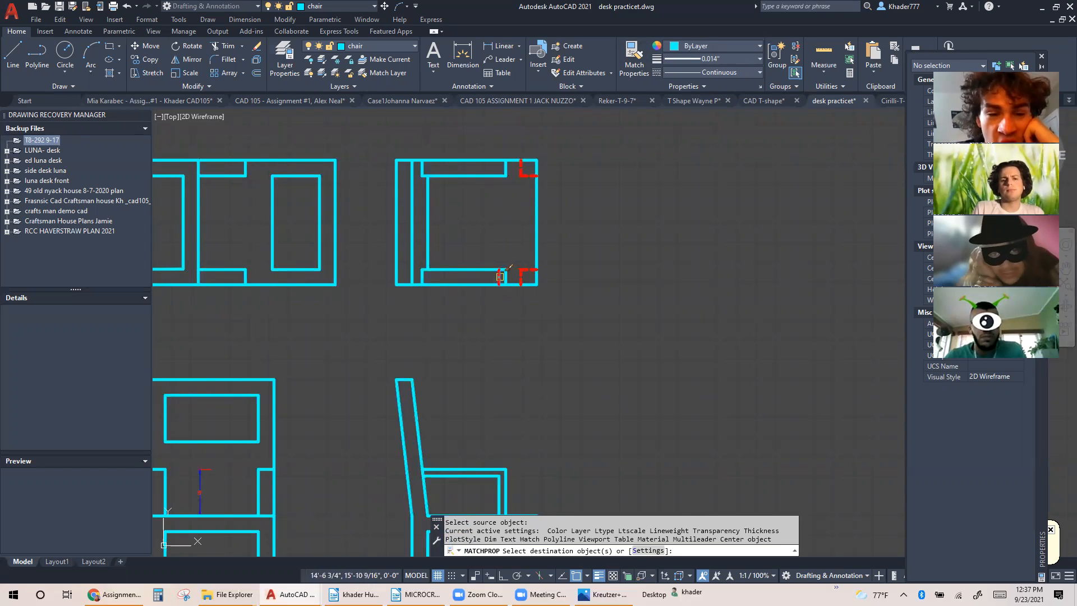
{"action": "key", "text": "Escape"}
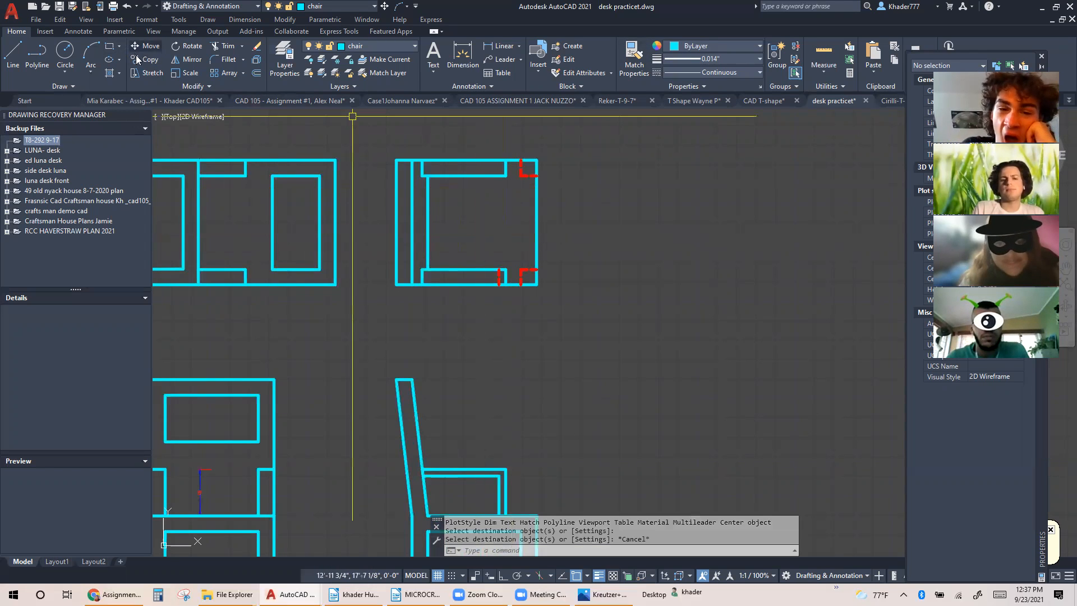
Copy the red dashed line from the lower armrest to the upper armrest, using the armrest's outer corners as reference points
{"action": "left_click", "coordinate": [137, 59]}
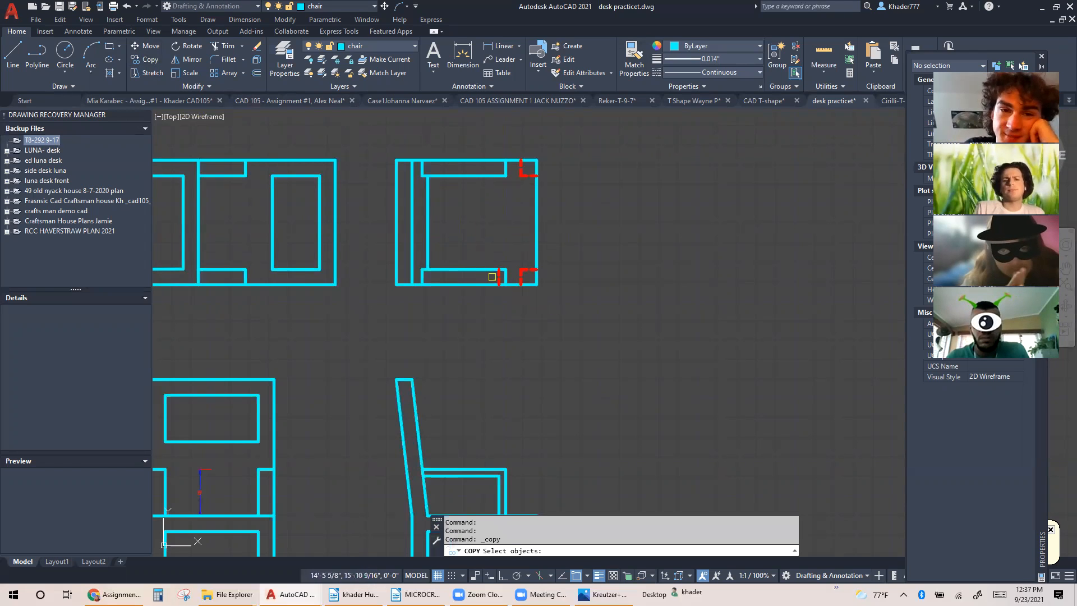
{"action": "key", "text": "Return"}
{"action": "left_click", "coordinate": [507, 270]}
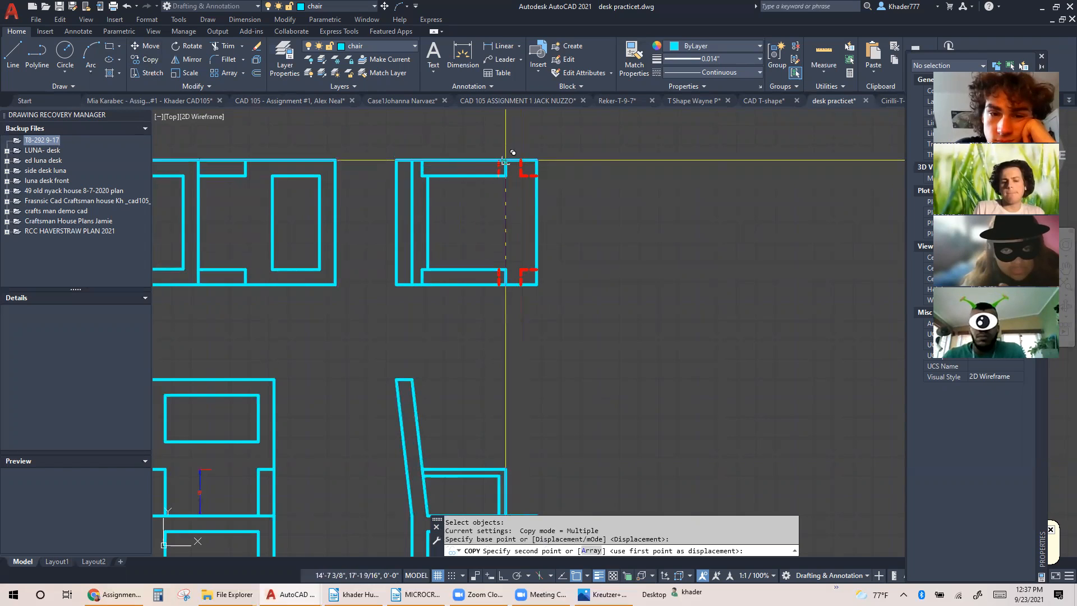
{"action": "left_click", "coordinate": [506, 160]}
{"action": "key", "text": "Escape"}
{"action": "mouse_move", "coordinate": [467, 218]}
{"action": "middle_mouse_down"}
{"action": "mouse_move", "coordinate": [495, 258]}
{"action": "mouse_move", "coordinate": [528, 270]}
{"action": "middle_mouse_up"}
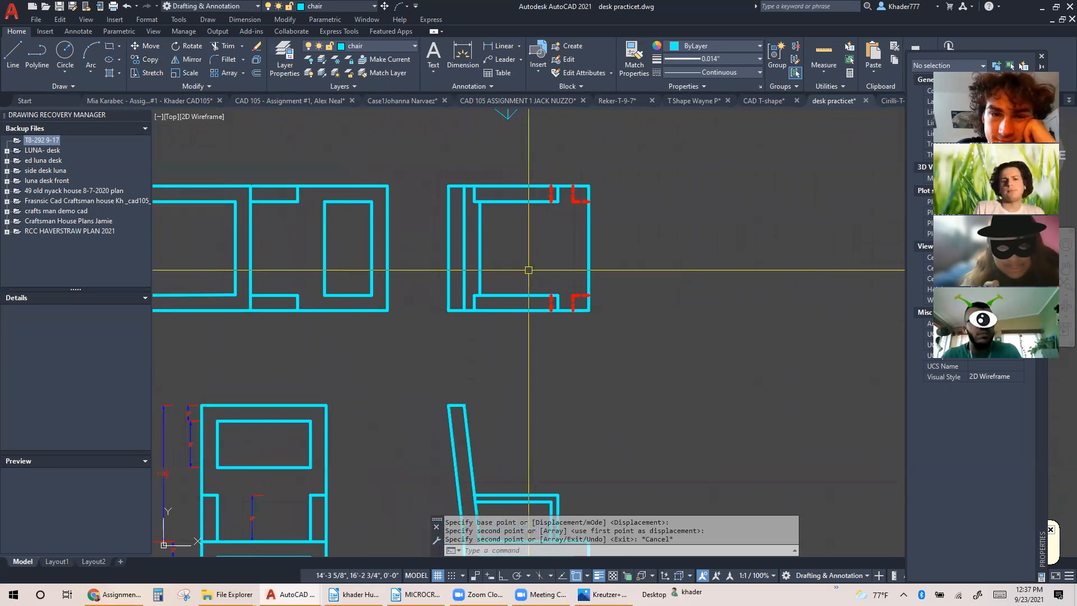
{"action": "middle_click_drag", "start_coordinate": [510, 232], "coordinate": [560, 230]}
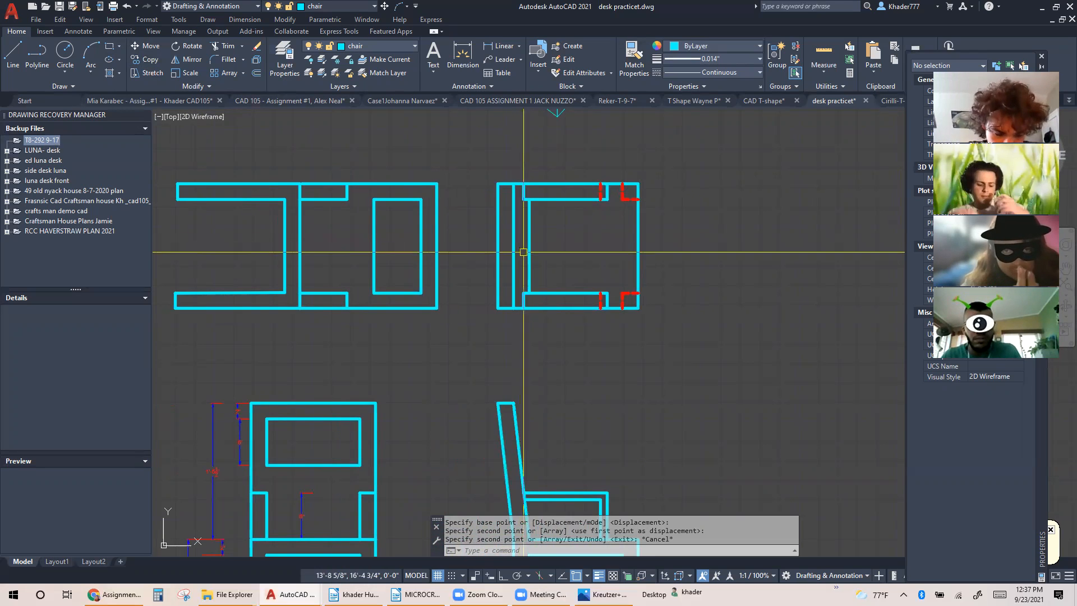
{"action": "scroll", "coordinate": [526, 236], "scroll_direction": "down", "scroll_amount": 3}
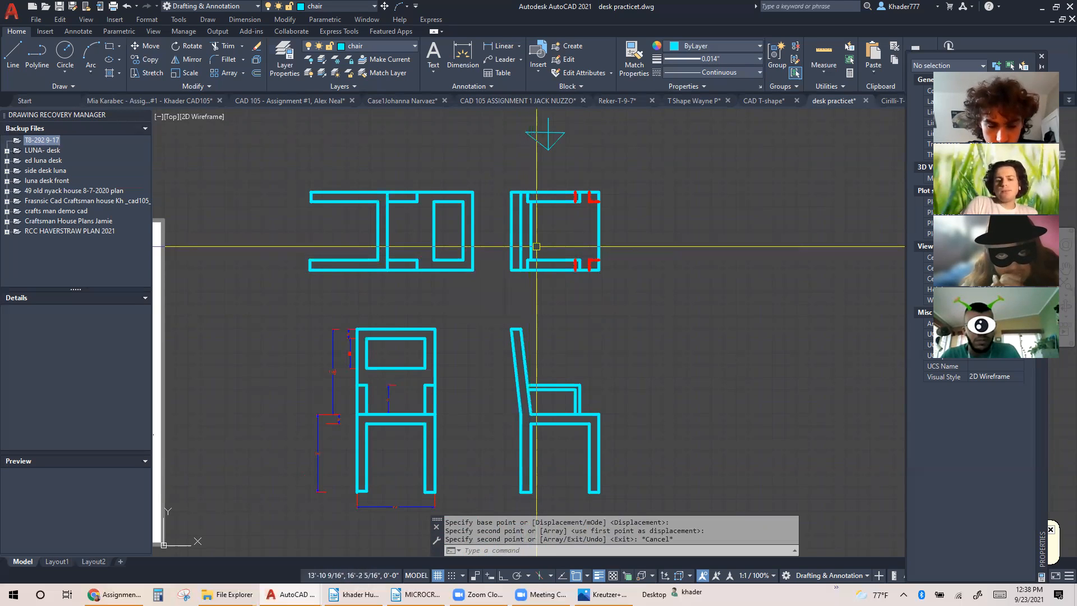
{"action": "scroll", "coordinate": [546, 238], "scroll_direction": "up", "scroll_amount": 2}
{"action": "middle_click_drag", "start_coordinate": [548, 238], "coordinate": [543, 192]}
Set the color of the whole rotated front view beside the top view to Blue and its lineweight to 0.005"
{"action": "scroll", "coordinate": [535, 225], "scroll_direction": "down", "scroll_amount": 2}
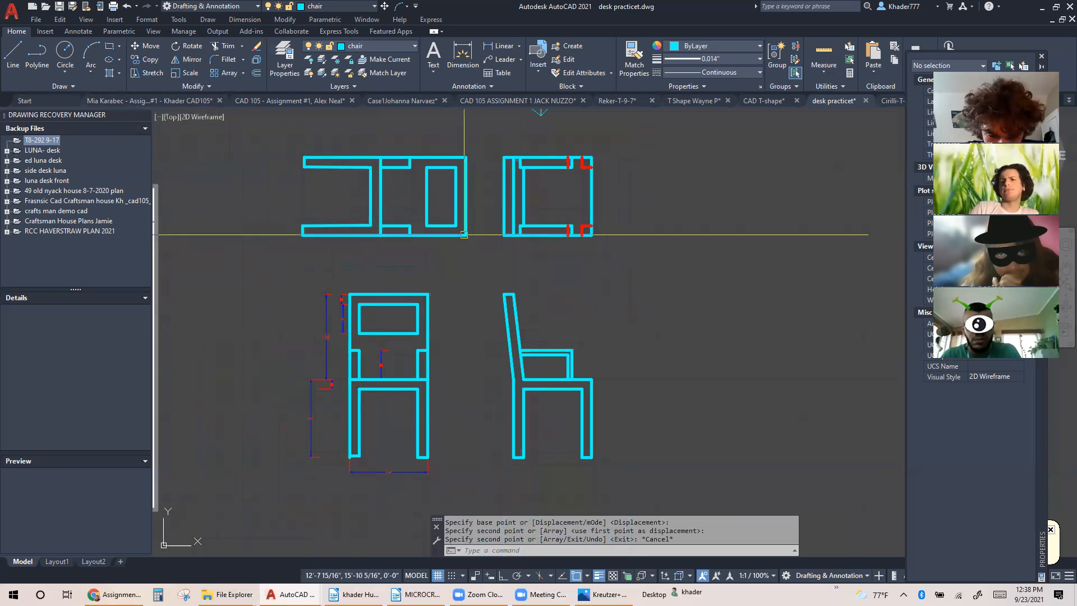
{"action": "left_click", "coordinate": [290, 142]}
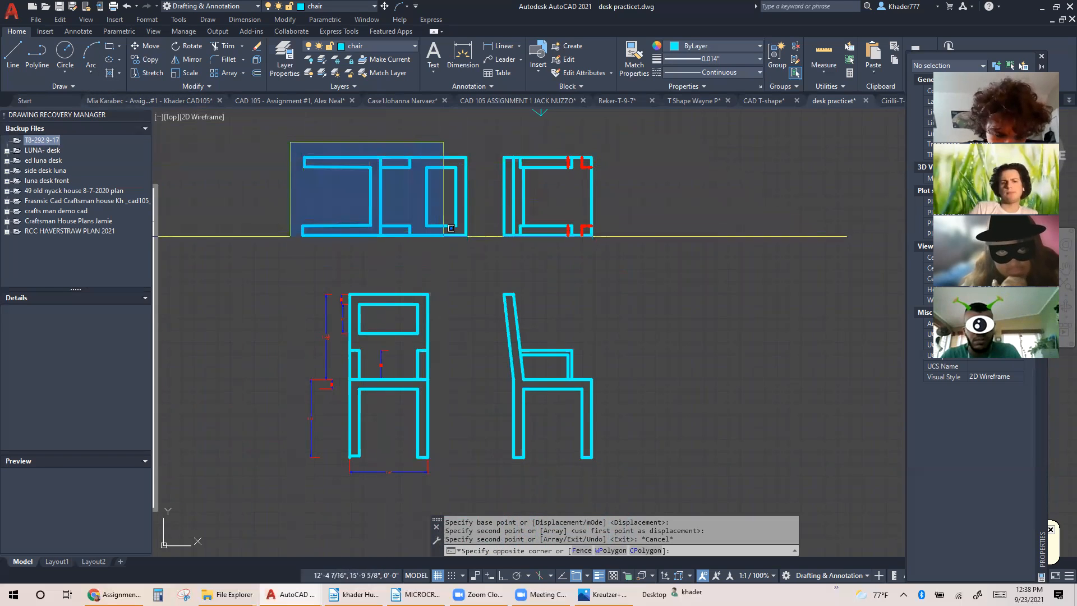
{"action": "left_click", "coordinate": [477, 238]}
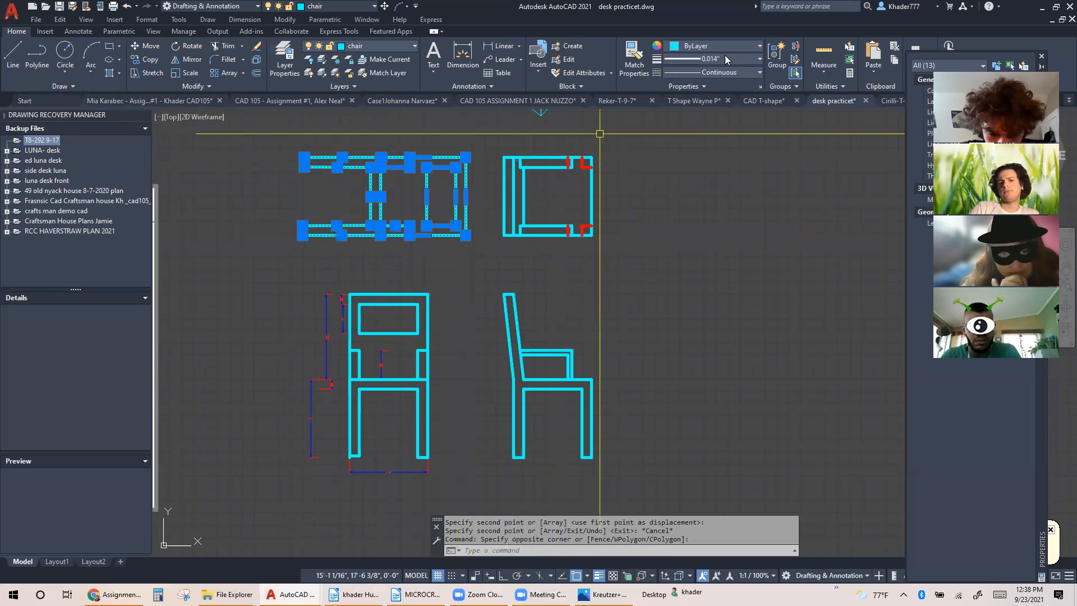
{"action": "left_click", "coordinate": [730, 50]}
{"action": "left_click", "coordinate": [711, 158]}
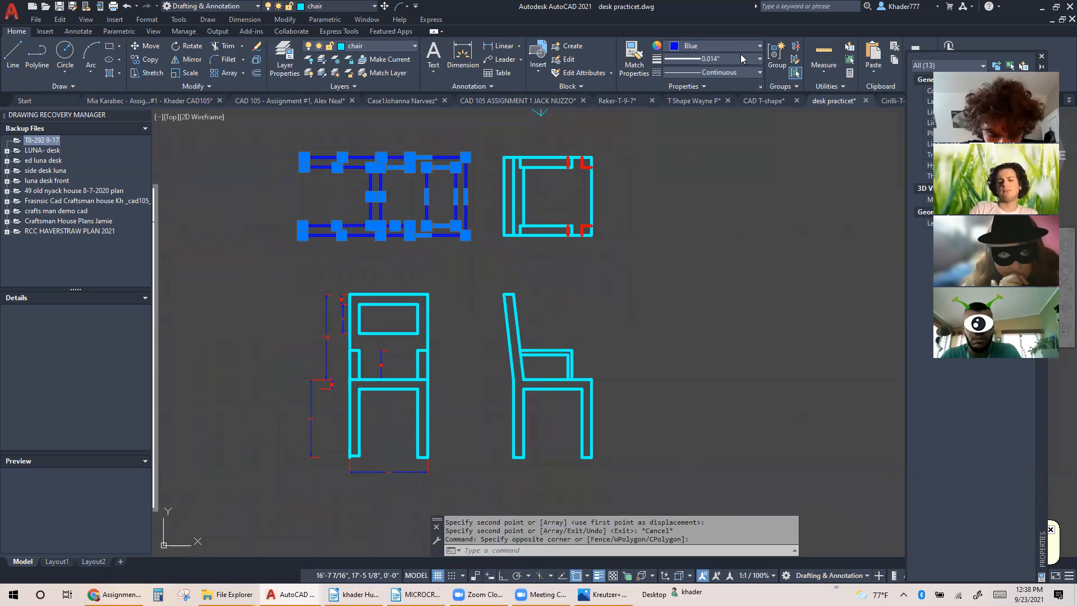
{"action": "left_click", "coordinate": [740, 57]}
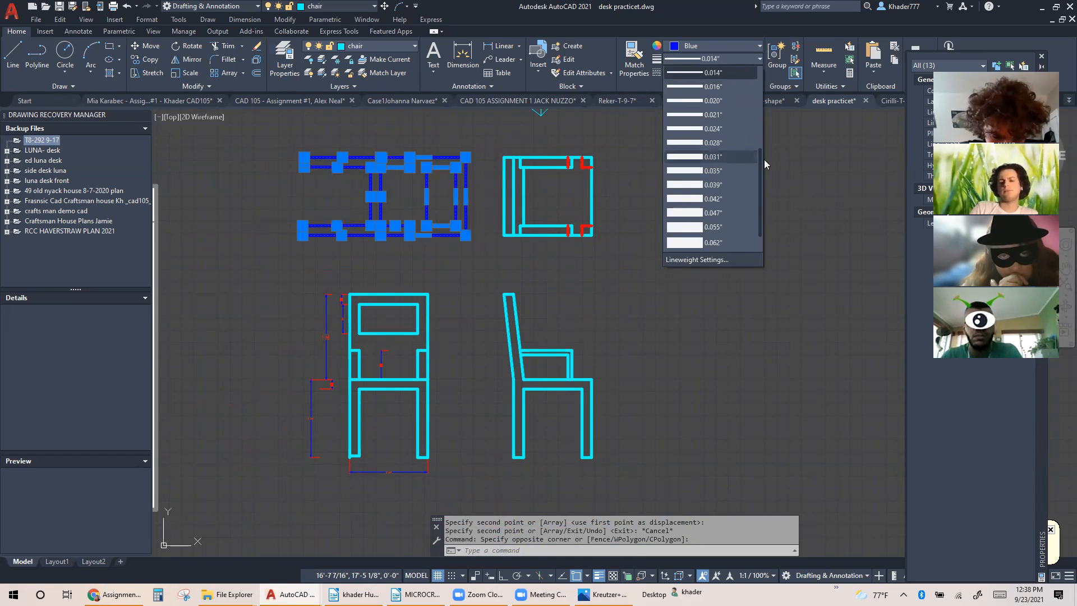
{"action": "left_click_drag", "start_coordinate": [761, 159], "coordinate": [757, 120]}
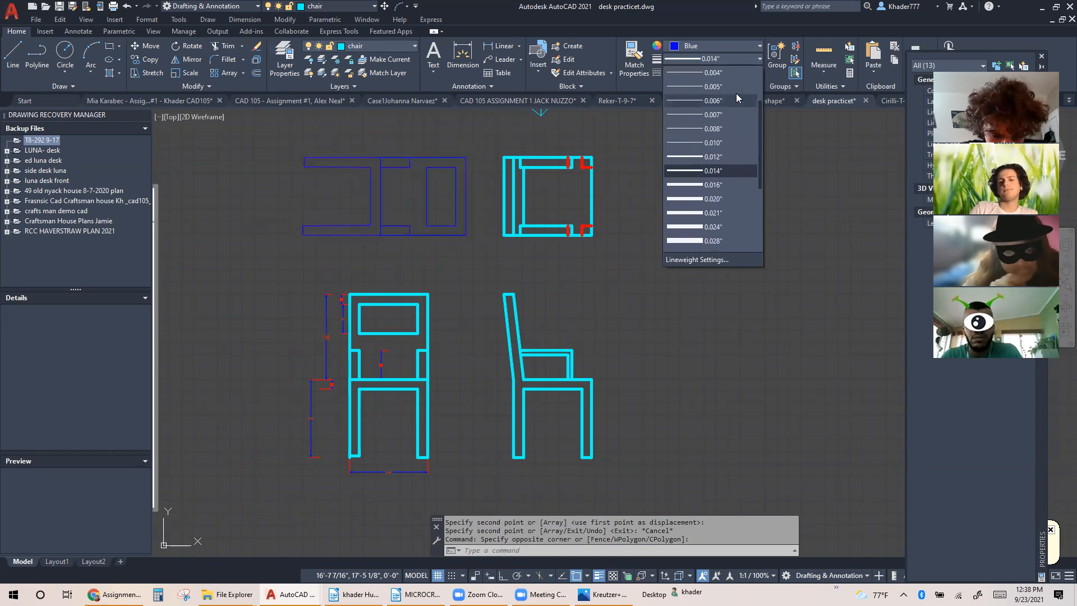
{"action": "left_click", "coordinate": [736, 88]}
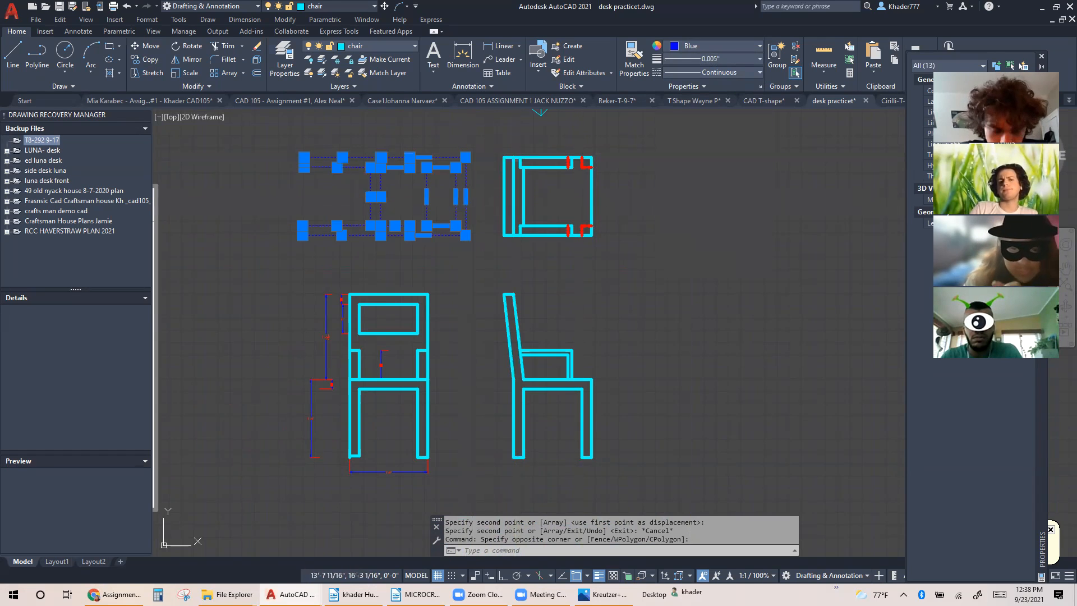
{"action": "key", "text": "Escape"}
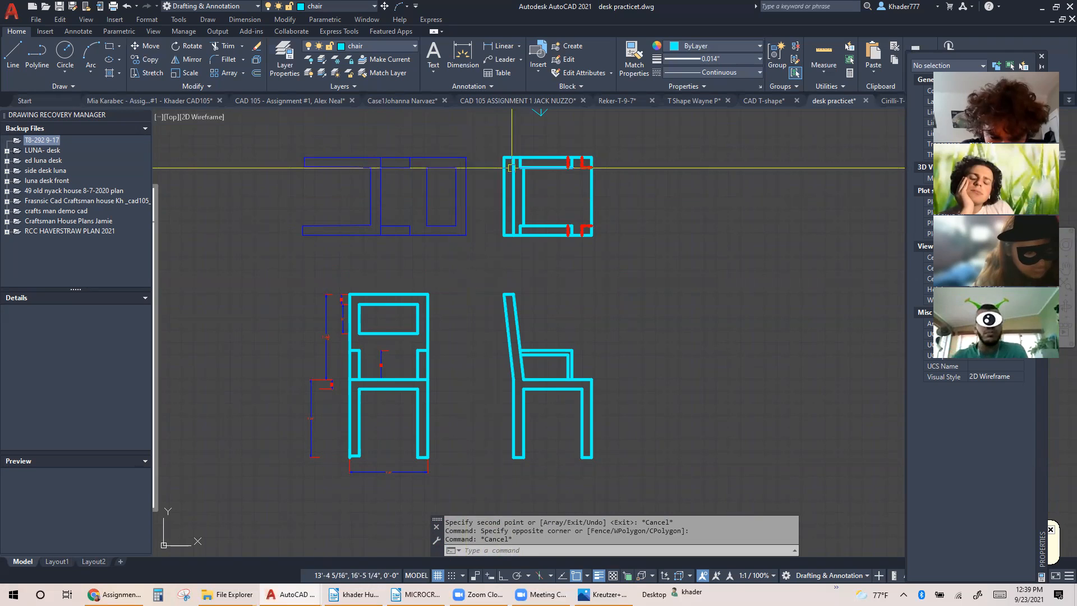
{"action": "middle_click_drag", "start_coordinate": [608, 245], "coordinate": [619, 273]}
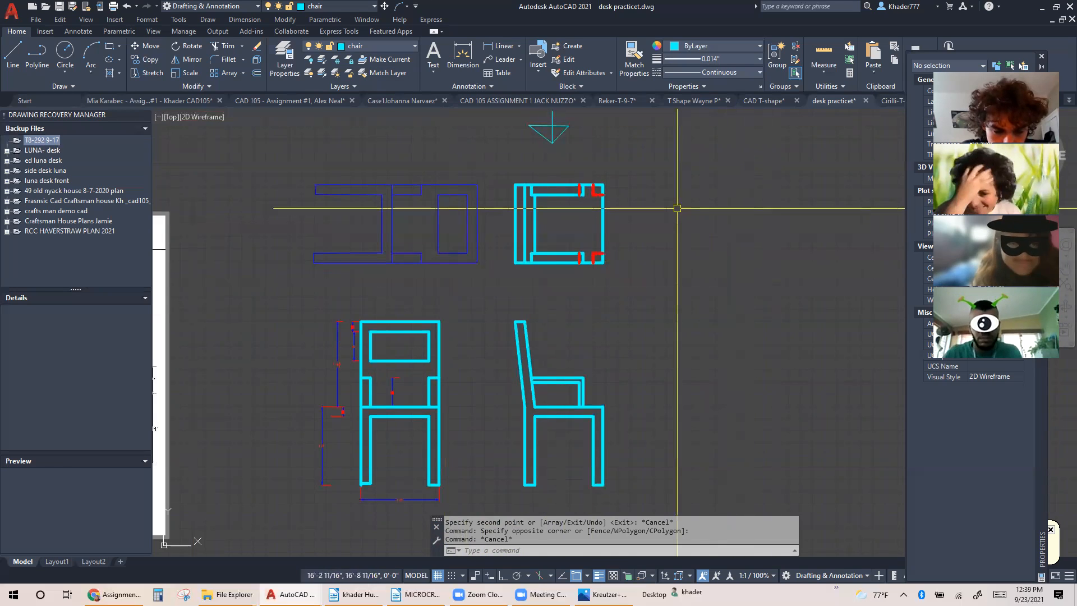
{"action": "left_click", "coordinate": [924, 346]}
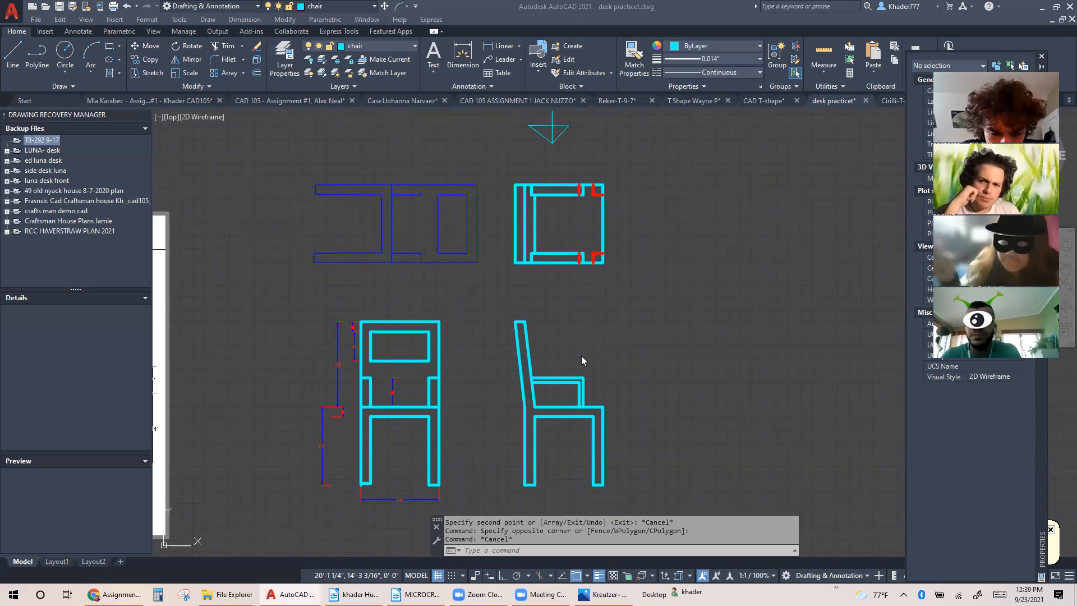
{"action": "mouse_move", "coordinate": [288, 325]}
{"action": "middle_mouse_down"}
{"action": "mouse_move", "coordinate": [556, 305]}
{"action": "mouse_move", "coordinate": [645, 273]}
{"action": "middle_mouse_up"}
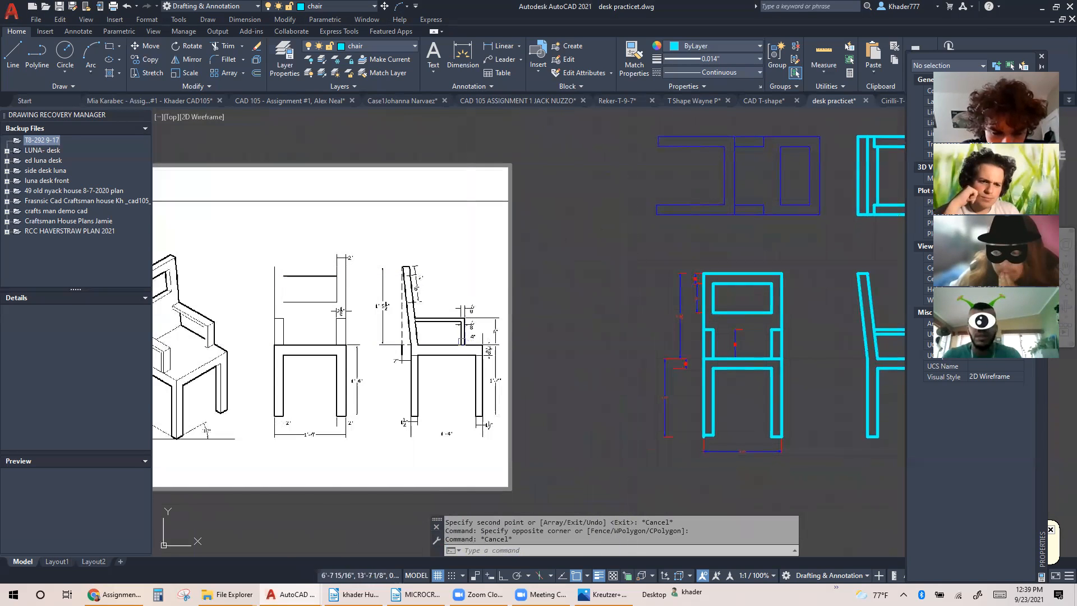
{"action": "mouse_move", "coordinate": [561, 343]}
{"action": "middle_mouse_down"}
{"action": "mouse_move", "coordinate": [343, 327]}
{"action": "mouse_move", "coordinate": [312, 348]}
{"action": "mouse_move", "coordinate": [488, 353]}
{"action": "mouse_move", "coordinate": [333, 354]}
{"action": "middle_mouse_up"}
{"action": "scroll", "coordinate": [470, 392], "scroll_direction": "up", "scroll_amount": 4}
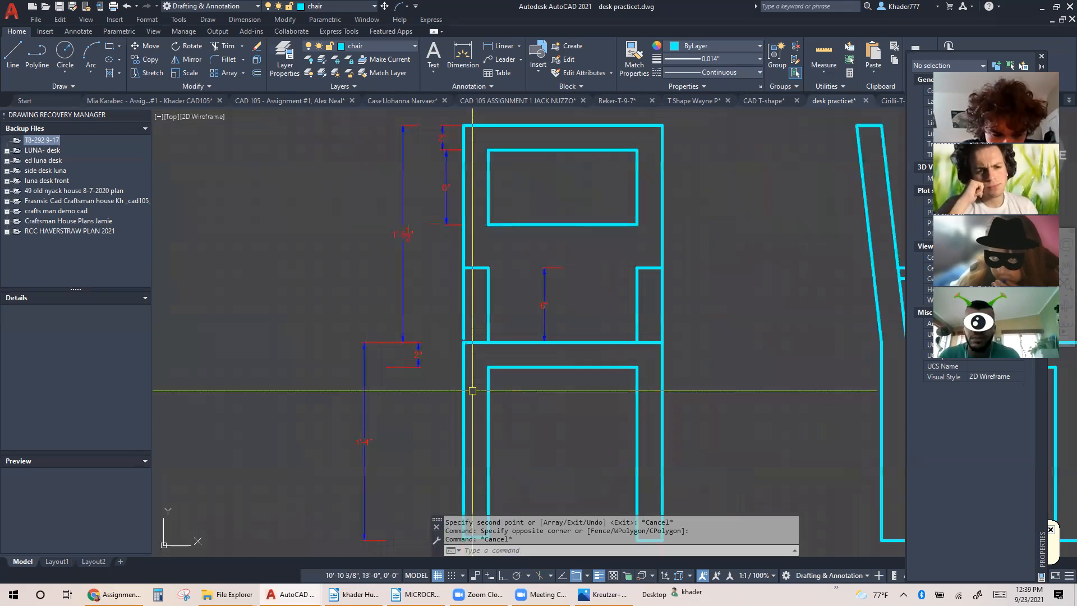
{"action": "middle_click_drag", "start_coordinate": [455, 387], "coordinate": [435, 384]}
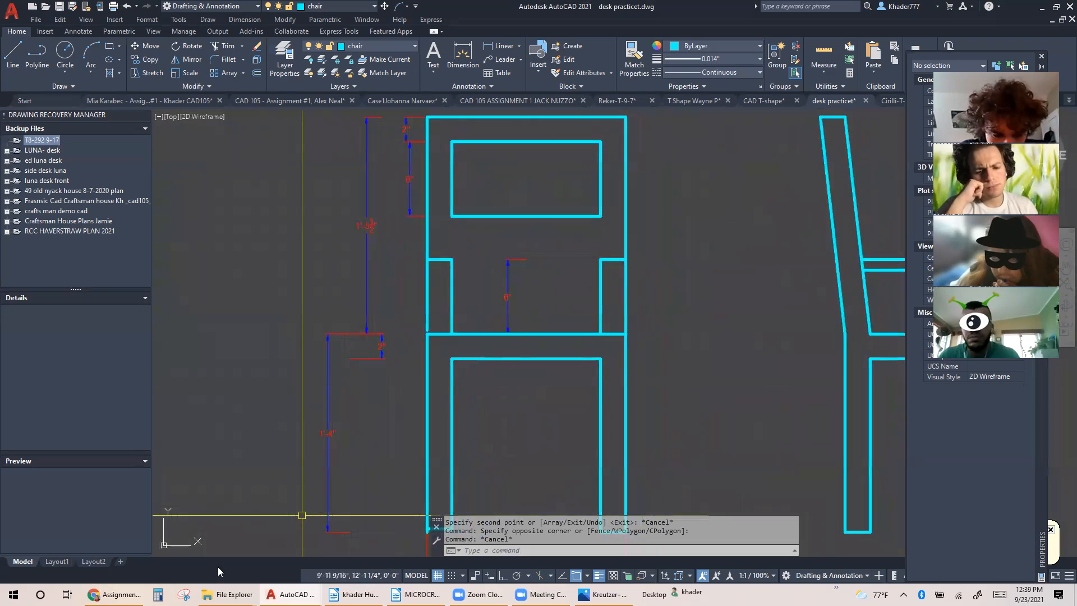
Leave model space to view the Layout1 sheet and switch to the Layout2 sheet
{"action": "left_click", "coordinate": [57, 561]}
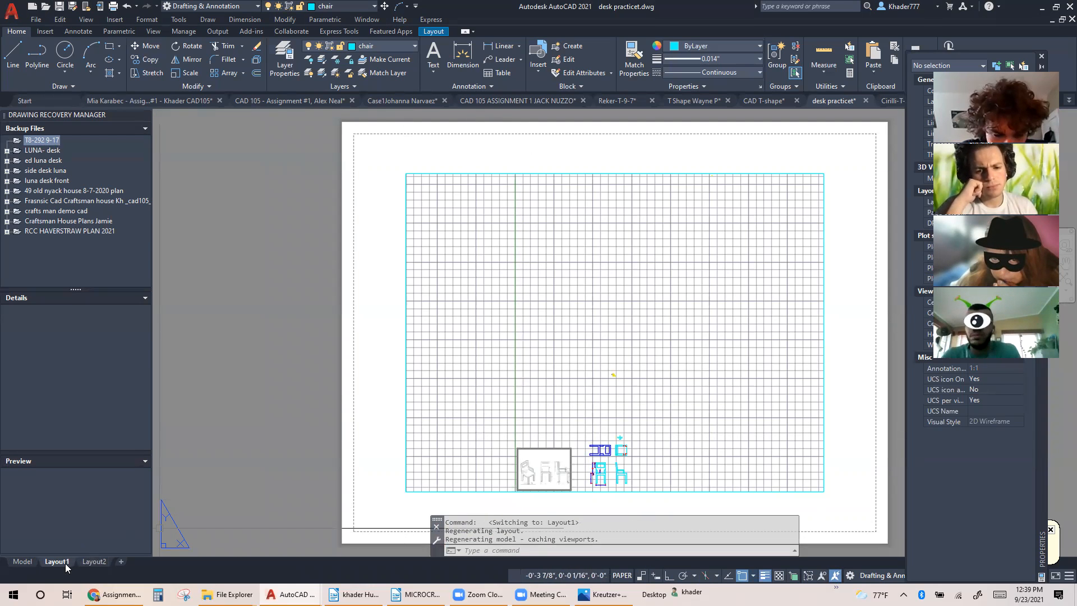
{"action": "left_click", "coordinate": [90, 562]}
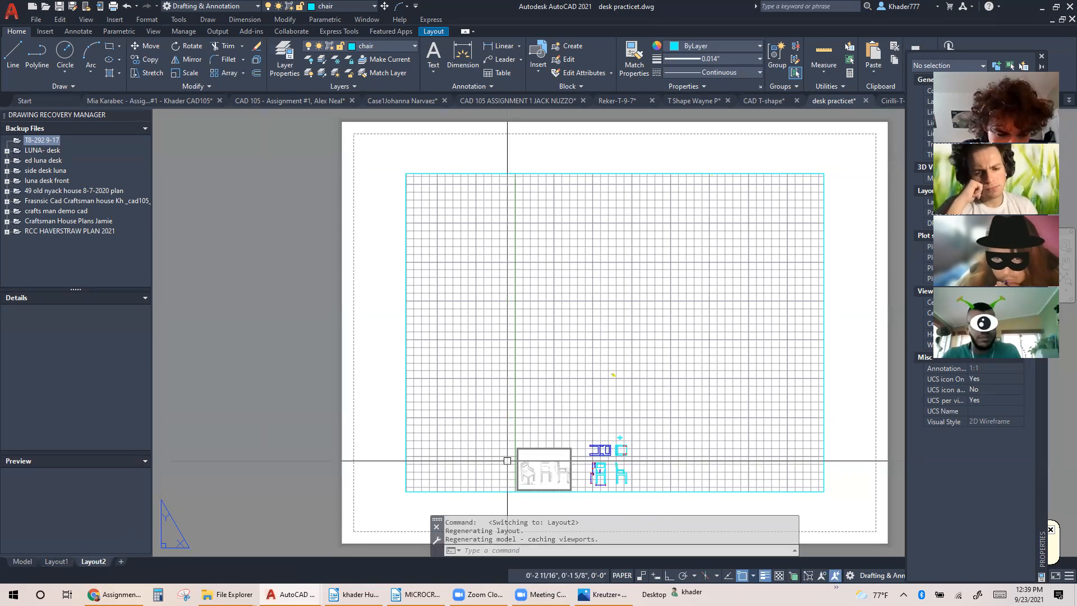
Activate the Layout2 viewport and frame the chair's front, side, top and rotated helper views in it
{"action": "scroll", "coordinate": [533, 444], "scroll_direction": "up", "scroll_amount": 3}
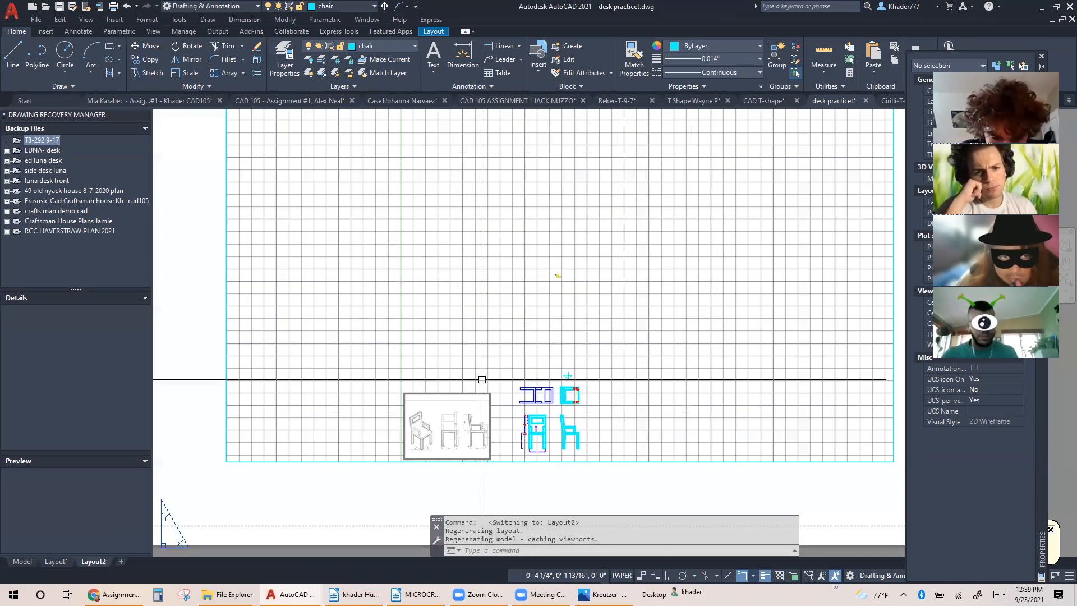
{"action": "double_click", "coordinate": [482, 379]}
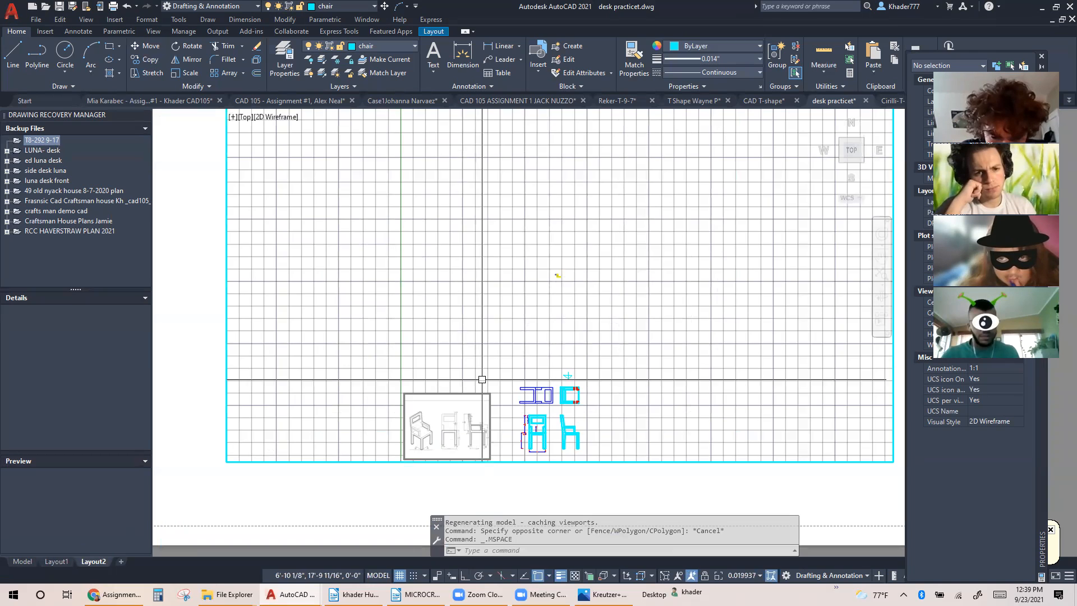
{"action": "scroll", "coordinate": [481, 379], "scroll_direction": "up", "scroll_amount": 2}
{"action": "middle_click_drag", "start_coordinate": [482, 379], "coordinate": [368, 248]}
{"action": "scroll", "coordinate": [403, 272], "scroll_direction": "up", "scroll_amount": 4}
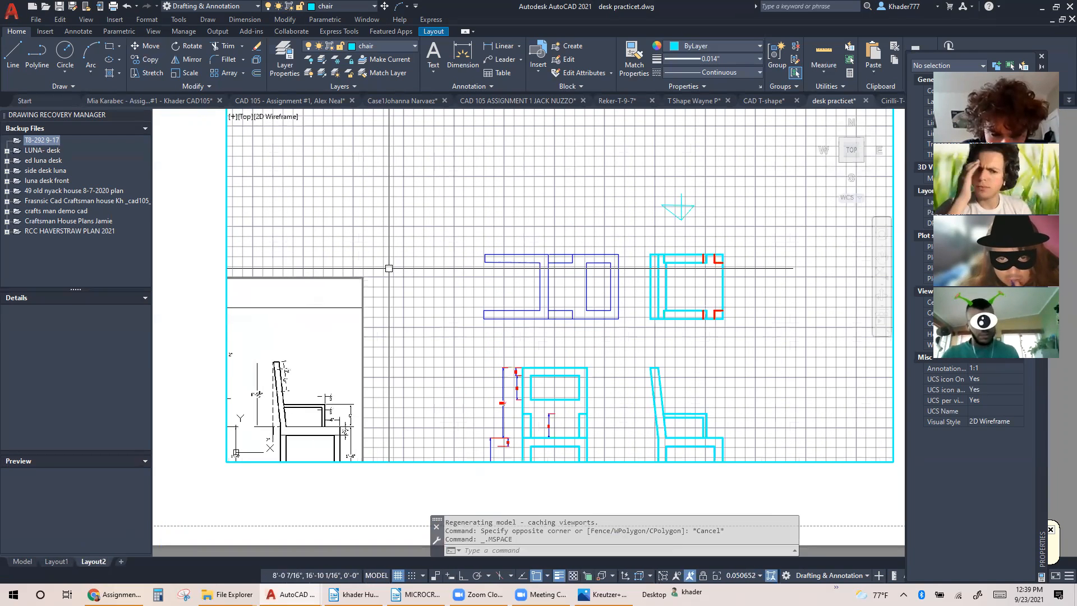
{"action": "middle_click_drag", "start_coordinate": [415, 304], "coordinate": [344, 202]}
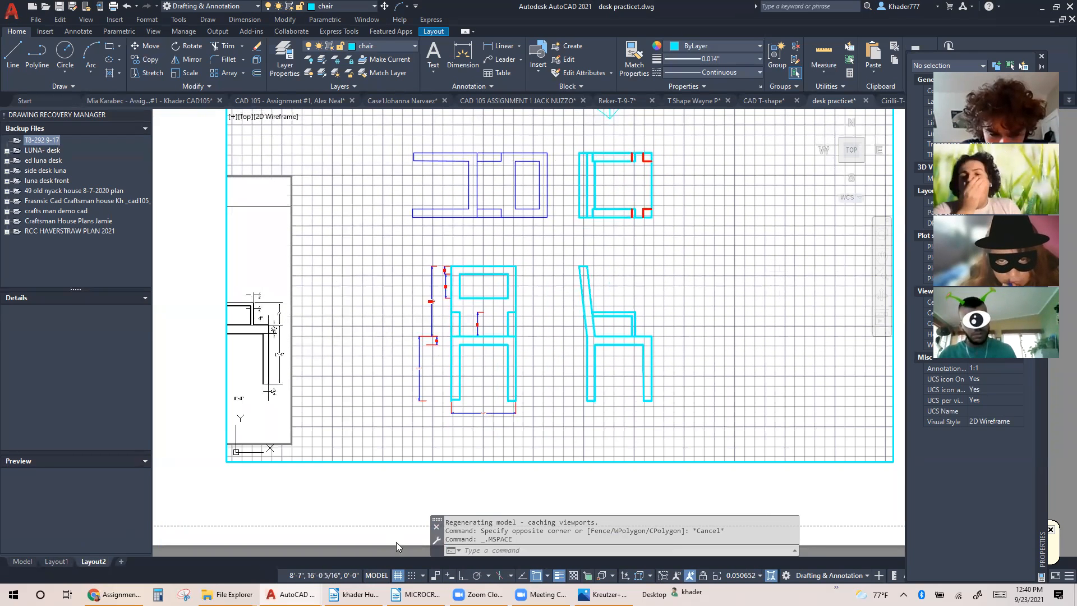
Turn off the grid in the Layout2 viewport, enlarge the chair views slightly, and return to paper space
{"action": "left_click", "coordinate": [403, 575]}
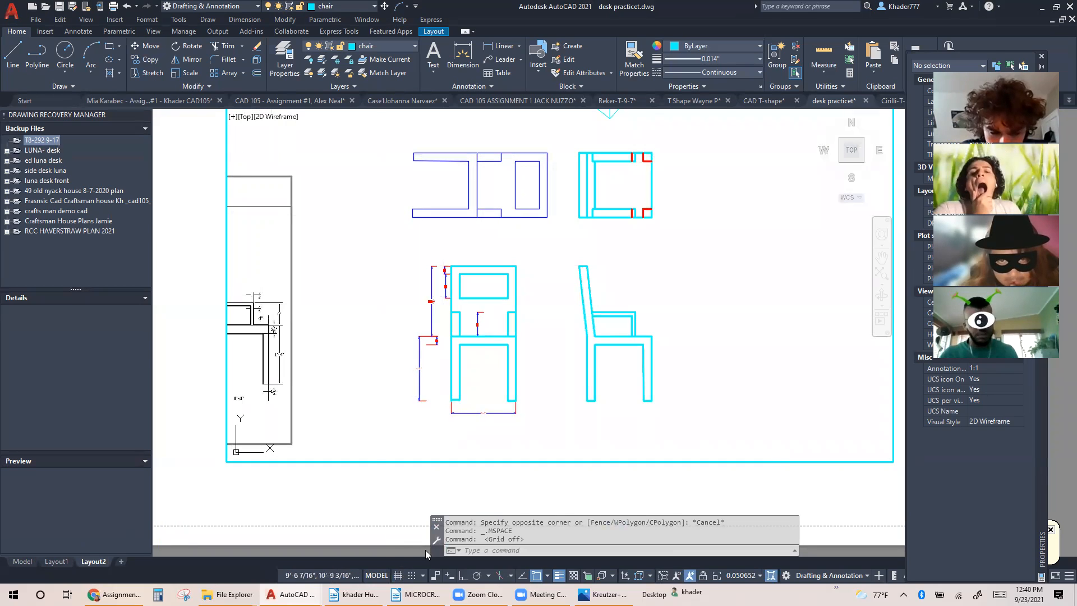
{"action": "scroll", "coordinate": [392, 366], "scroll_direction": "up", "scroll_amount": 2}
{"action": "middle_click_drag", "start_coordinate": [390, 368], "coordinate": [250, 352]}
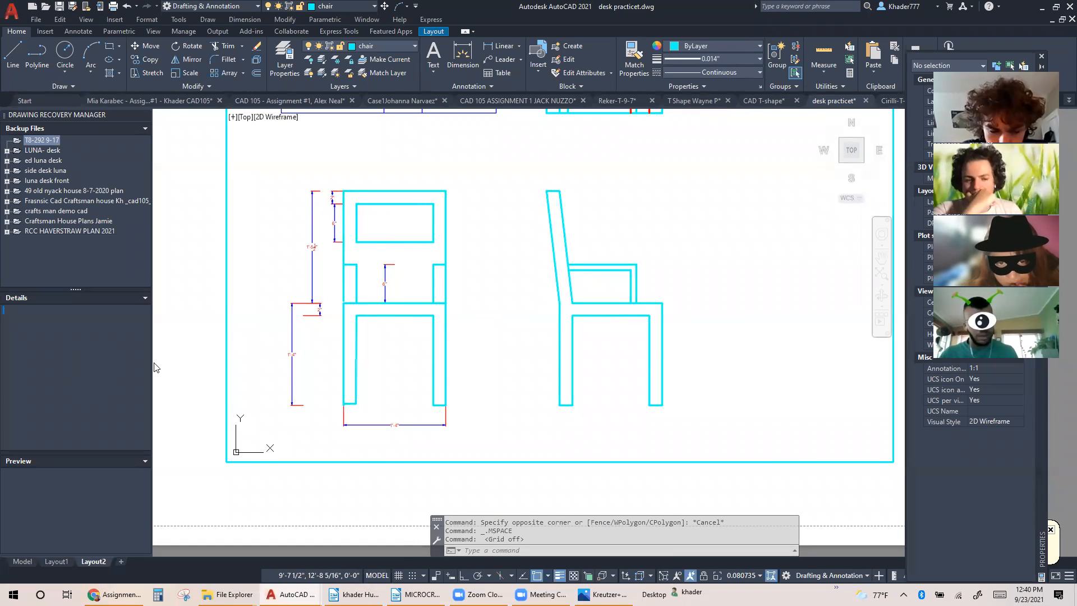
{"action": "double_click", "coordinate": [174, 367]}
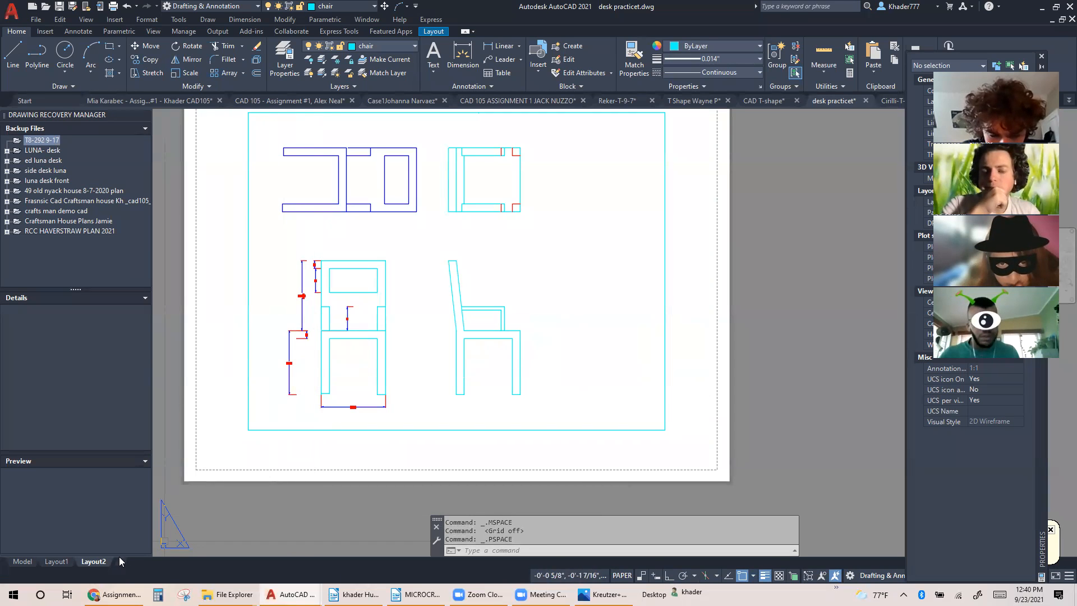
Modify Layout2's page setup to use the cad10517.ctb plot style table and display plot styles
{"action": "right_click", "coordinate": [102, 563]}
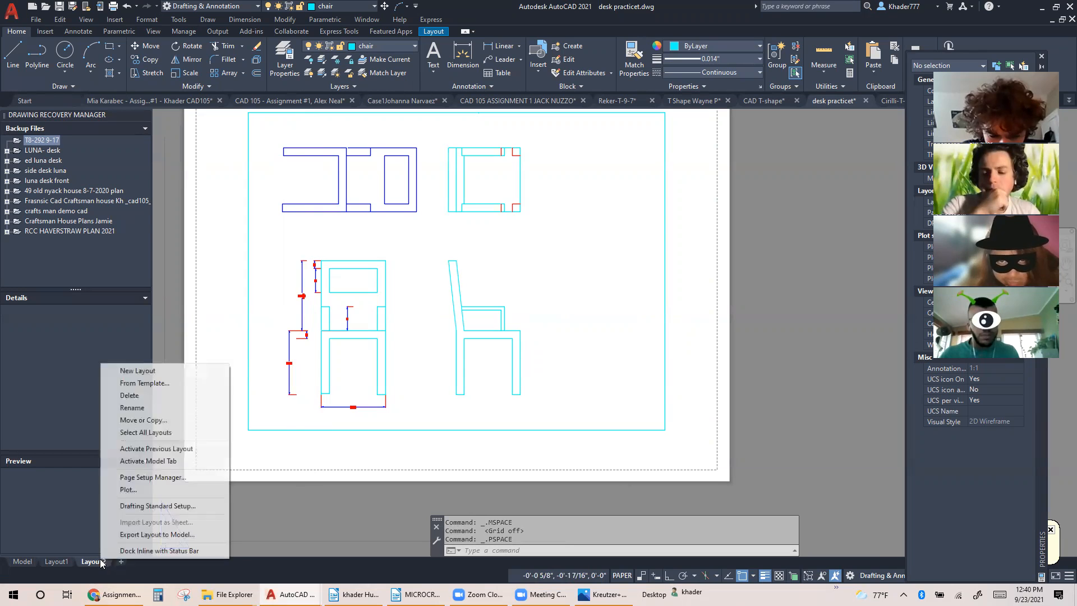
{"action": "left_click", "coordinate": [152, 477]}
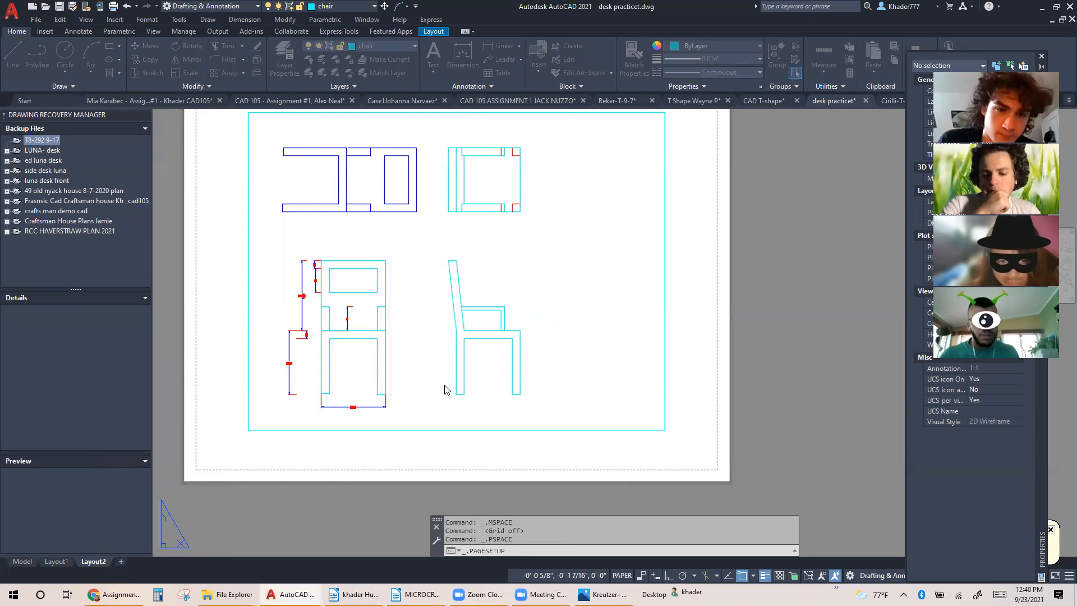
{"action": "left_click", "coordinate": [534, 241]}
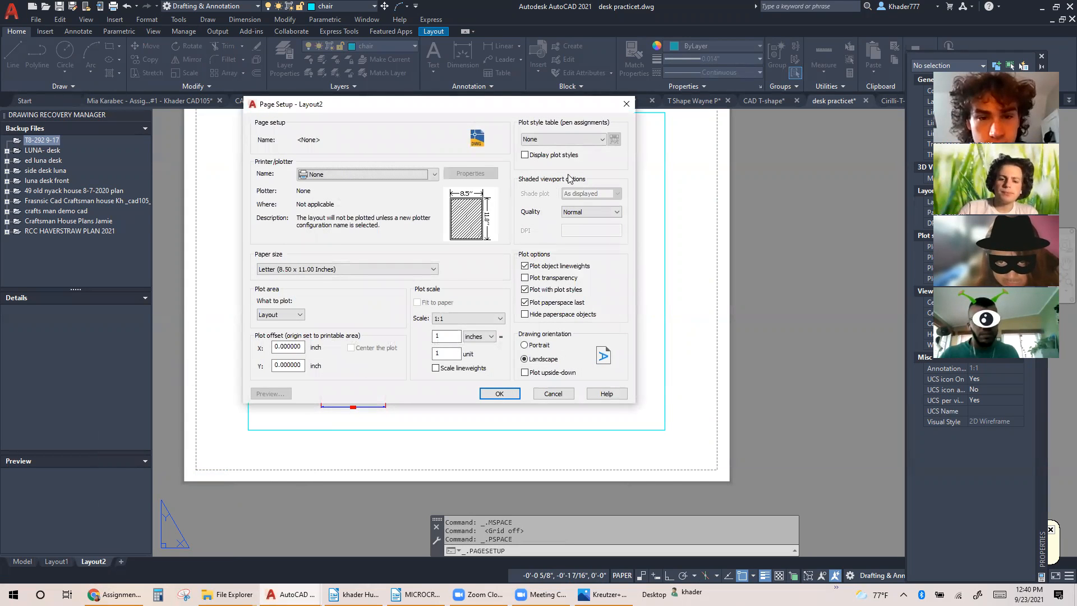
{"action": "left_click", "coordinate": [597, 139]}
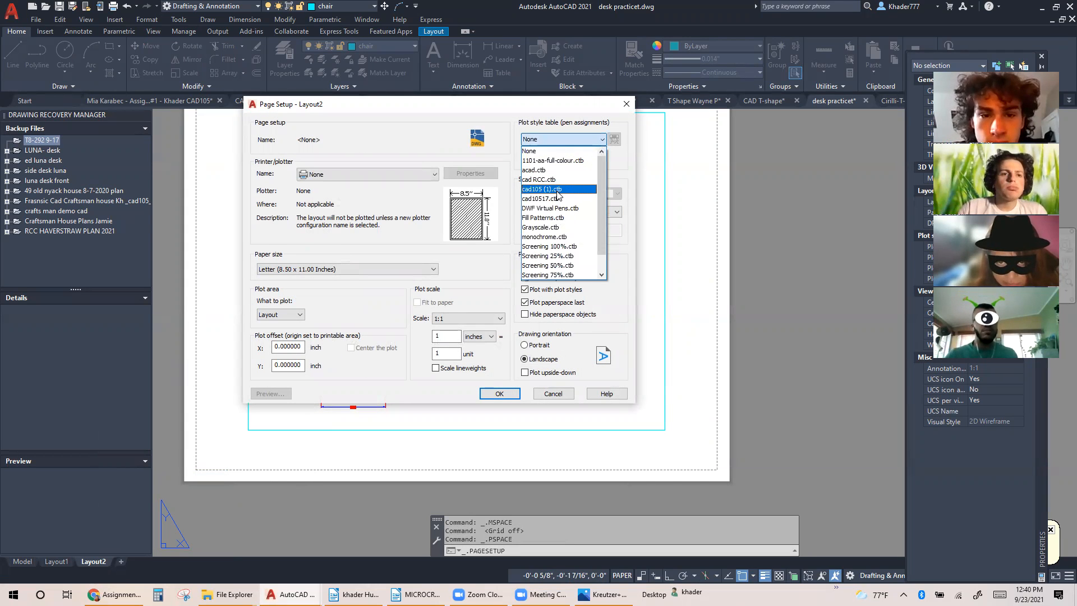
{"action": "left_click", "coordinate": [556, 199]}
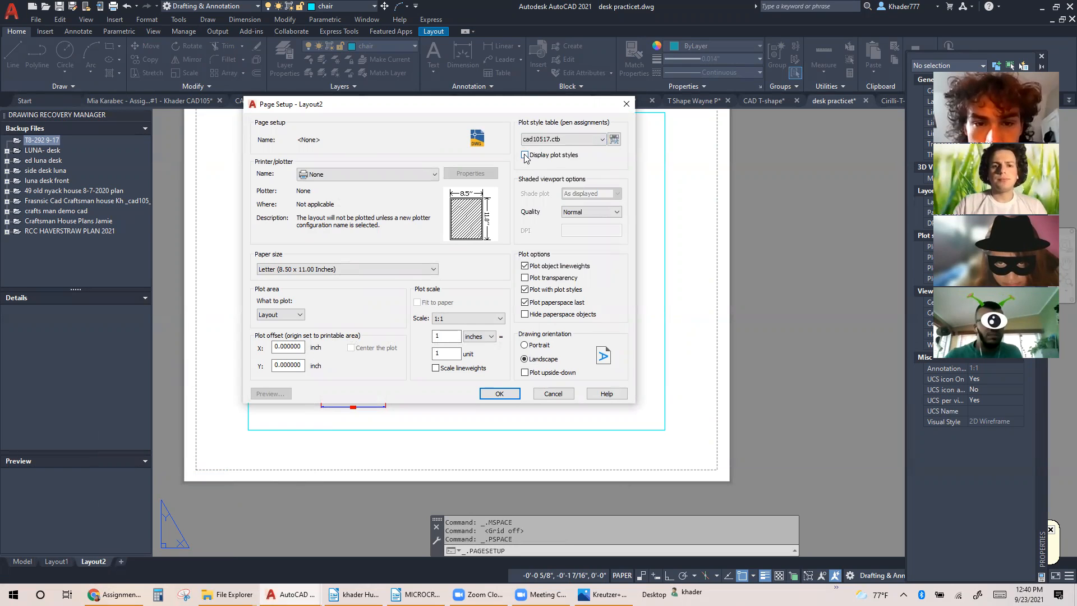
{"action": "left_click", "coordinate": [500, 394]}
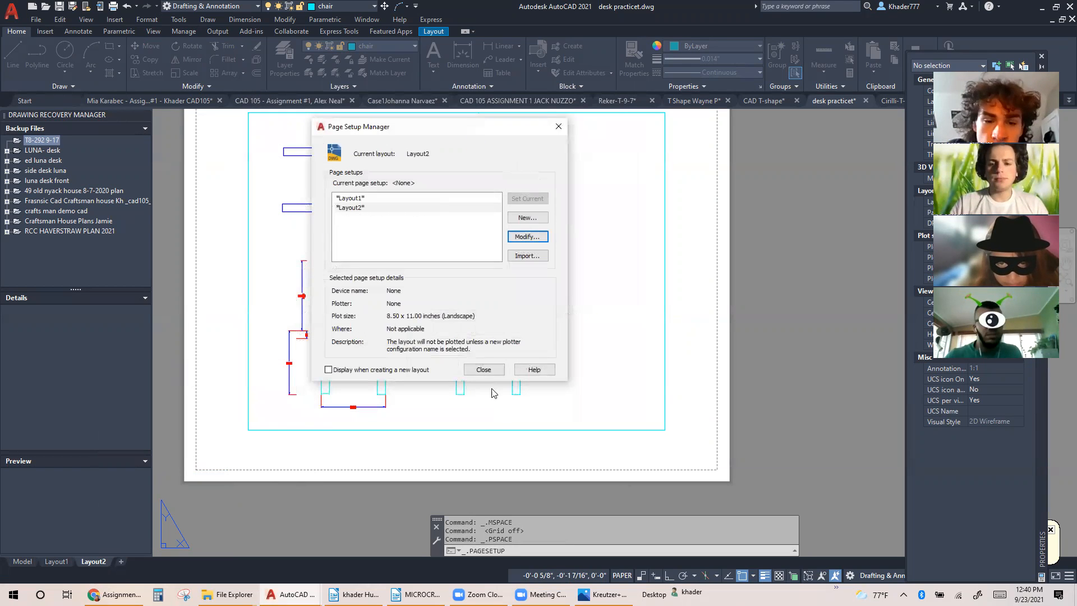
{"action": "left_click", "coordinate": [483, 370]}
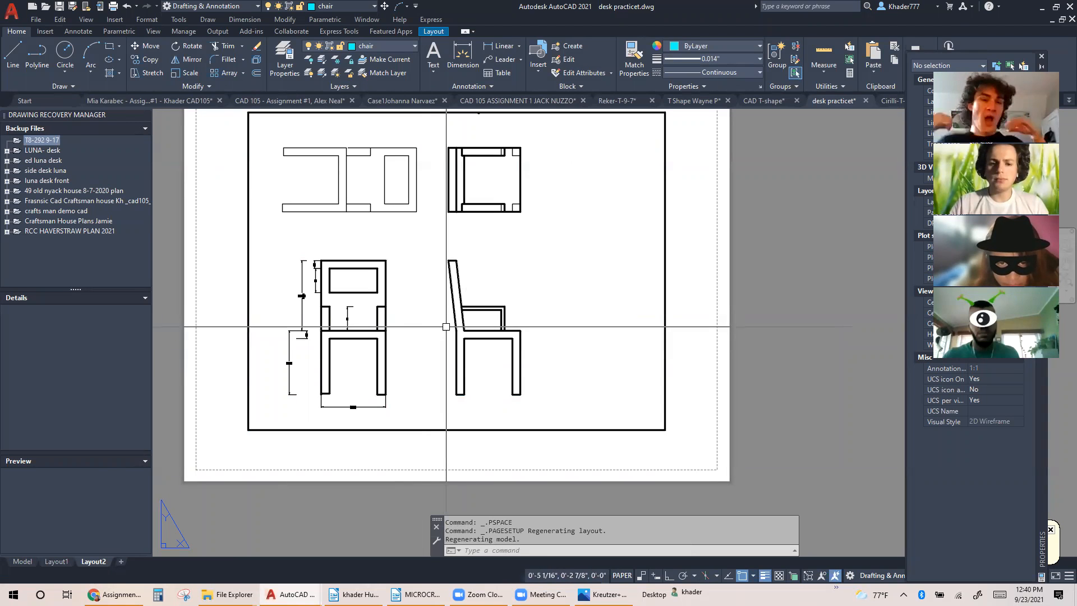
Enlarge the chair's front and side views inside the Layout2 viewport and return to paper space
{"action": "double_click", "coordinate": [424, 320]}
{"action": "middle_click_drag", "start_coordinate": [430, 316], "coordinate": [465, 291]}
{"action": "scroll", "coordinate": [474, 319], "scroll_direction": "up", "scroll_amount": 2}
{"action": "double_click", "coordinate": [673, 306]}
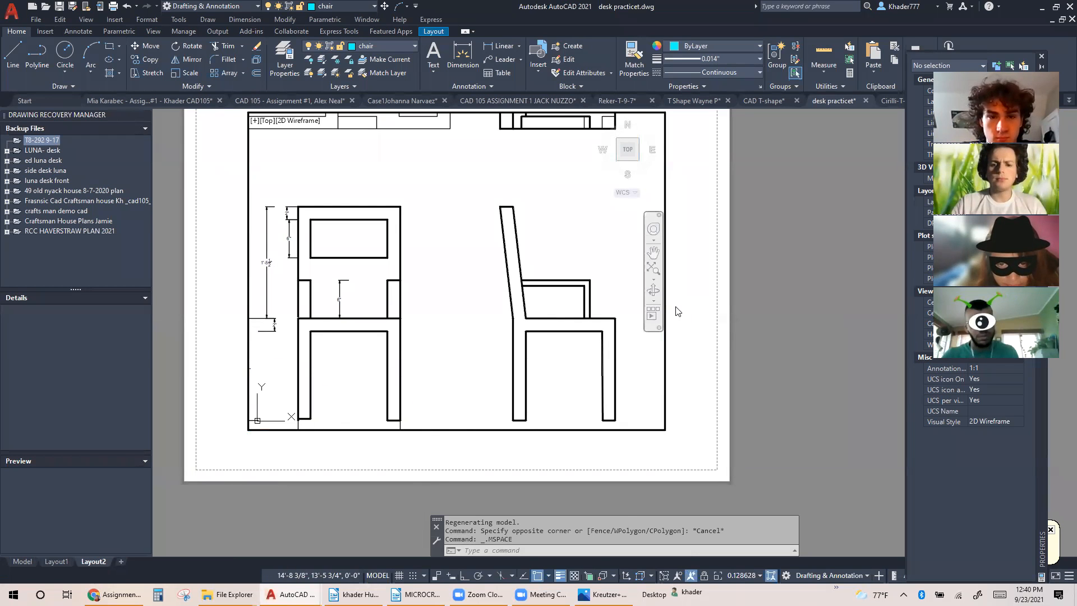
Stretch the viewport frame's upper edge beyond the sheet and its lower-left corner out to the printable-area corner
{"action": "scroll", "coordinate": [677, 305], "scroll_direction": "down", "scroll_amount": 2}
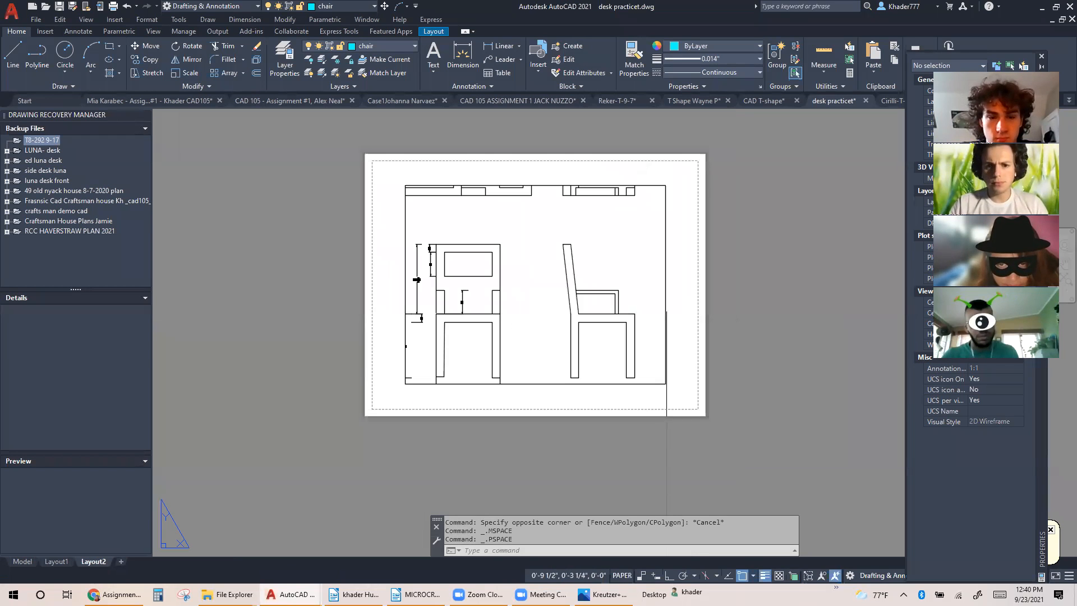
{"action": "left_click", "coordinate": [664, 184]}
{"action": "left_click", "coordinate": [665, 185]}
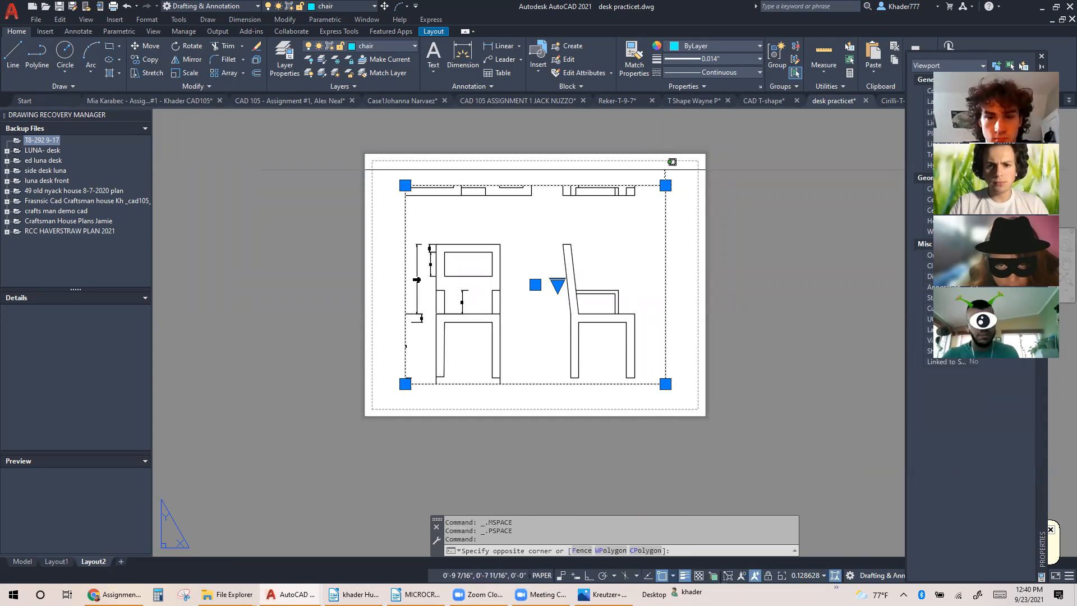
{"action": "left_click", "coordinate": [666, 185]}
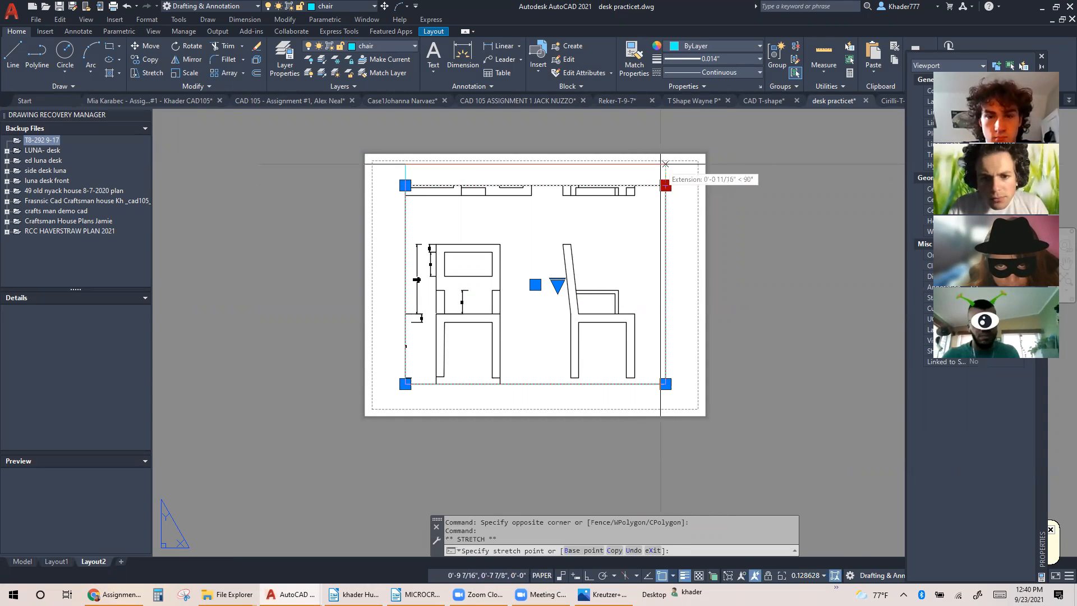
{"action": "left_click", "coordinate": [666, 163]}
{"action": "left_click", "coordinate": [665, 163]}
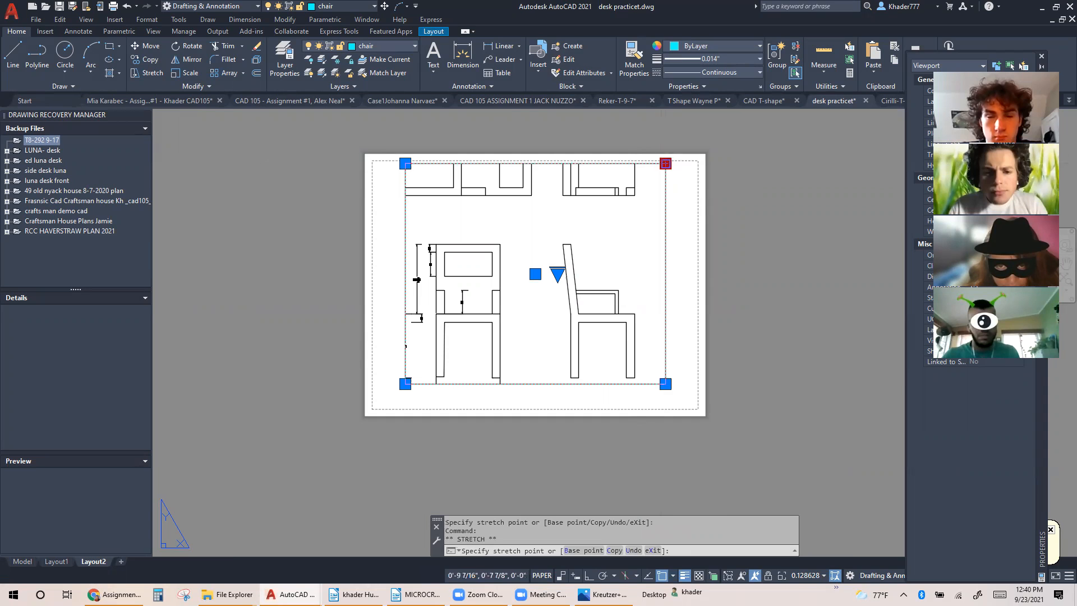
{"action": "left_click", "coordinate": [660, 138]}
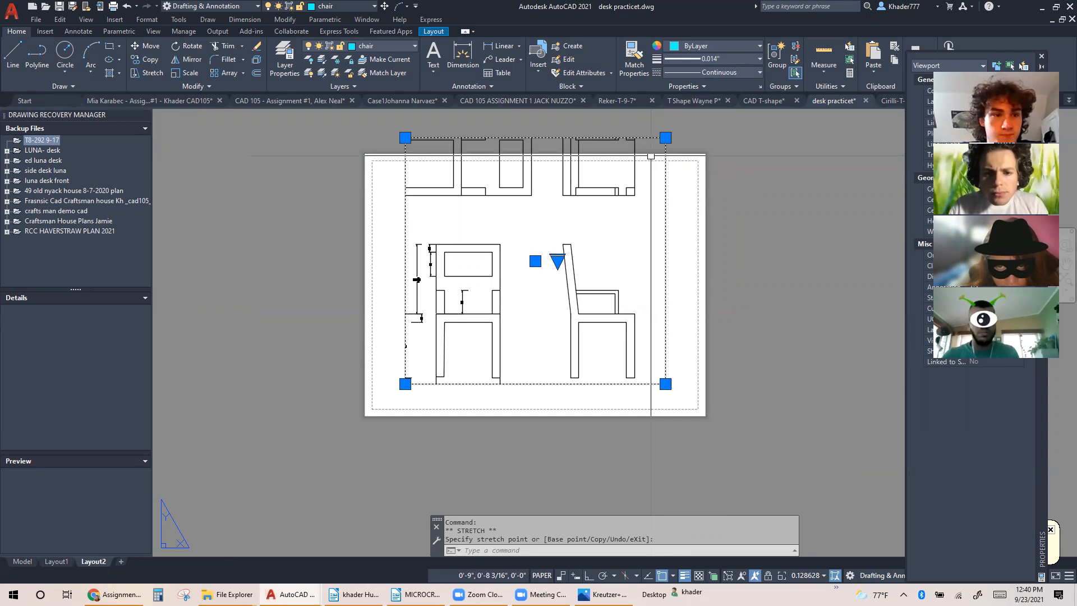
{"action": "left_click", "coordinate": [405, 384]}
{"action": "left_click", "coordinate": [381, 405]}
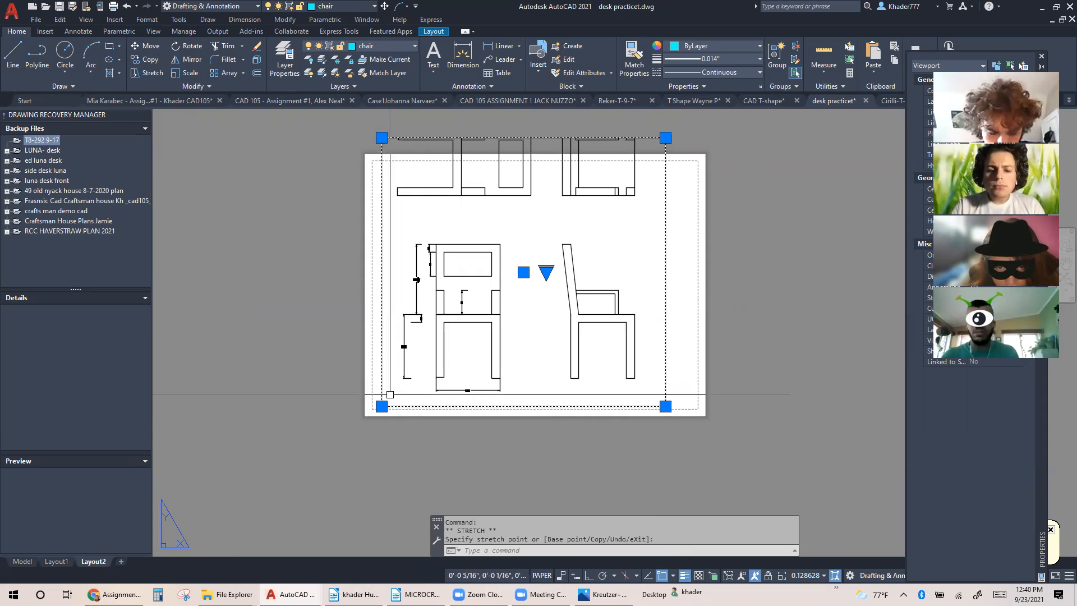
Shift the chair views down inside the enlarged viewport so the upper views fit within its frame
{"action": "double_click", "coordinate": [507, 318]}
{"action": "middle_click_drag", "start_coordinate": [516, 317], "coordinate": [508, 341]}
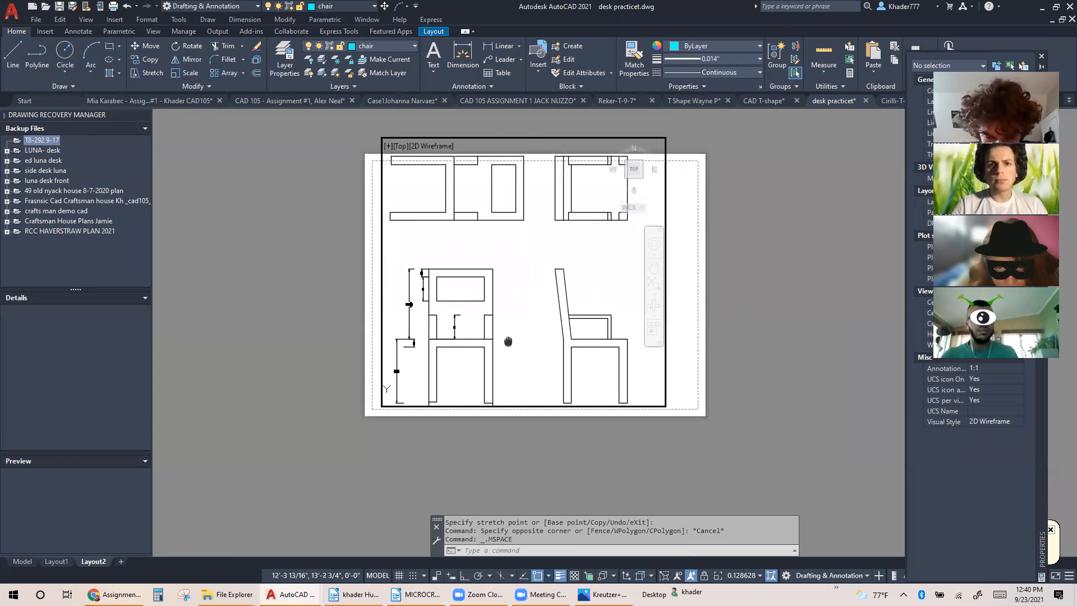
{"action": "double_click", "coordinate": [273, 290]}
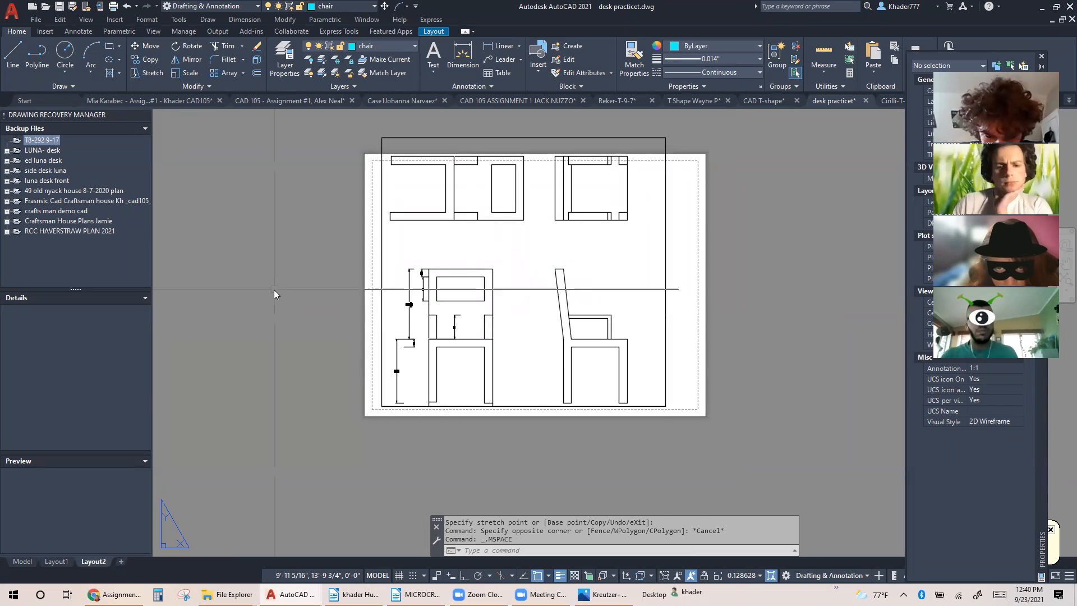
Stretch the lower-left end of the front view's backrest polyline down to the seat corner, and return to paper space
{"action": "scroll", "coordinate": [449, 231], "scroll_direction": "up", "scroll_amount": 2}
{"action": "middle_click_drag", "start_coordinate": [479, 231], "coordinate": [467, 183]}
{"action": "scroll", "coordinate": [473, 348], "scroll_direction": "up", "scroll_amount": 2}
{"action": "middle_click_drag", "start_coordinate": [471, 350], "coordinate": [476, 305]}
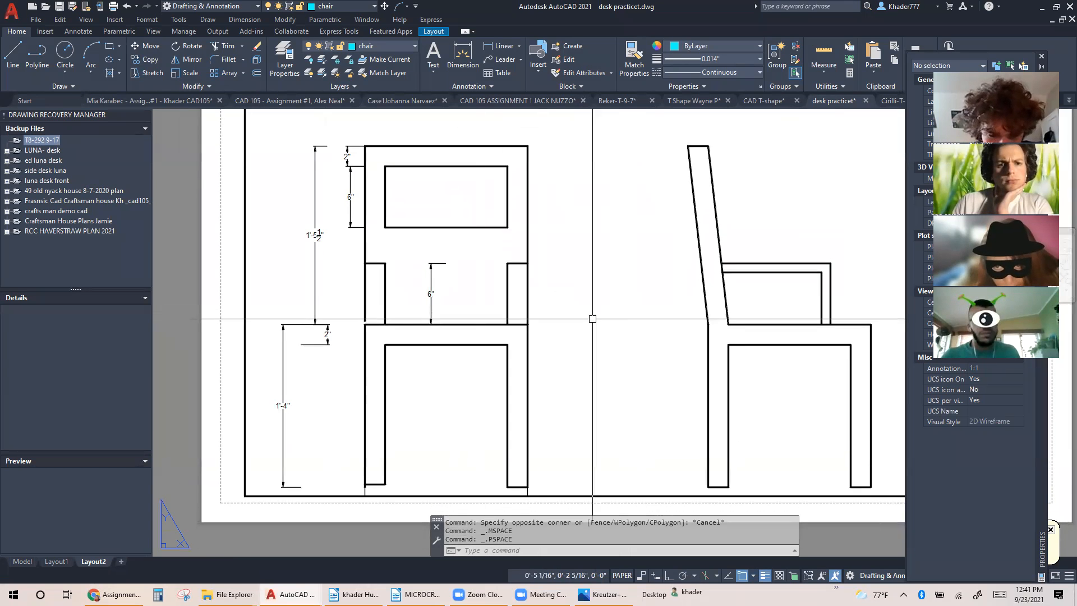
{"action": "scroll", "coordinate": [363, 323], "scroll_direction": "up", "scroll_amount": 4}
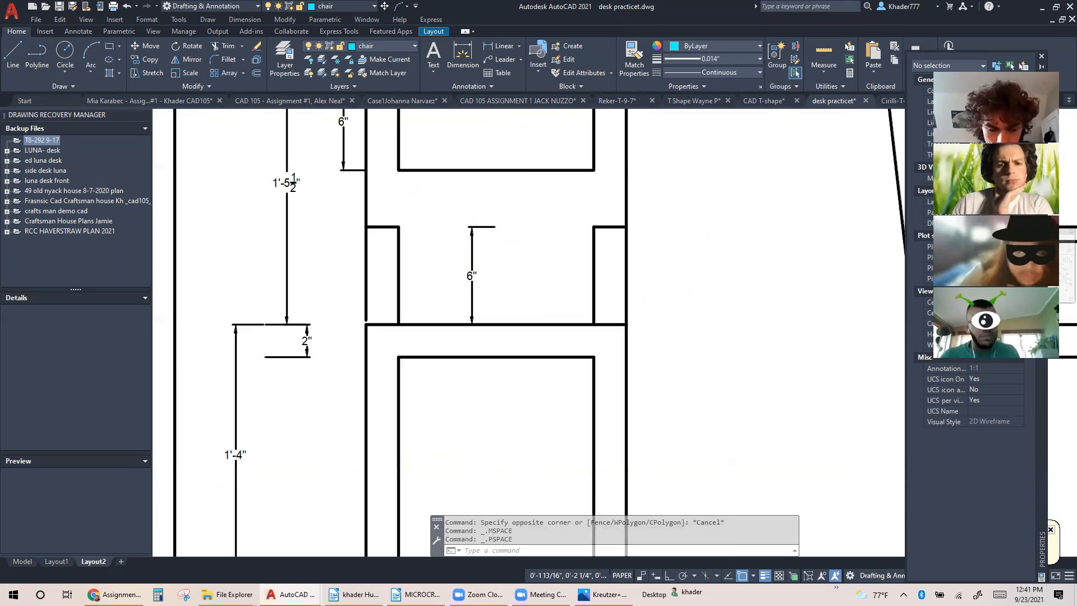
{"action": "double_click", "coordinate": [363, 323]}
{"action": "left_click", "coordinate": [368, 320]}
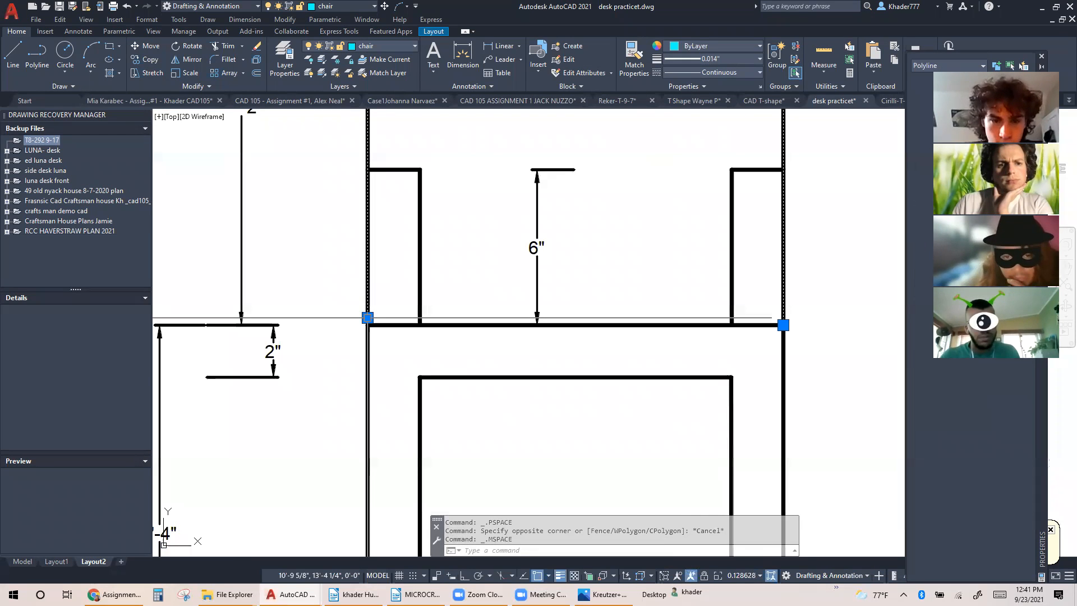
{"action": "left_click", "coordinate": [368, 318]}
{"action": "left_click", "coordinate": [367, 325]}
{"action": "left_click", "coordinate": [340, 328]}
{"action": "key", "text": "Escape"}
{"action": "key", "text": "Escape"}
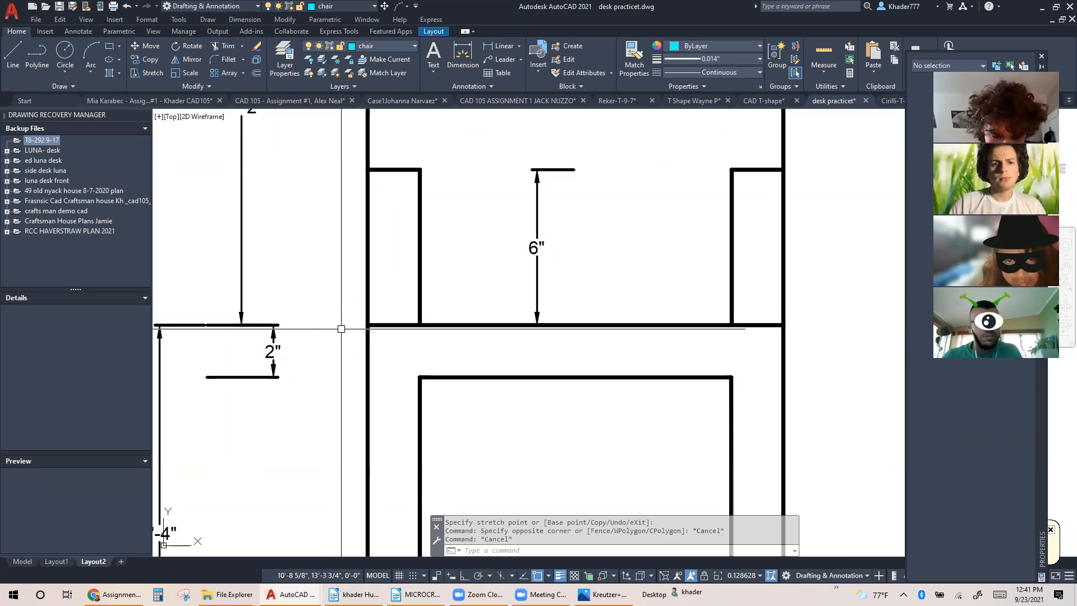
{"action": "type", "text": "ps"}
{"action": "key", "text": "Return"}
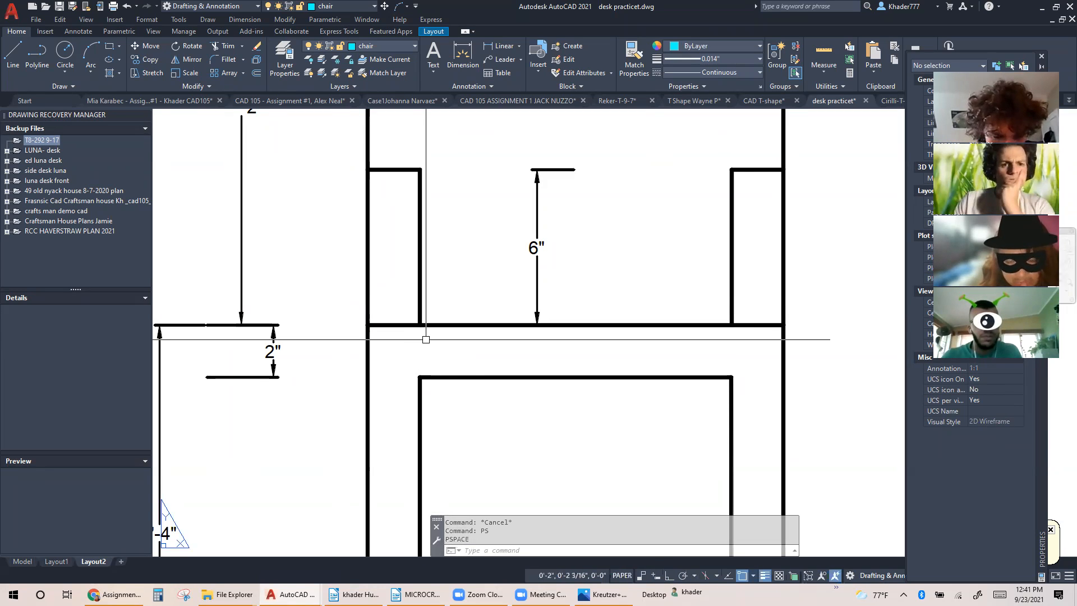
Move the top view and the rotated helper view straight down toward the front and side views, with snap and ortho on
{"action": "scroll", "coordinate": [651, 256], "scroll_direction": "down", "scroll_amount": 2}
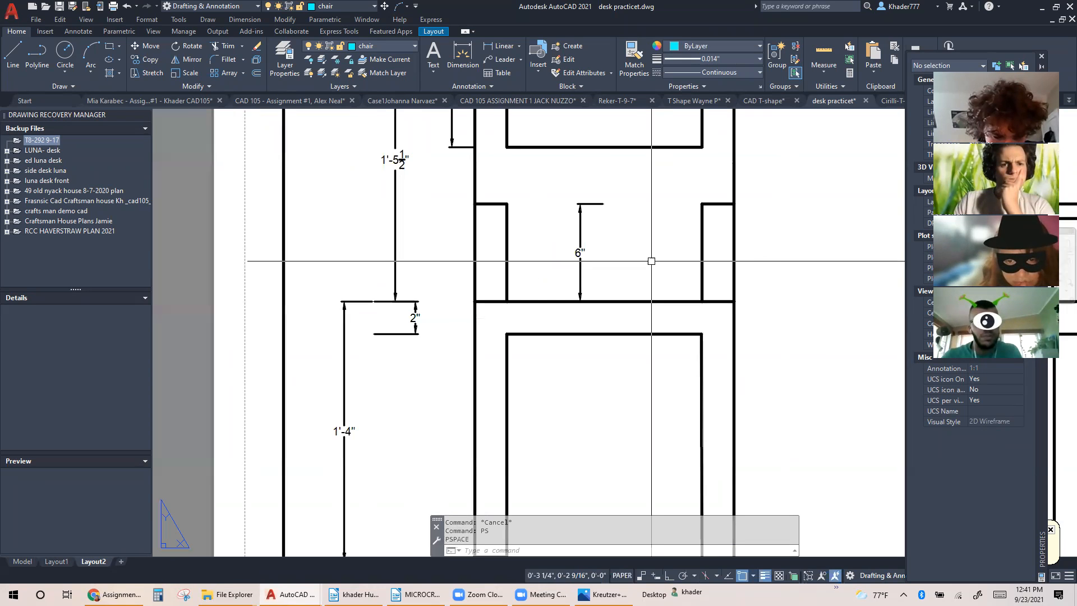
{"action": "scroll", "coordinate": [650, 256], "scroll_direction": "down", "scroll_amount": 2}
{"action": "middle_click_drag", "start_coordinate": [651, 256], "coordinate": [397, 263]}
{"action": "scroll", "coordinate": [474, 270], "scroll_direction": "down", "scroll_amount": 2}
{"action": "middle_click_drag", "start_coordinate": [499, 257], "coordinate": [390, 445]}
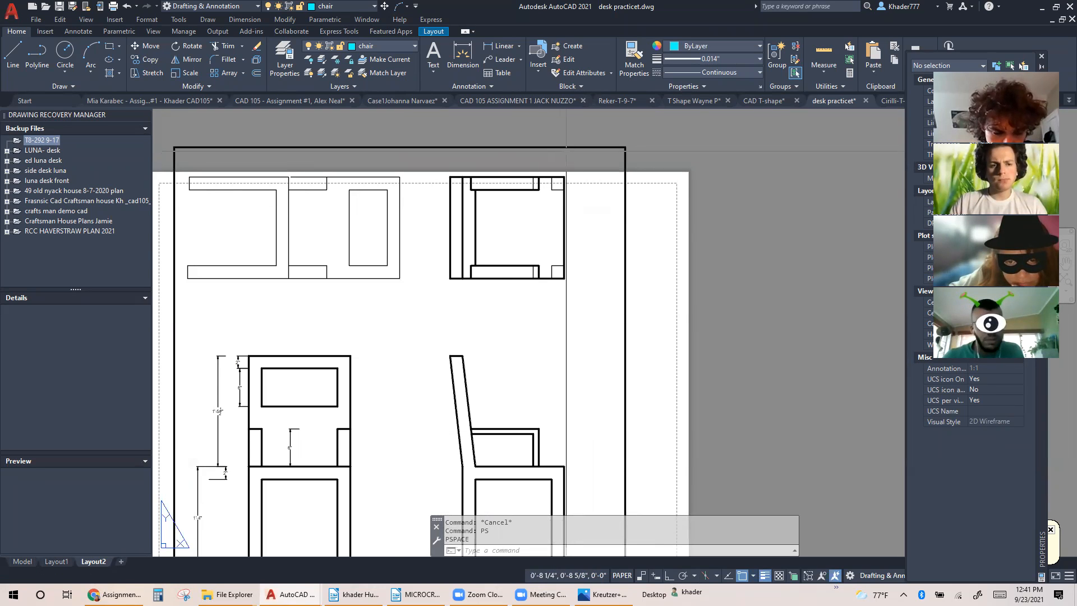
{"action": "left_click", "coordinate": [242, 315]}
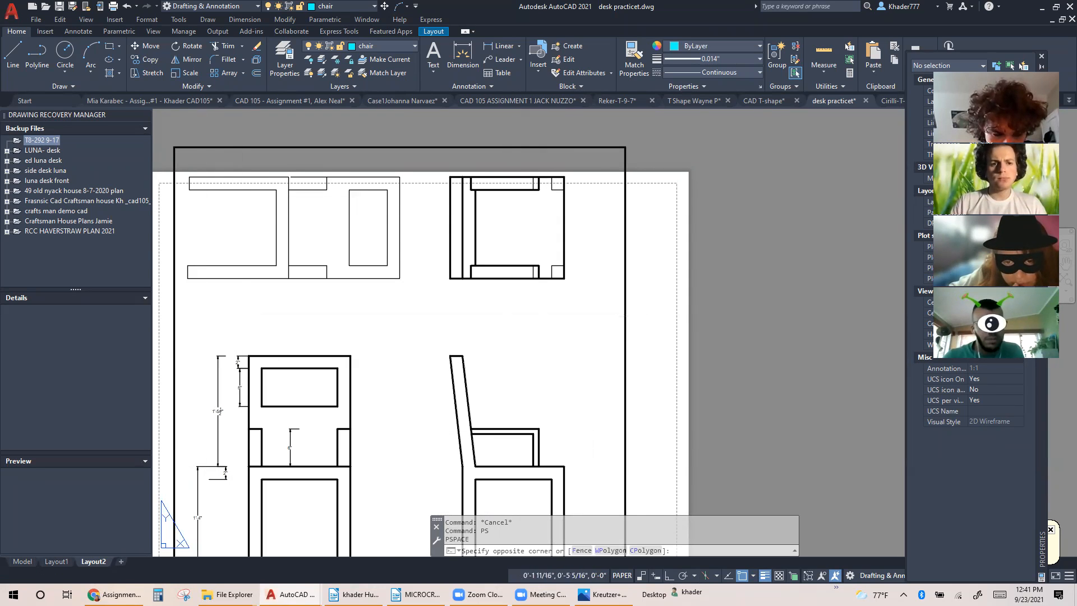
{"action": "double_click", "coordinate": [242, 315]}
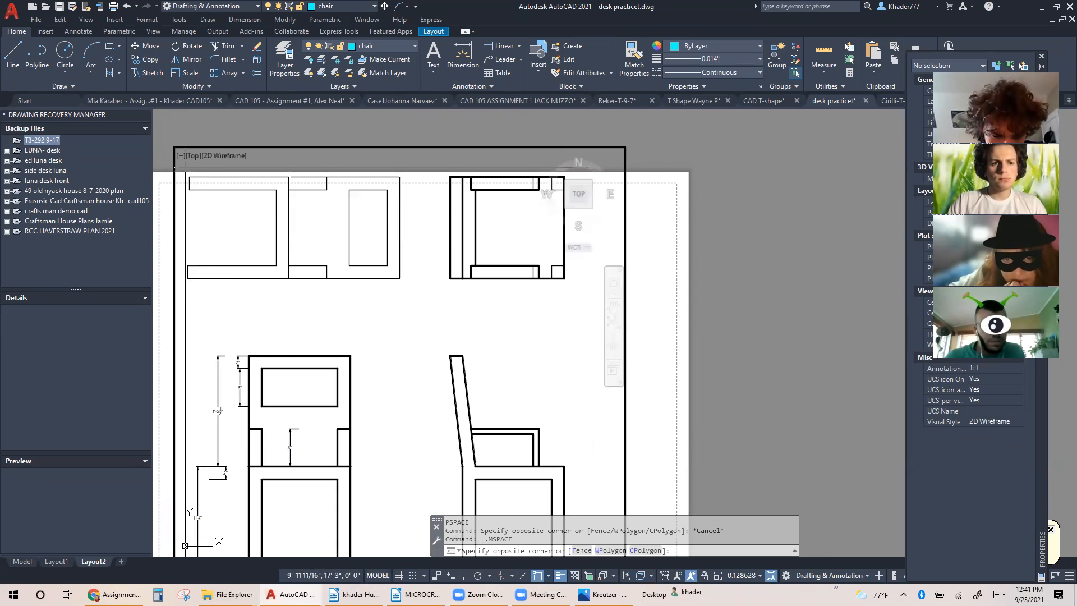
{"action": "left_click", "coordinate": [576, 310]}
{"action": "right_click", "coordinate": [576, 301]}
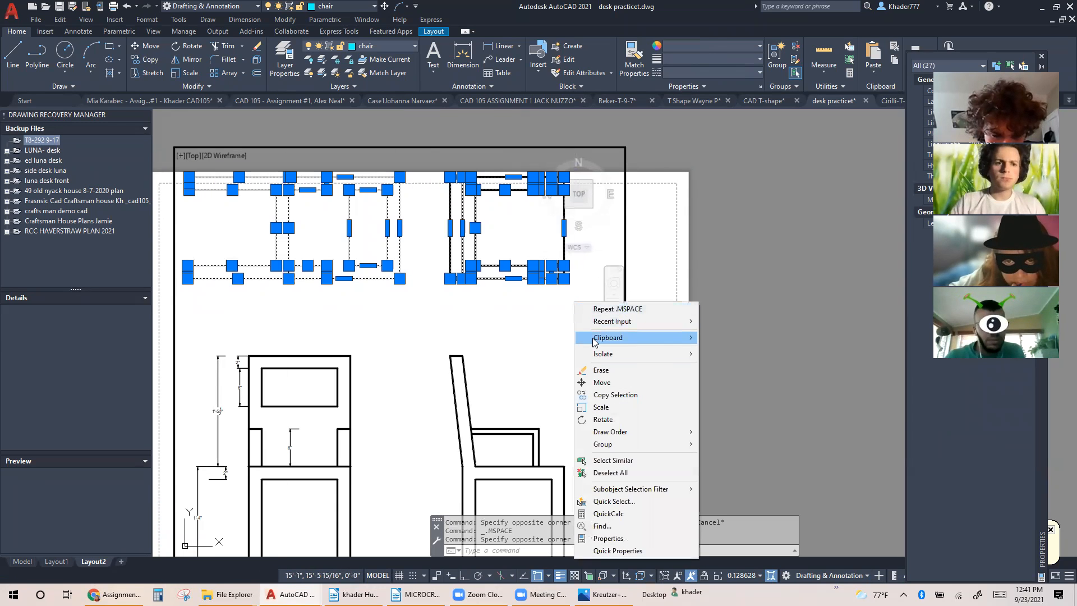
{"action": "left_click", "coordinate": [601, 382]}
{"action": "left_click", "coordinate": [566, 291]}
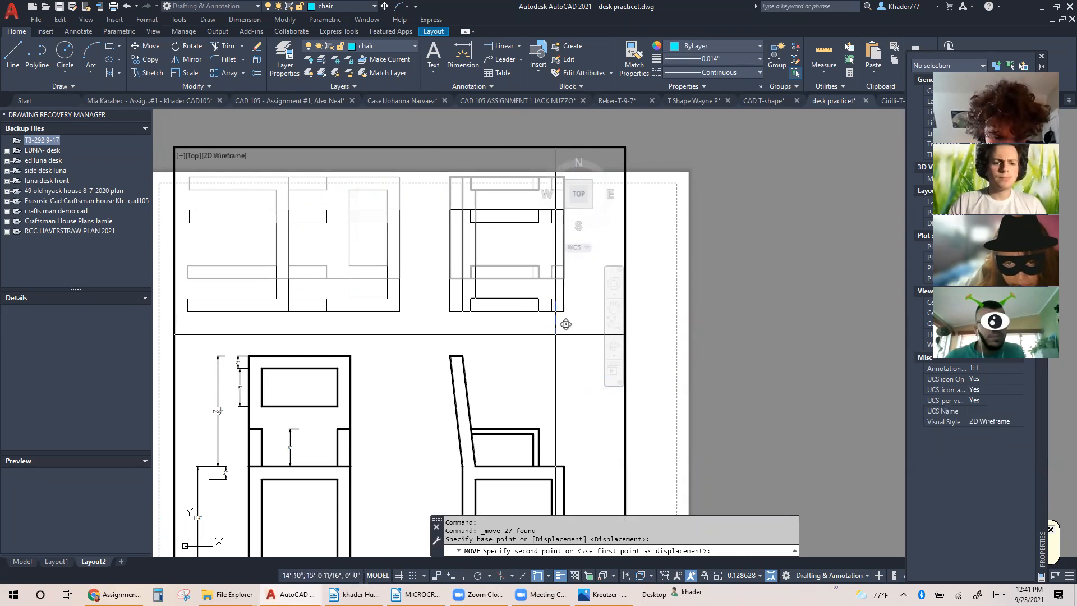
{"action": "key", "text": "F9"}
{"action": "key", "text": "F8"}
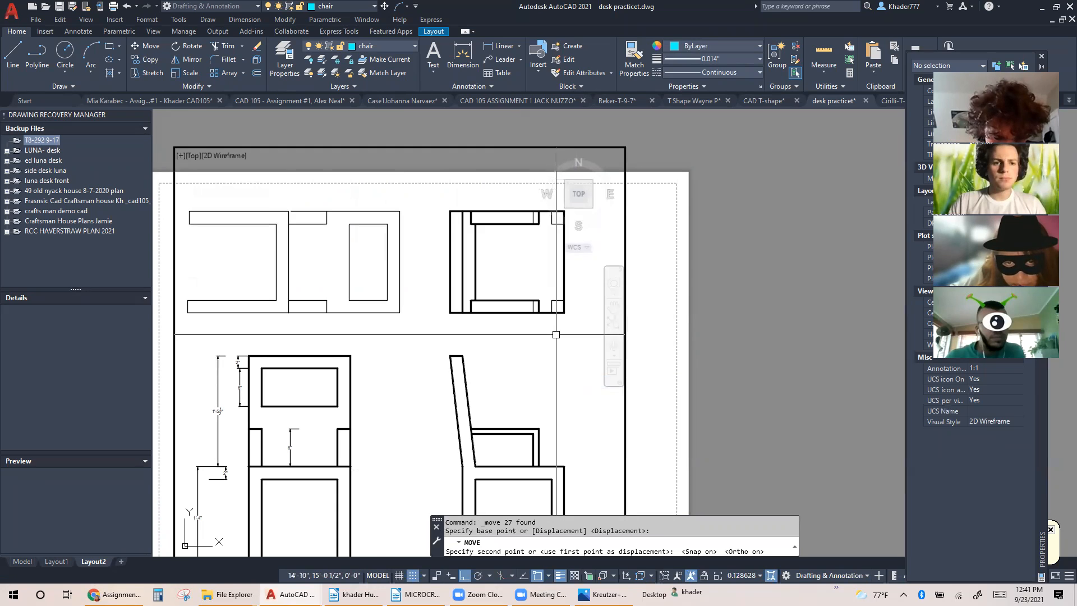
Leave the viewport's model space and return to paper space to check the chair views on the sheet
{"action": "double_click", "coordinate": [712, 299]}
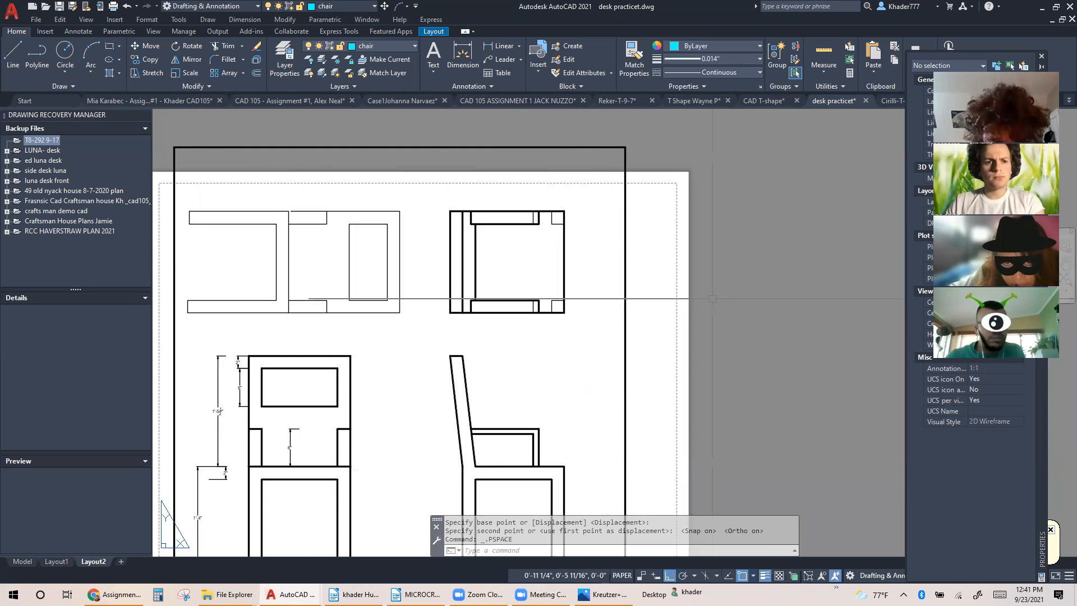
{"action": "mouse_move", "coordinate": [524, 271]}
{"action": "middle_mouse_down"}
{"action": "mouse_move", "coordinate": [576, 269]}
{"action": "mouse_move", "coordinate": [603, 198]}
{"action": "middle_mouse_up"}
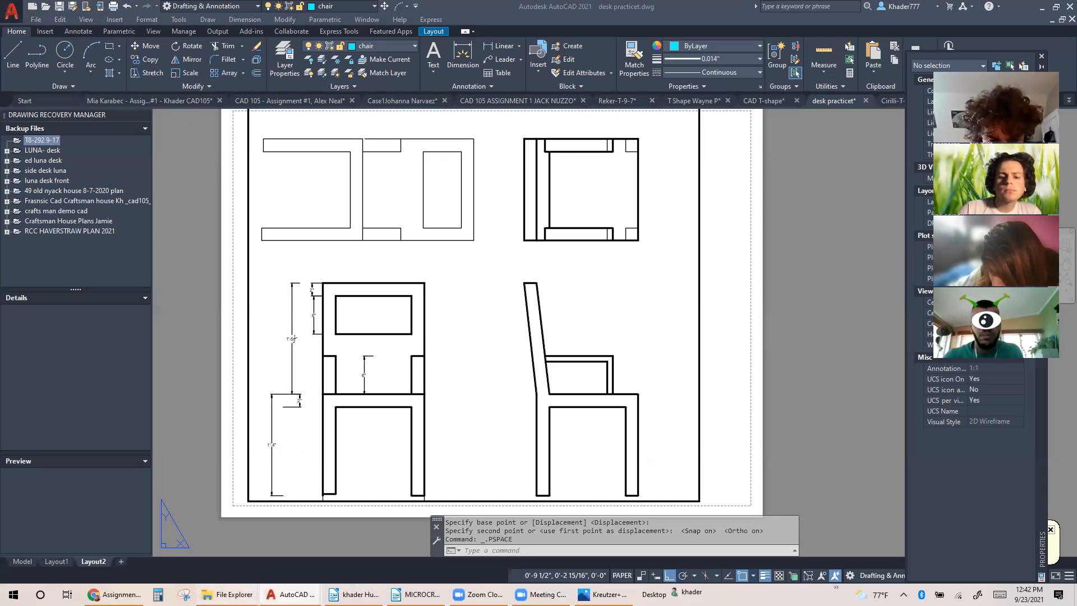
Switch to the Assignment 3 page in Chrome and open the first-angle projection image in place of the enlarged chair drawing
{"action": "left_click", "coordinate": [115, 594]}
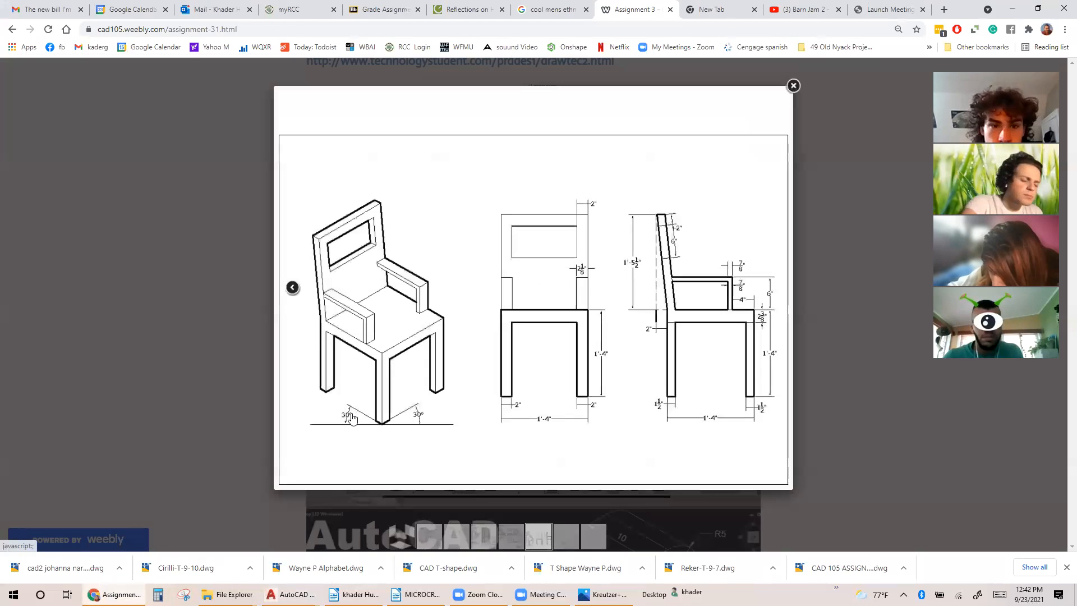
{"action": "left_click", "coordinate": [228, 414]}
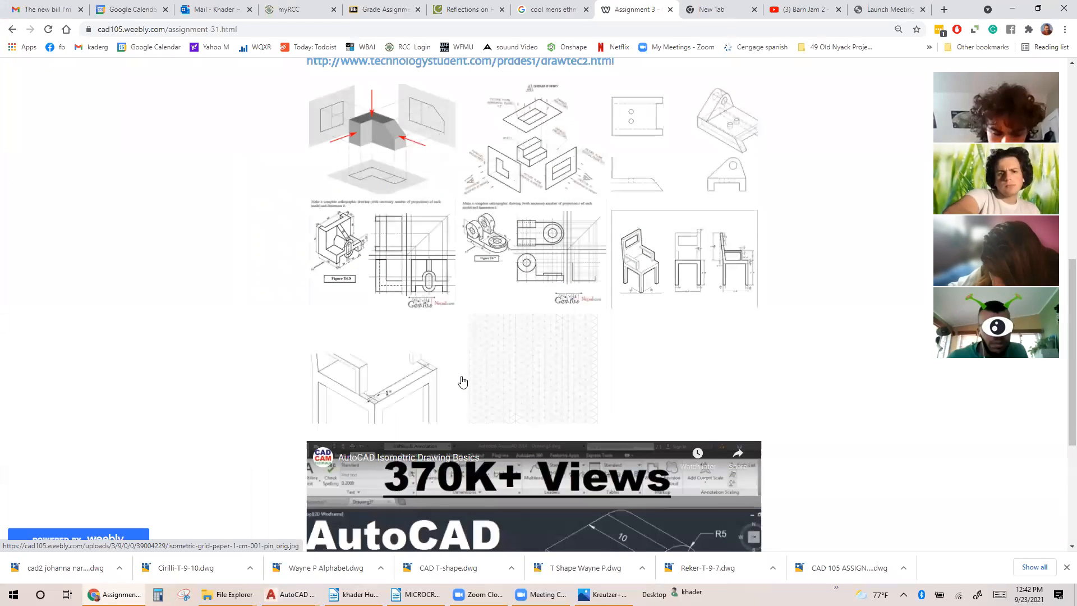
{"action": "scroll", "coordinate": [511, 339], "scroll_direction": "up", "scroll_amount": 10}
{"action": "scroll", "coordinate": [512, 339], "scroll_direction": "down", "scroll_amount": 12}
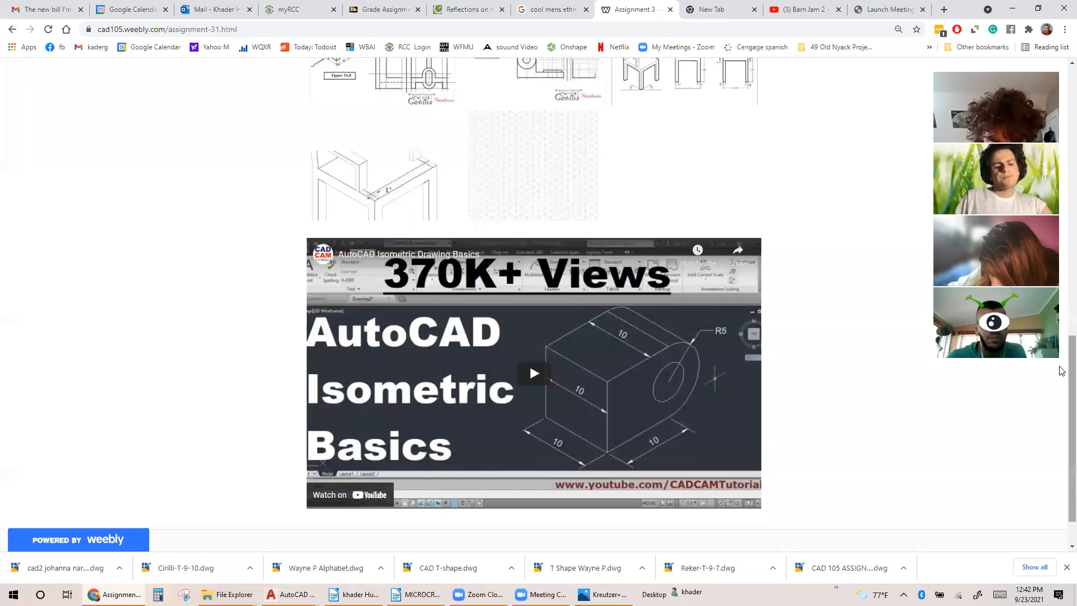
{"action": "scroll", "coordinate": [1062, 371], "scroll_direction": "up", "scroll_amount": 5}
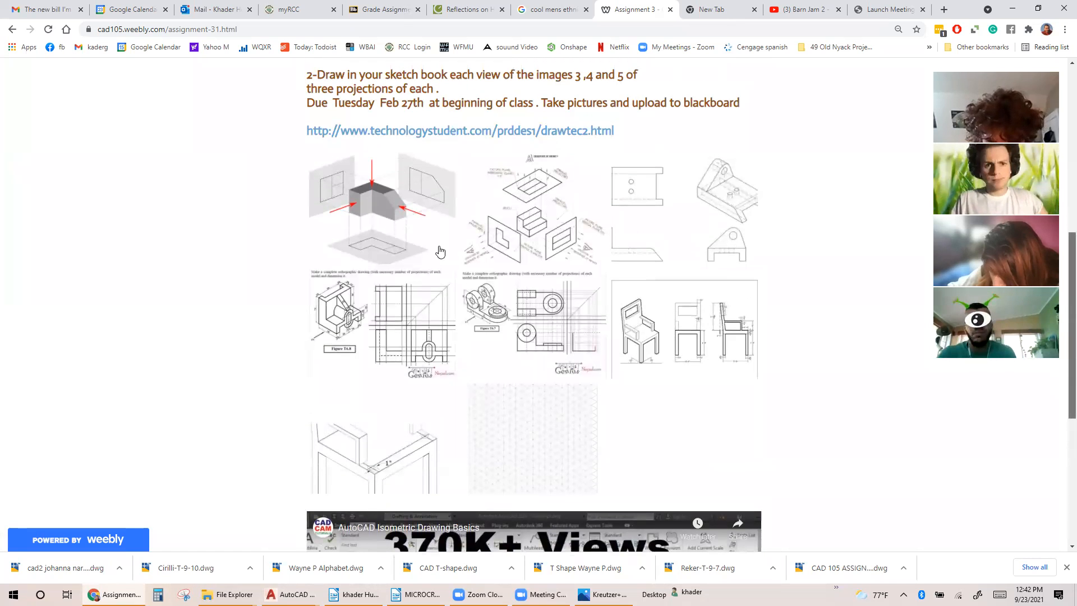
{"action": "left_click", "coordinate": [353, 224]}
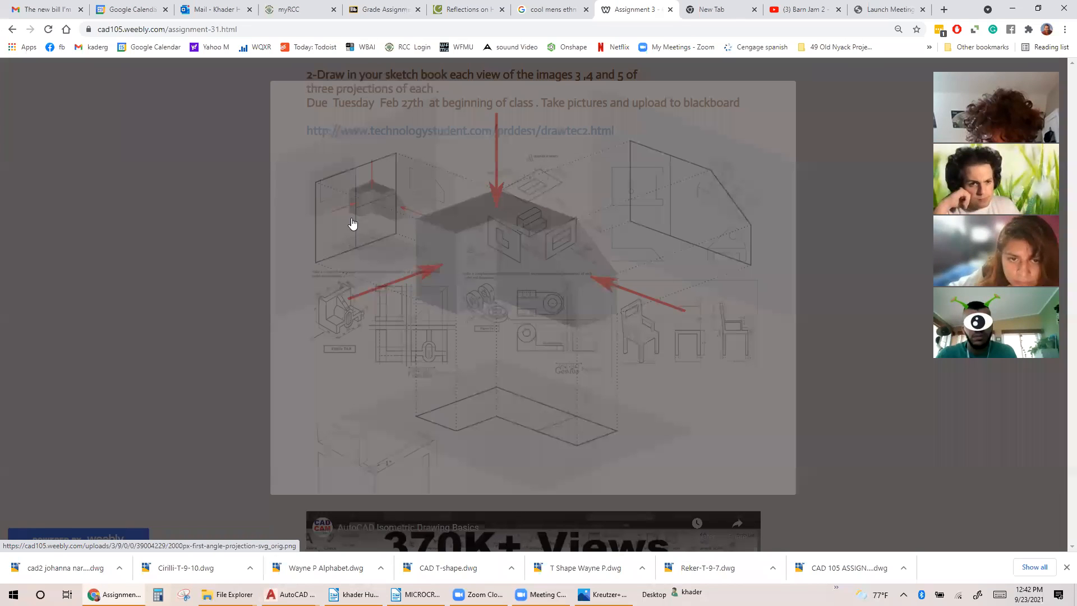